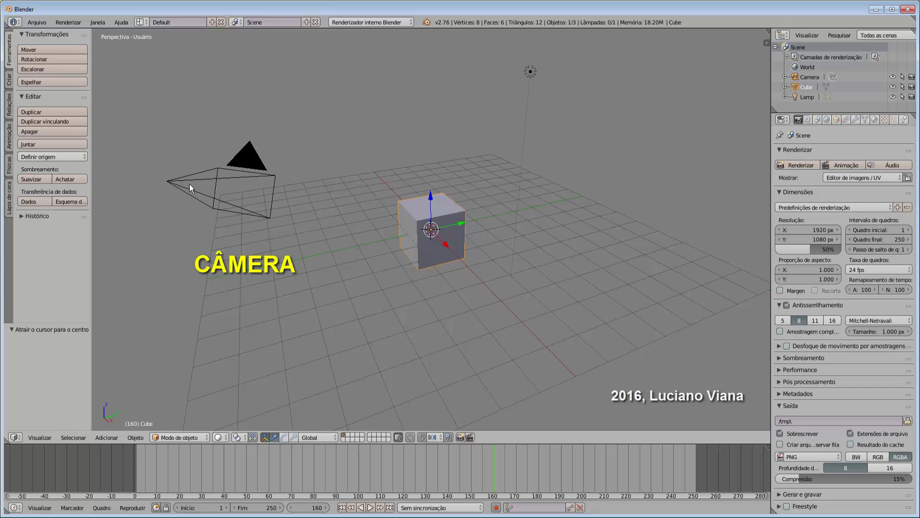
Select the camera, the lamp and the cube one after another in the 3D view
right_click(190, 183)
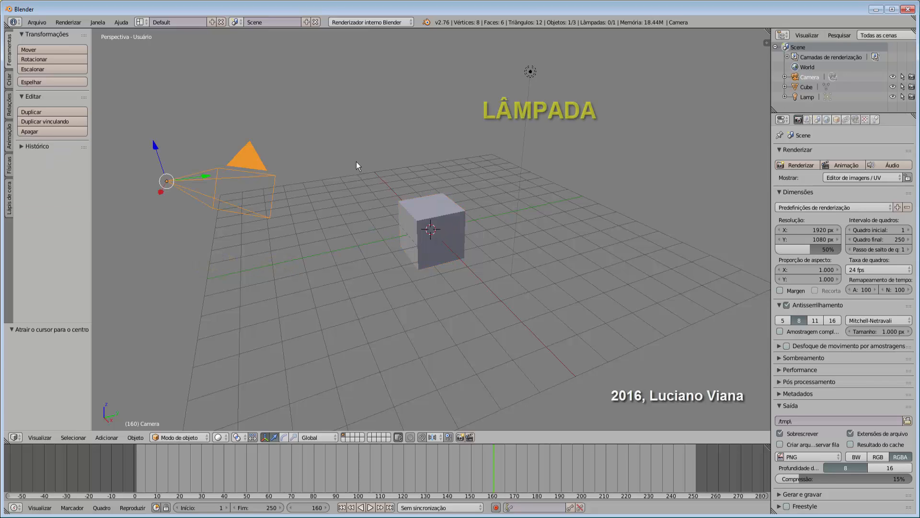
right_click(531, 72)
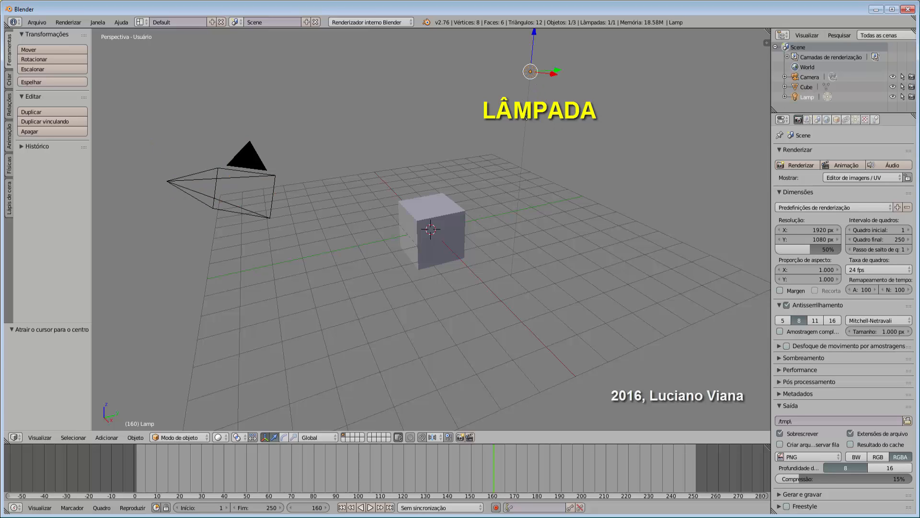
right_click(431, 210)
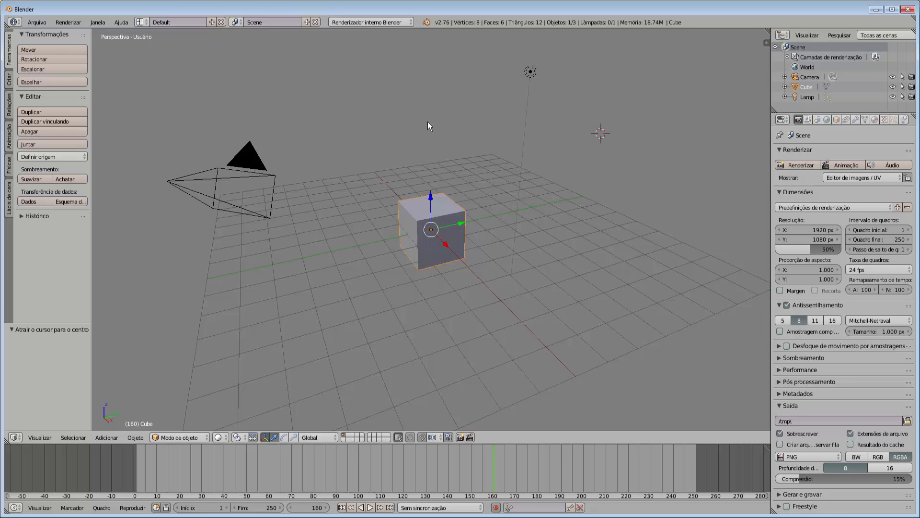
Place the 3D cursor at several spots around the scene, ending just above the cube
left_click(387, 114)
left_click(269, 104)
left_click(455, 125)
left_click(594, 127)
left_click(604, 181)
left_click(556, 121)
left_click(448, 130)
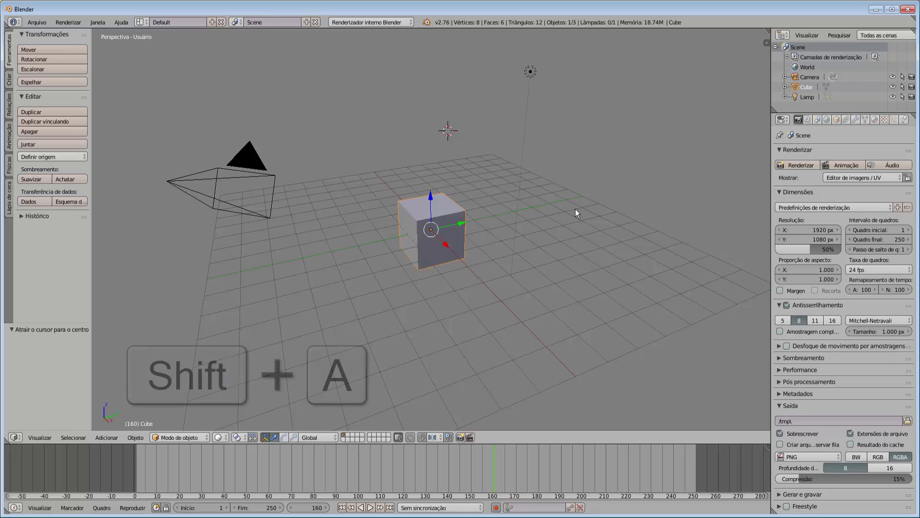
Display the primitive creation tools and browse the object types that can be added to the scene
key("shift+a")
mouse_move(572, 210)
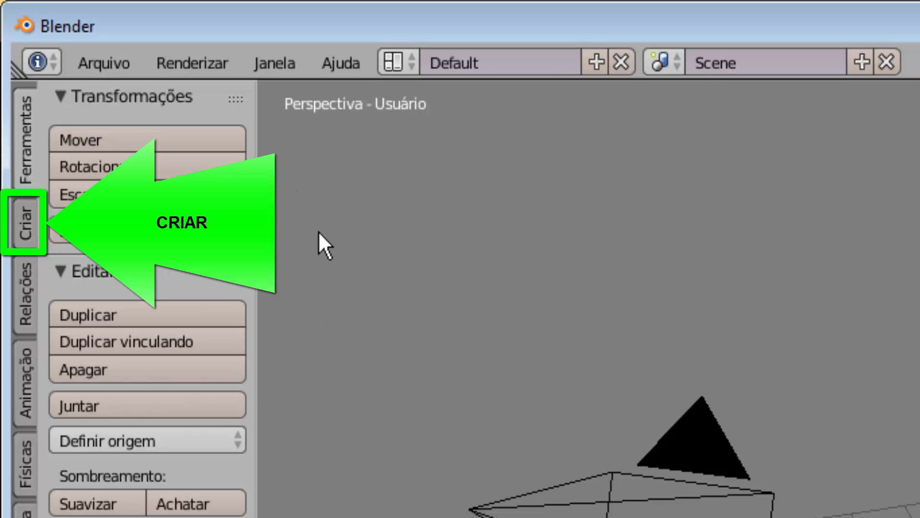
left_click(24, 229)
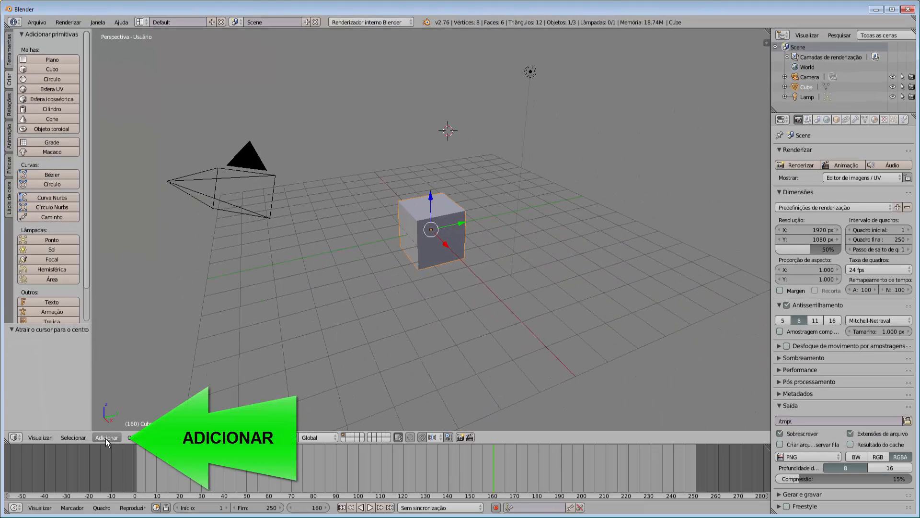
left_click(106, 438)
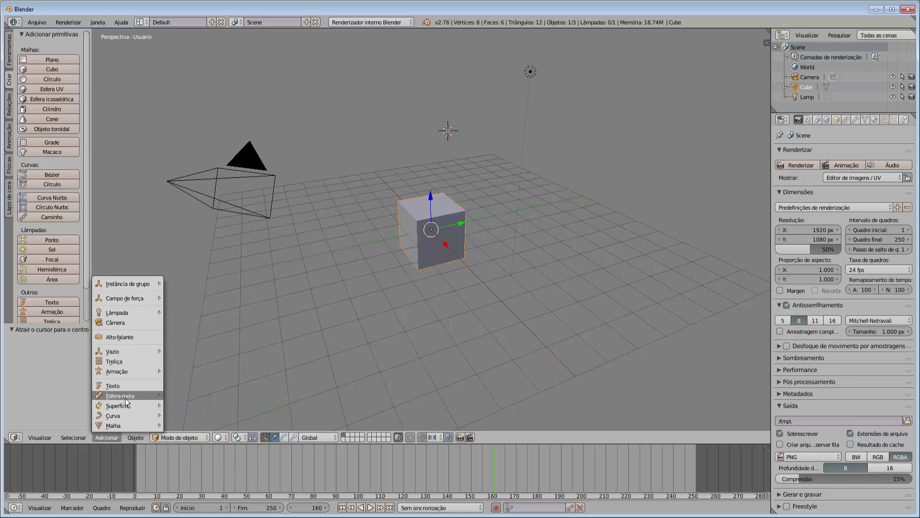
Bring up the operator search in the 3D view and dismiss it without choosing a command
key("space")
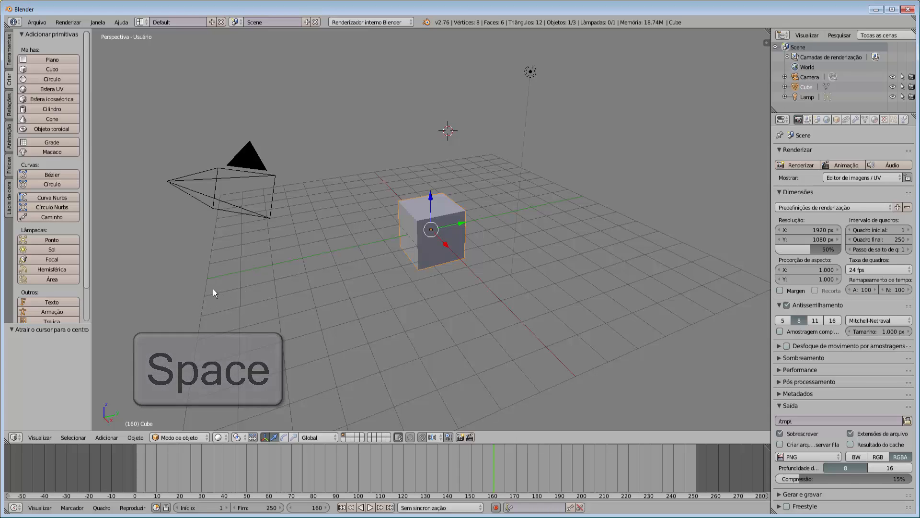
key("space")
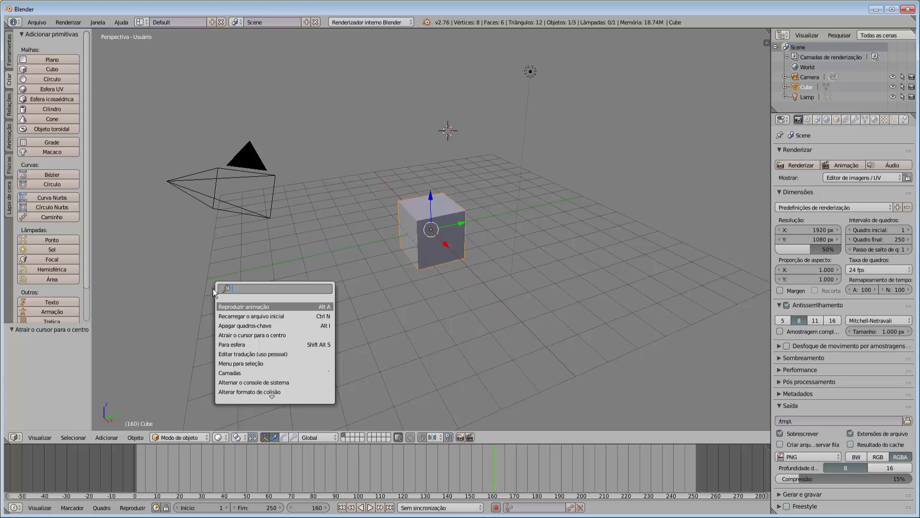
left_click(203, 266)
Review the categories of objects that can be added, from meshes and curves to cameras, lamps and force fields
key("shift+a")
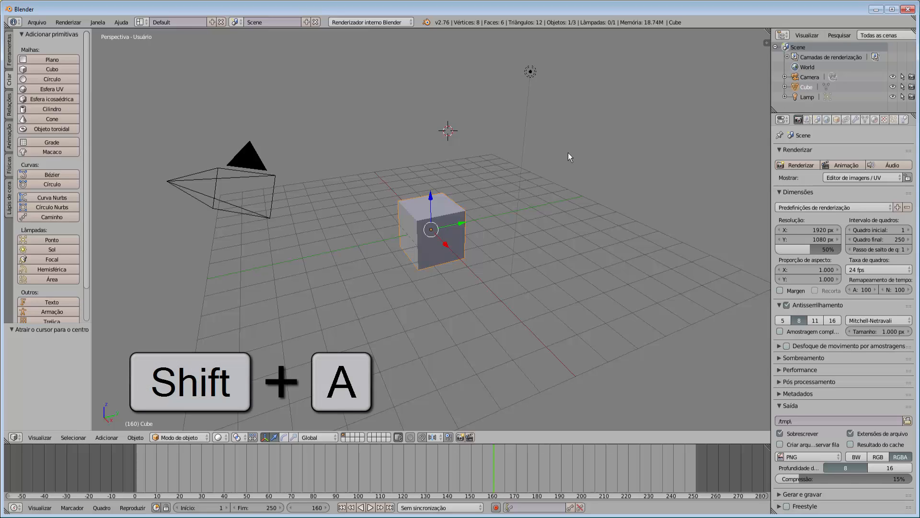
key("shift+a")
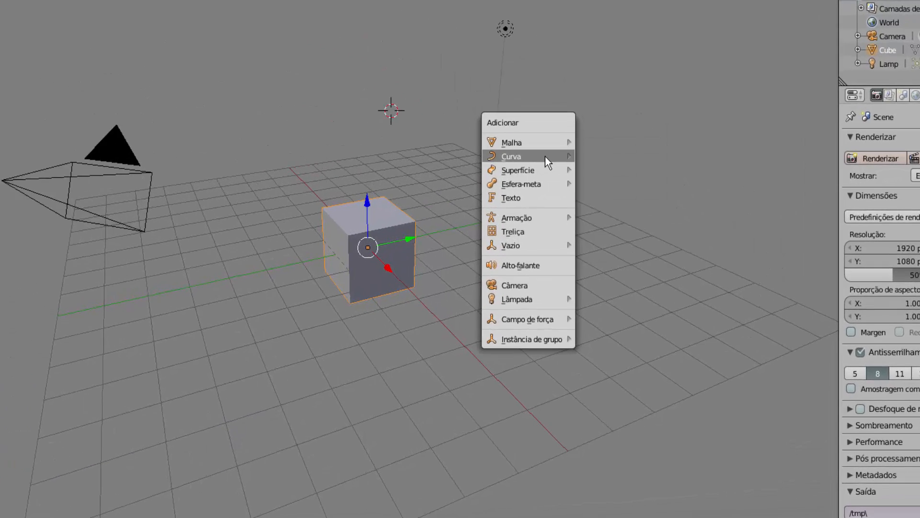
mouse_move(511, 145)
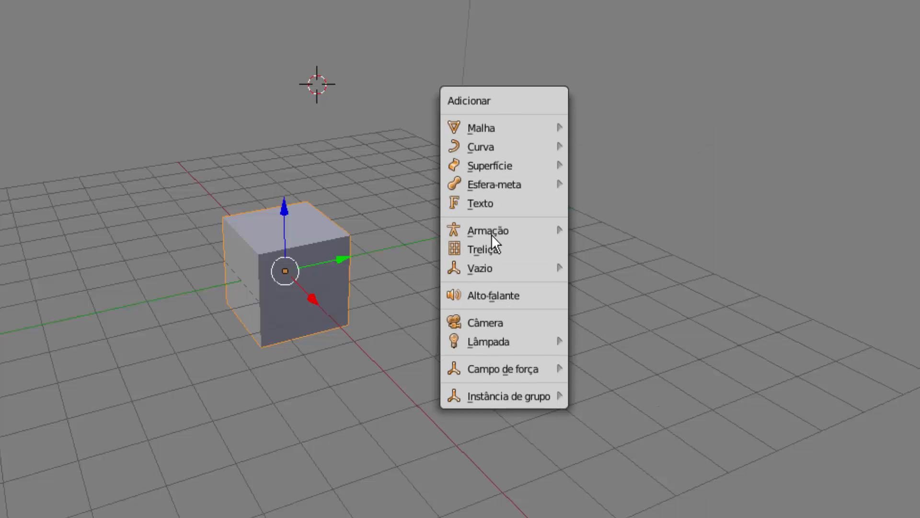
mouse_move(482, 127)
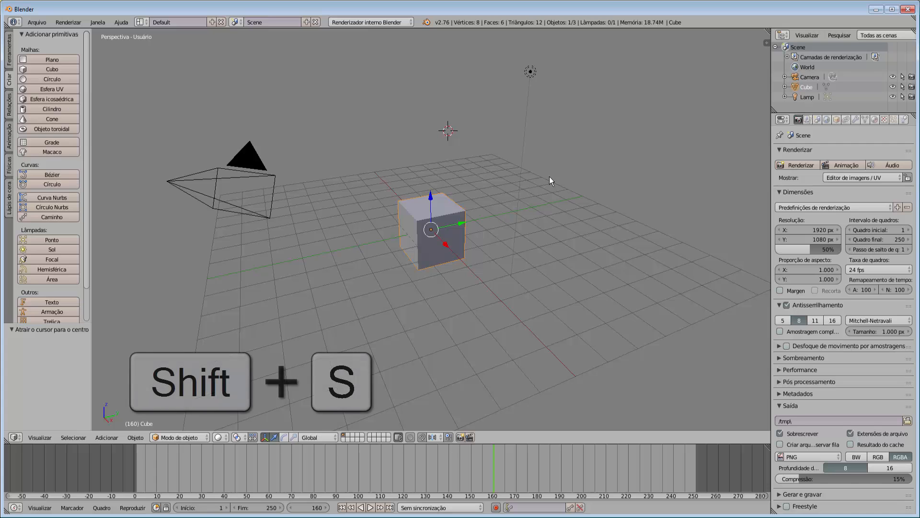
Snap the 3D cursor to the centre of the scene
key("shift+s")
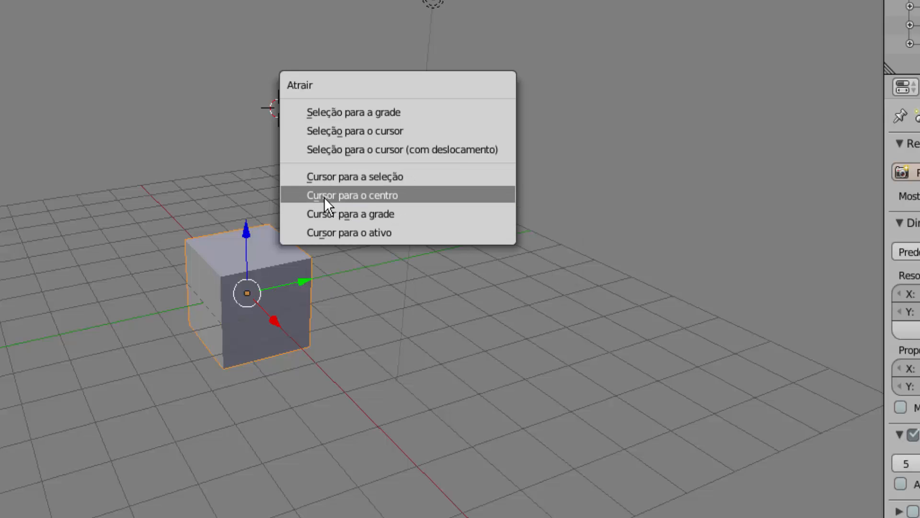
left_click(353, 195)
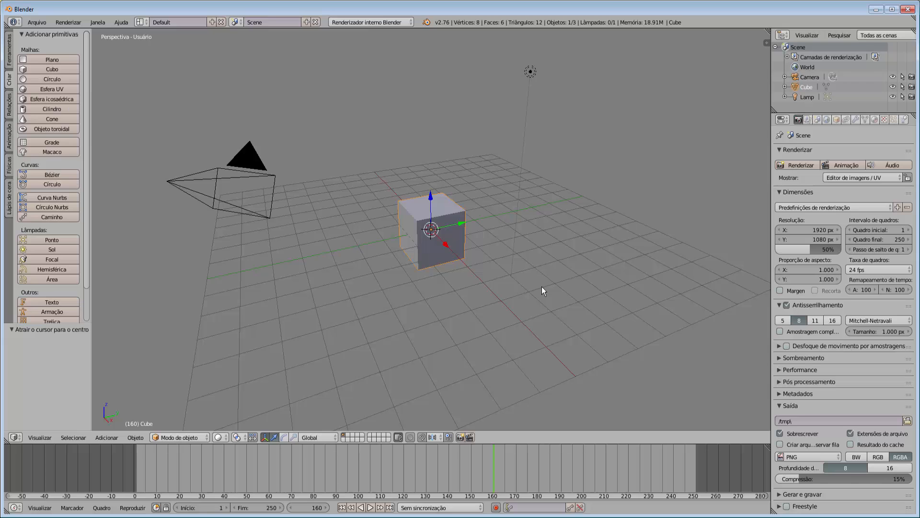
Move the cube up about 1.2 units along Z and about -5.6 units along X
middle_click_drag(542, 287, 594, 275)
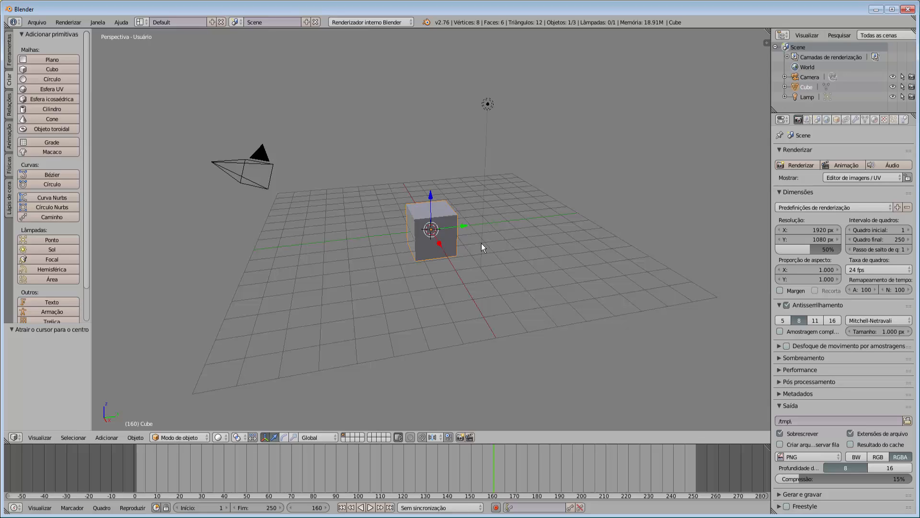
left_click_drag(431, 201, 427, 172)
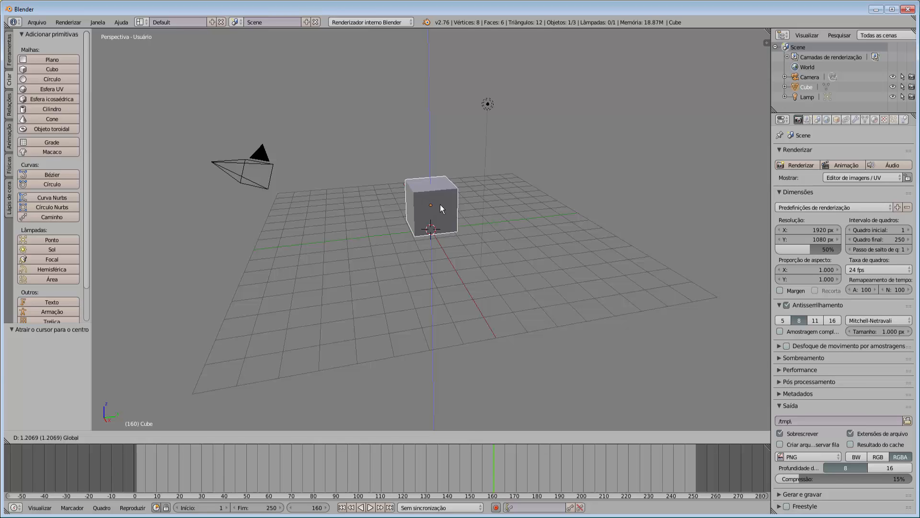
left_click_drag(438, 220, 418, 188)
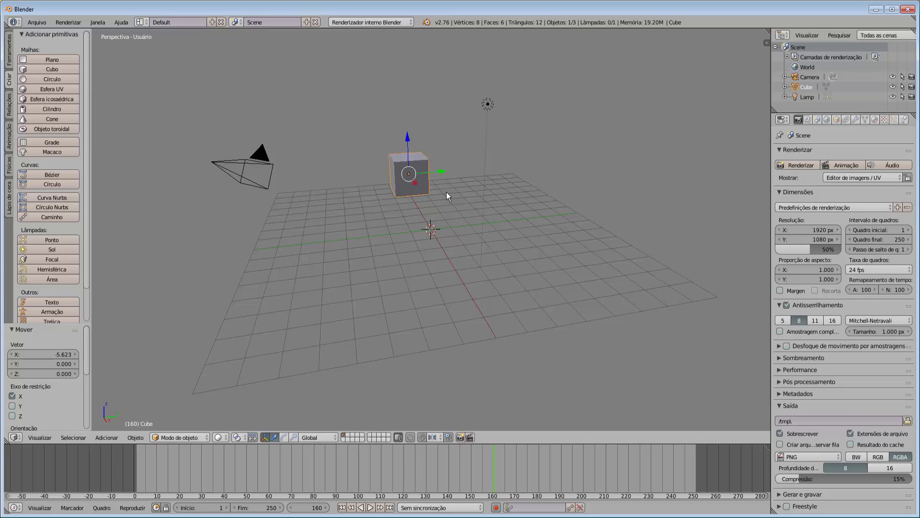
Try rotating, scaling and moving the cube freehand, cancelling each transform
key("r")
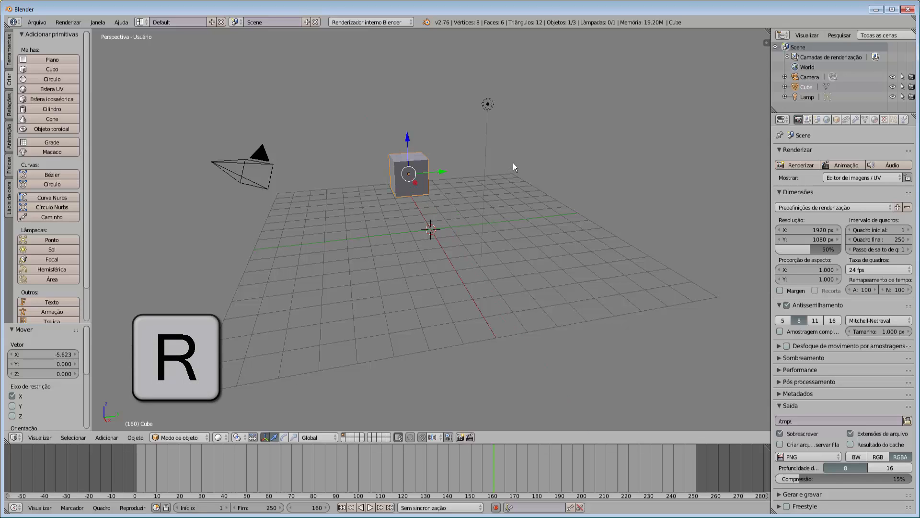
right_click(551, 173)
key("s")
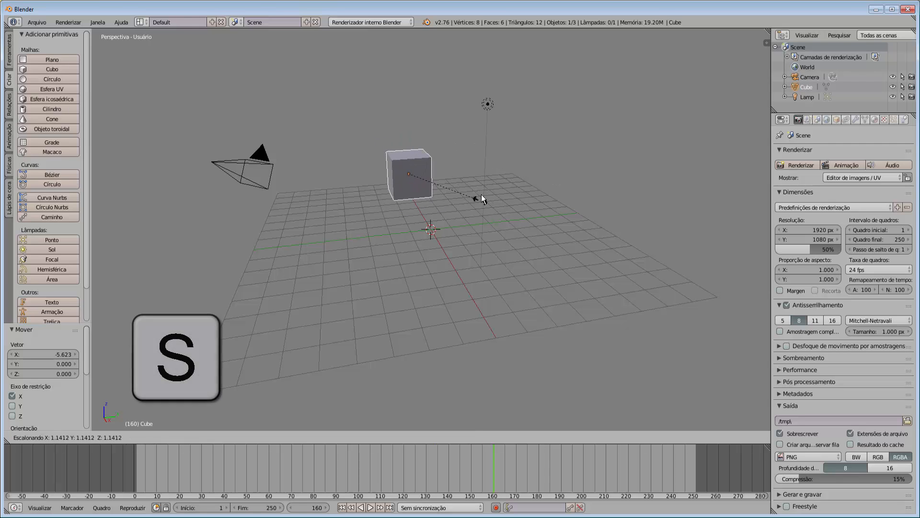
right_click(537, 198)
key("g")
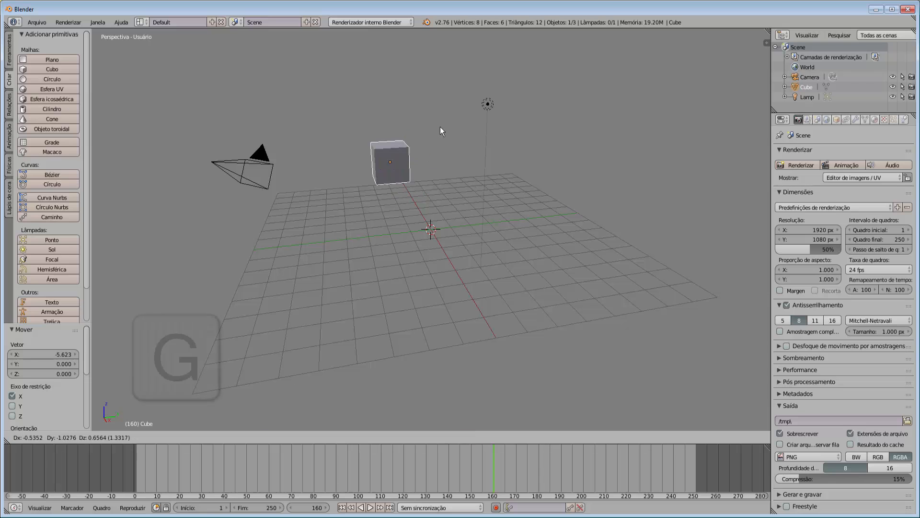
right_click(458, 187)
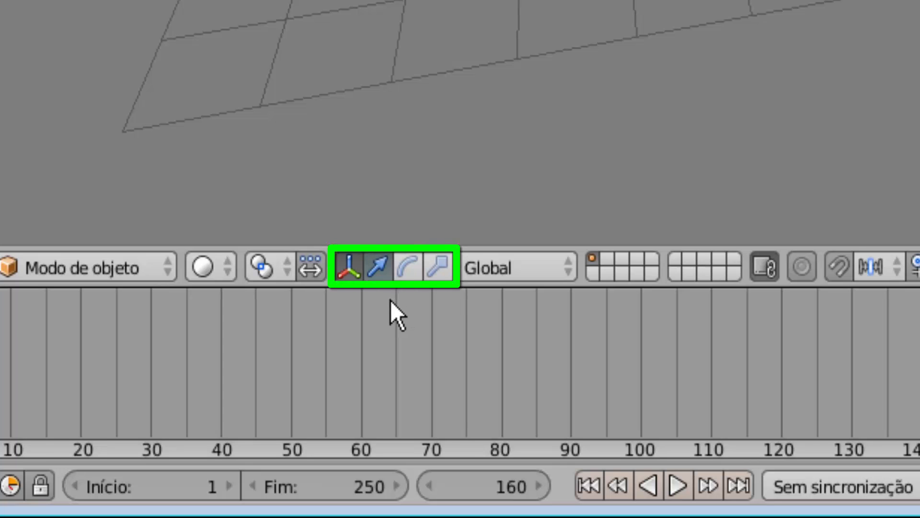
Switch the cube's transform manipulator to rotation and scale, and return it to translation
left_click(408, 275, "shift")
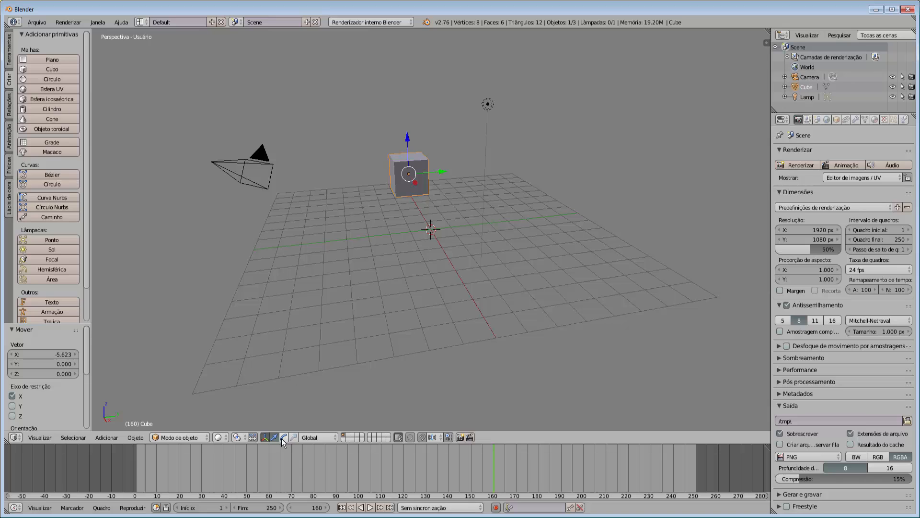
left_click(284, 437)
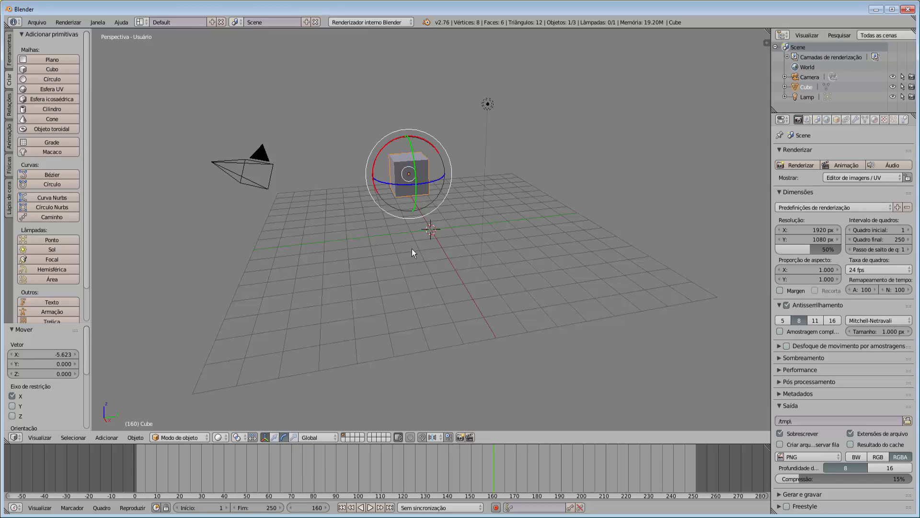
left_click(295, 437)
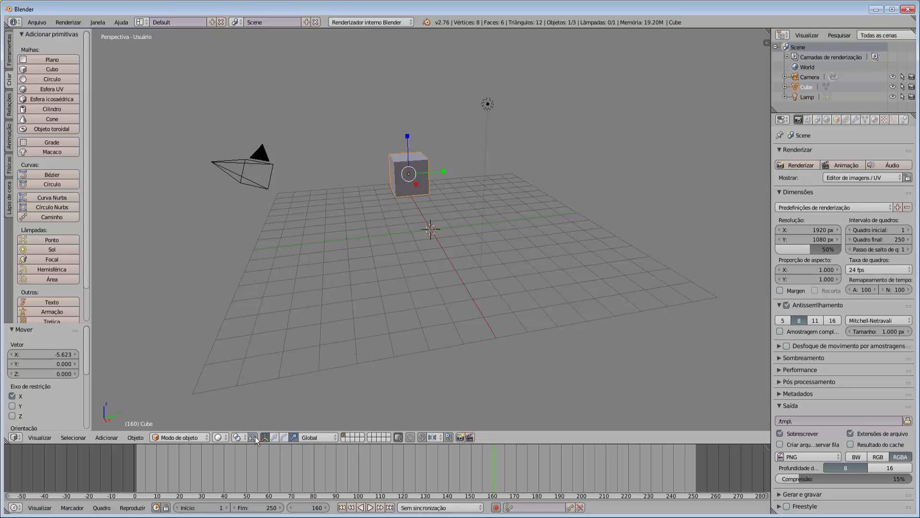
left_click(275, 438)
Show the 3D view's properties and enable the Z axis line in the grid display options
key("n")
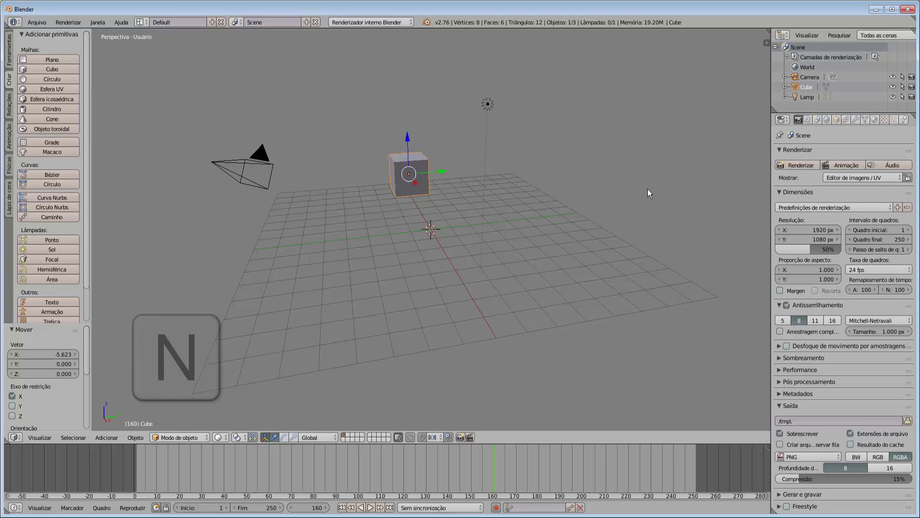
key("n")
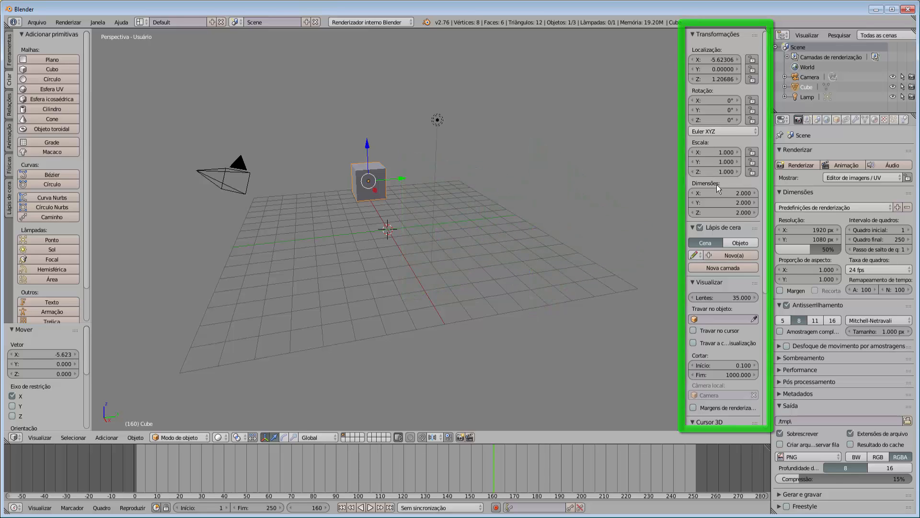
scroll(717, 289, "down", 10)
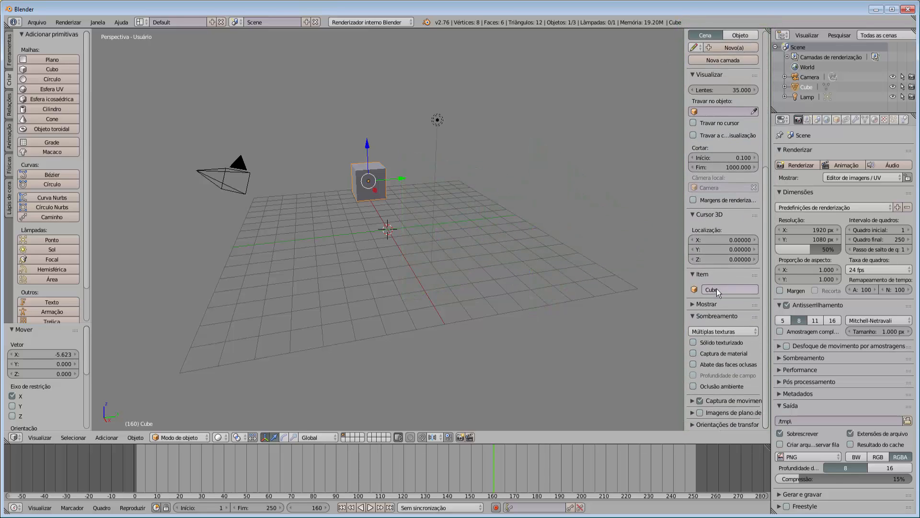
left_click(692, 304)
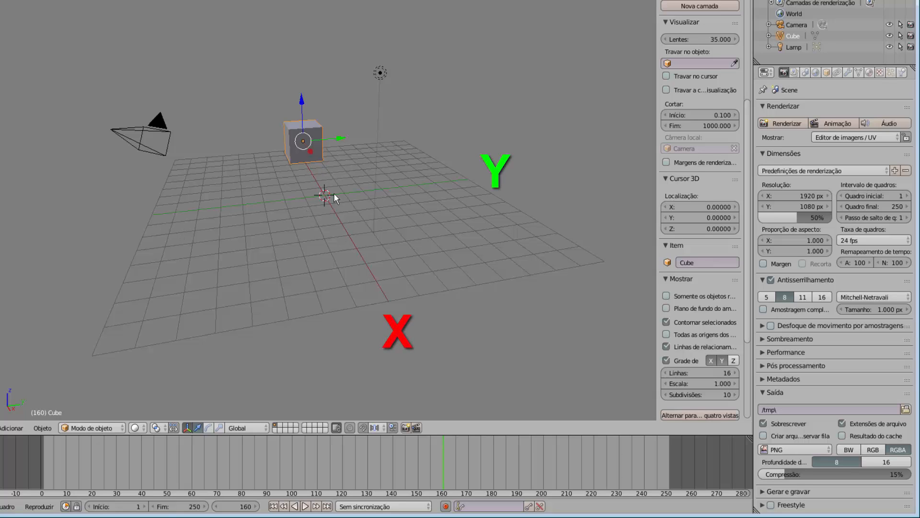
left_click(734, 360)
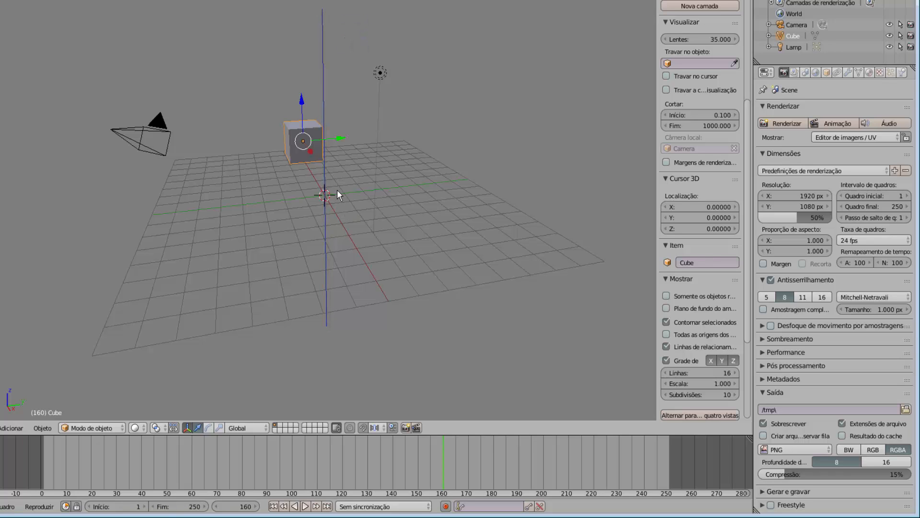
Examine the X, Y and Z axis lines crossing at the scene's origin from different distances and angles
scroll(329, 217, "up", 5)
scroll(329, 221, "up", 2)
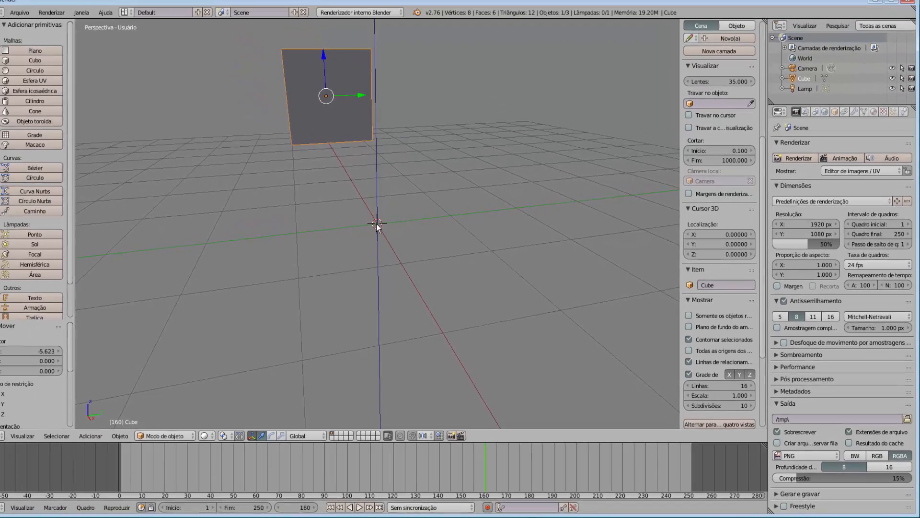
scroll(389, 233, "down", 2)
scroll(388, 232, "down", 3)
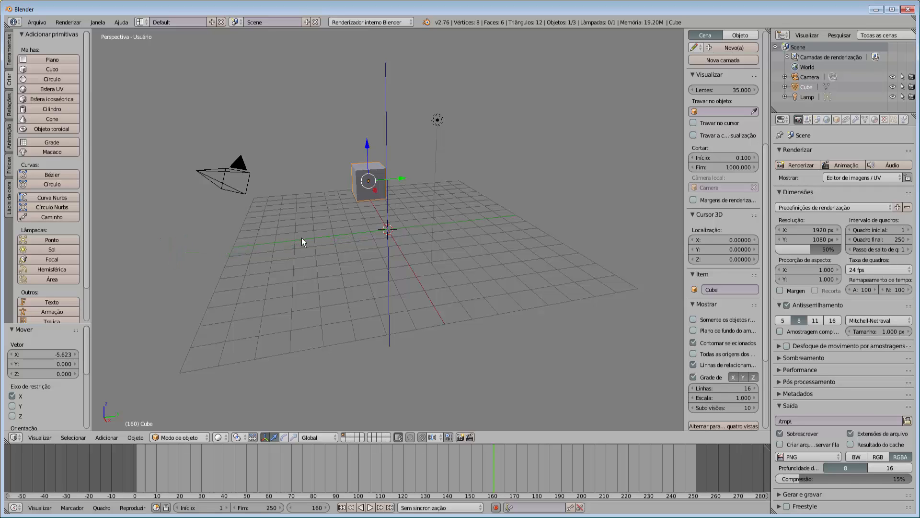
middle_click_drag(301, 238, 355, 237)
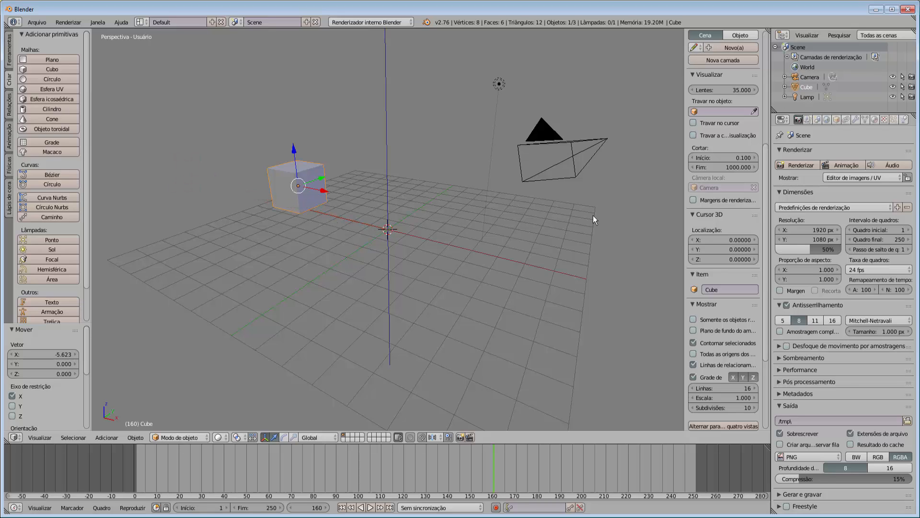
scroll(555, 234, "up", 2)
scroll(554, 234, "down", 5)
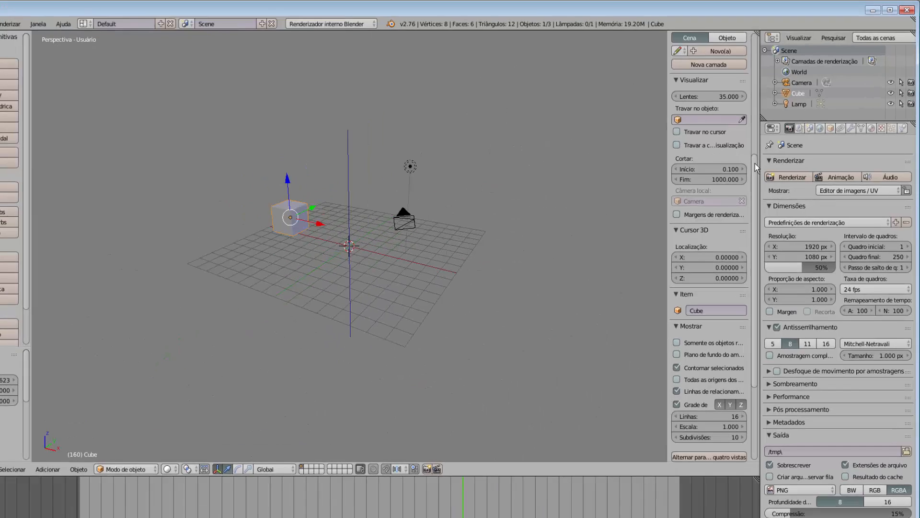
Bring the cube's location, rotation, scale and dimension values into view and review them
left_click_drag(766, 152, 765, 108)
left_click_drag(672, 178, 664, 45)
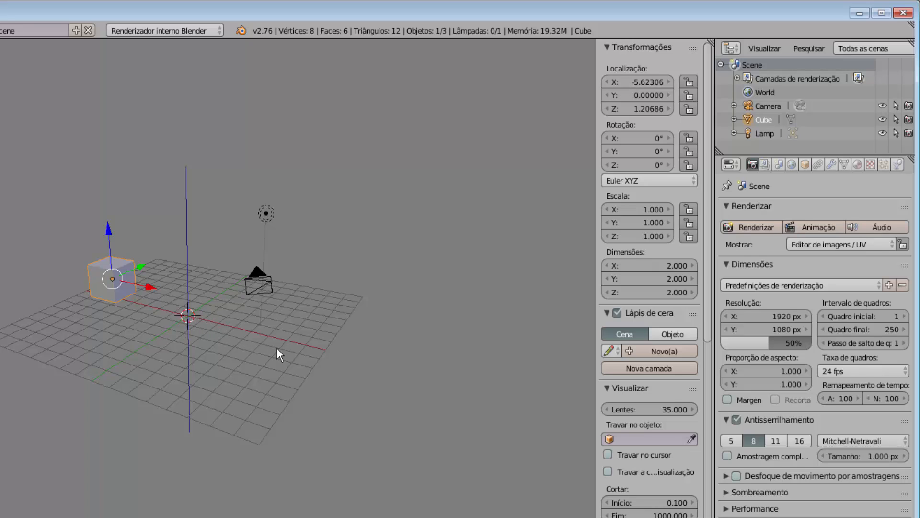
Move the cube back and forth along the X and Z axes, ending at about X 3.40 and Z 1.33
left_click_drag(151, 291, 329, 363)
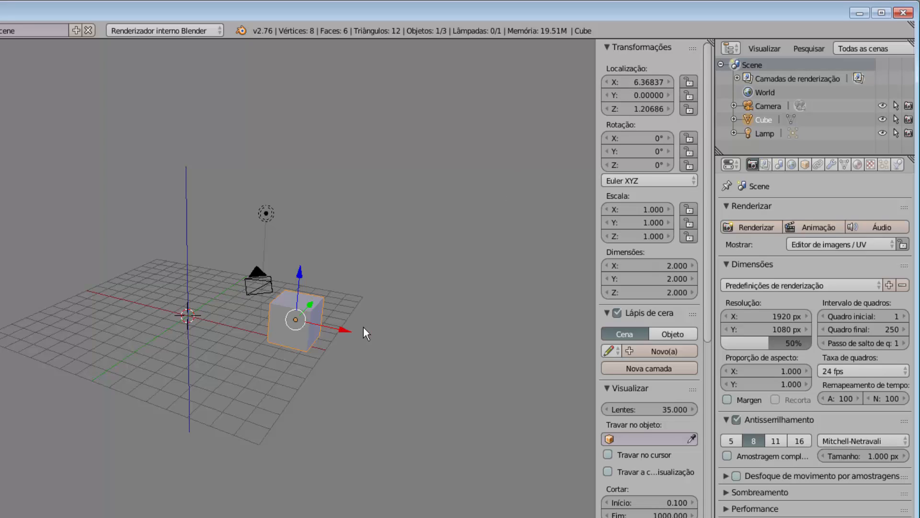
mouse_move(344, 333)
left_mouse_down()
mouse_move(155, 277)
mouse_move(218, 335)
mouse_move(325, 370)
mouse_move(355, 345)
left_mouse_up()
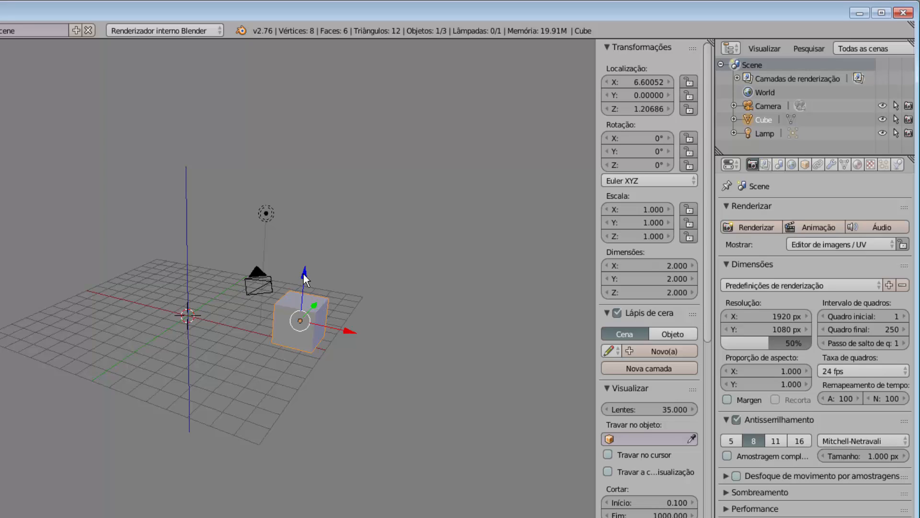
left_click_drag(305, 280, 297, 317)
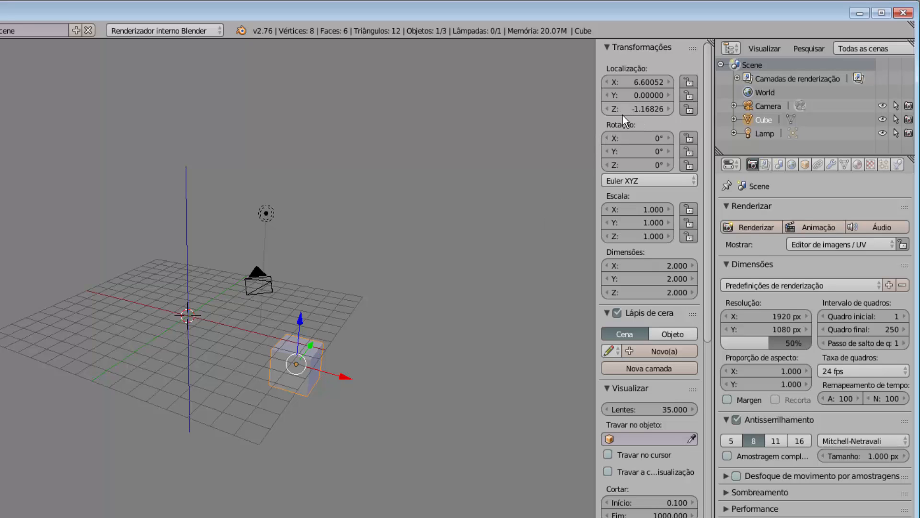
key("ctrl+z")
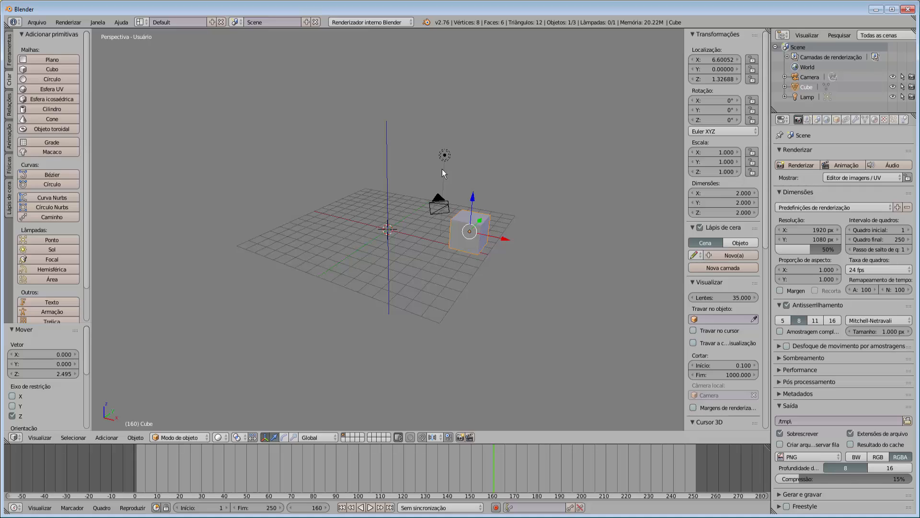
left_click_drag(504, 237, 464, 218)
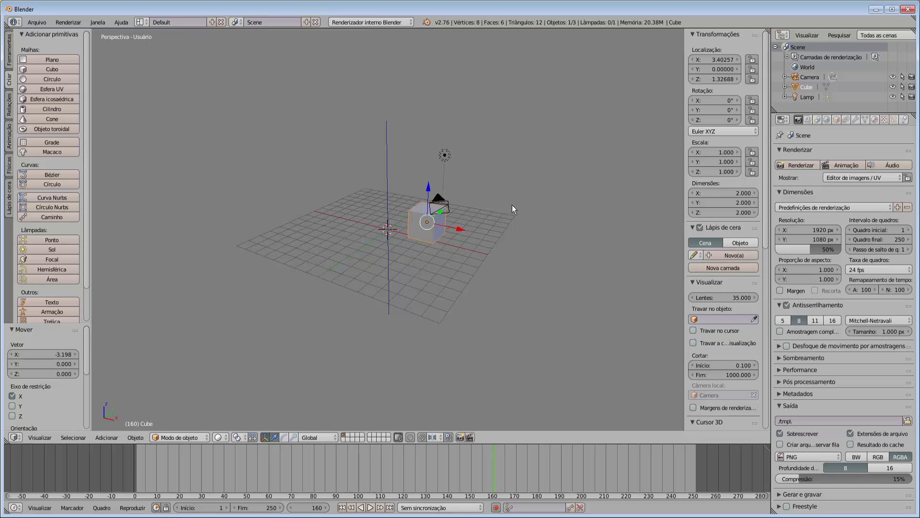
Try rotating, scaling and freely moving the cube, discarding each of these transforms
key("r")
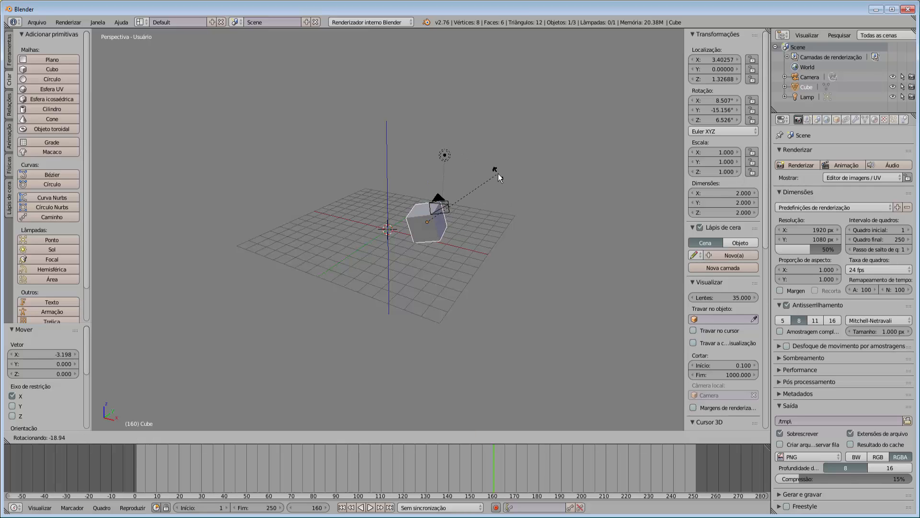
key("s")
right_click(495, 191)
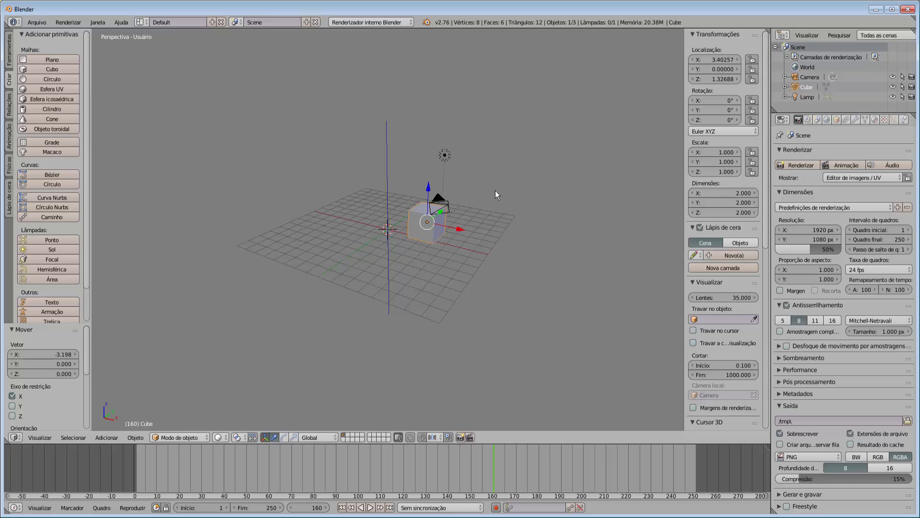
key("g")
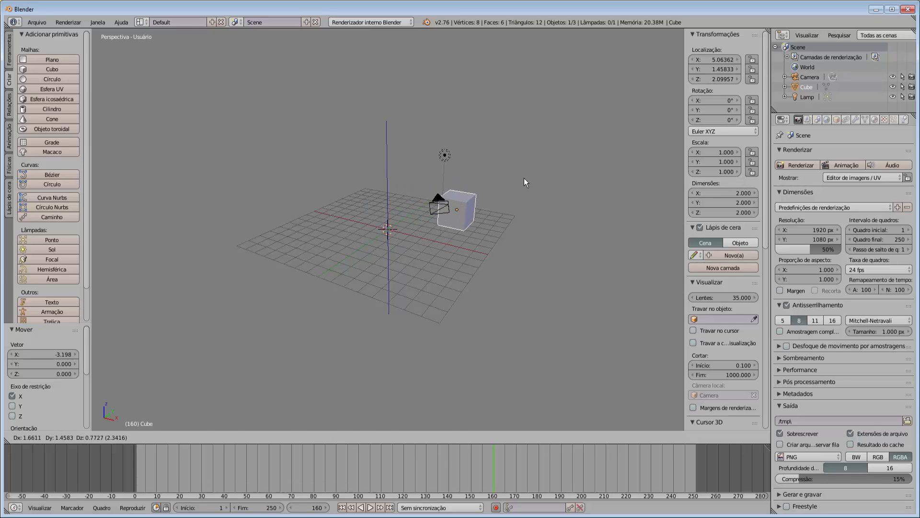
right_click(525, 177)
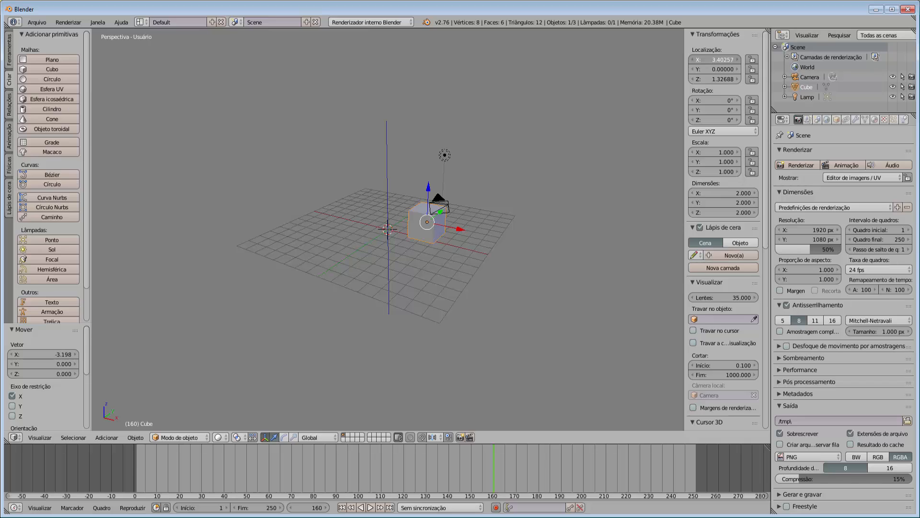
Set the cube's X, Y and Z location values all to 0
left_click_drag(714, 60, 621, 59)
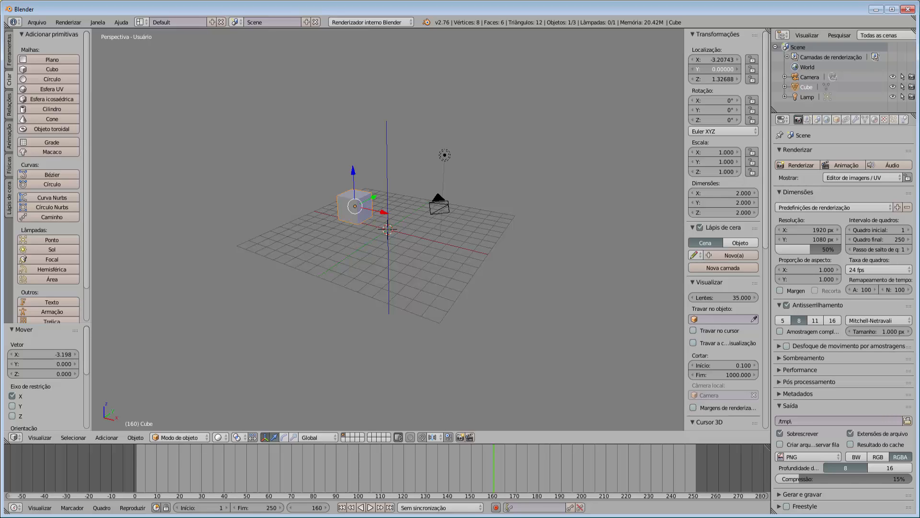
left_click_drag(715, 69, 682, 63)
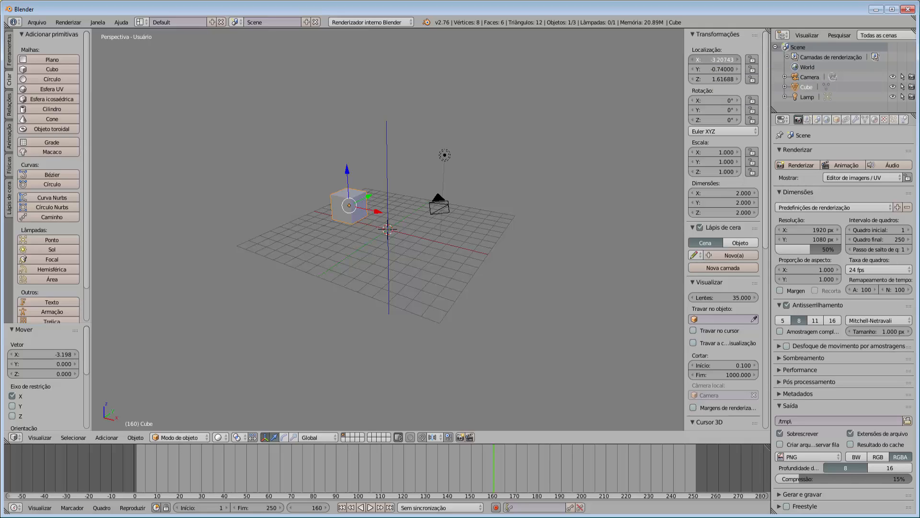
left_click_drag(714, 59, 719, 80)
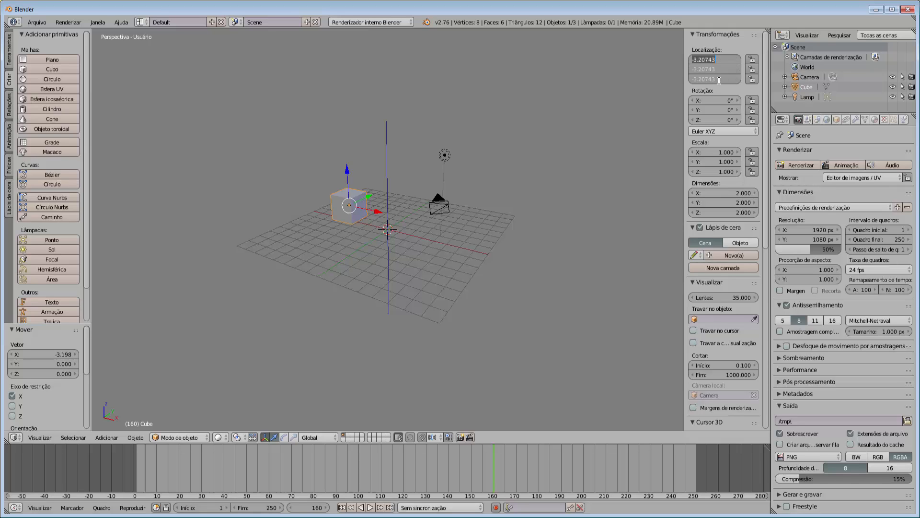
type("0")
key("Return")
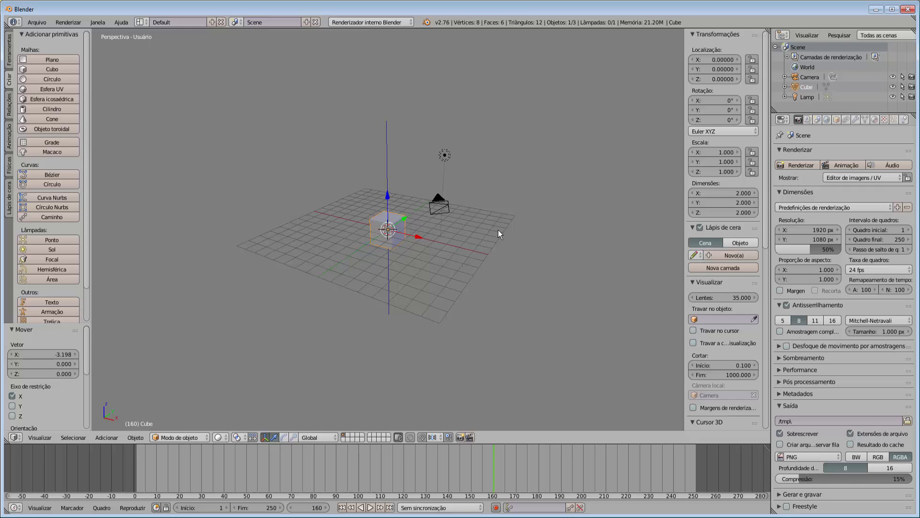
Show the transform and edit tools, and rotate the cube to about -2.4° on X and -13.3° on Z
scroll(498, 234, "up", 3)
scroll(499, 234, "down", 2)
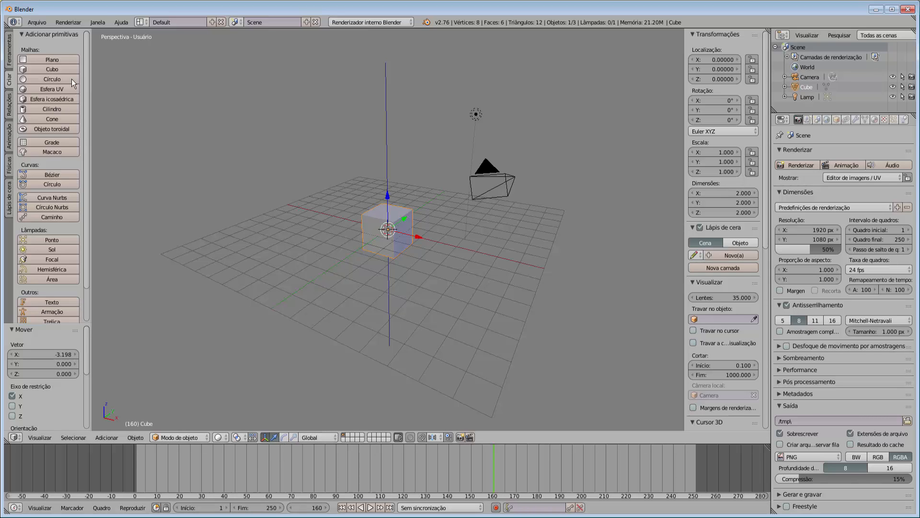
left_click(8, 49)
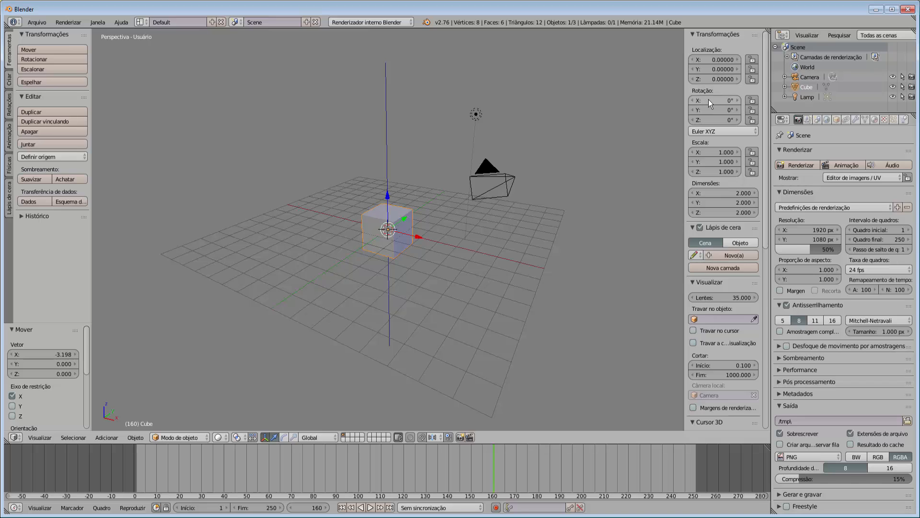
left_click_drag(710, 100, 660, 52)
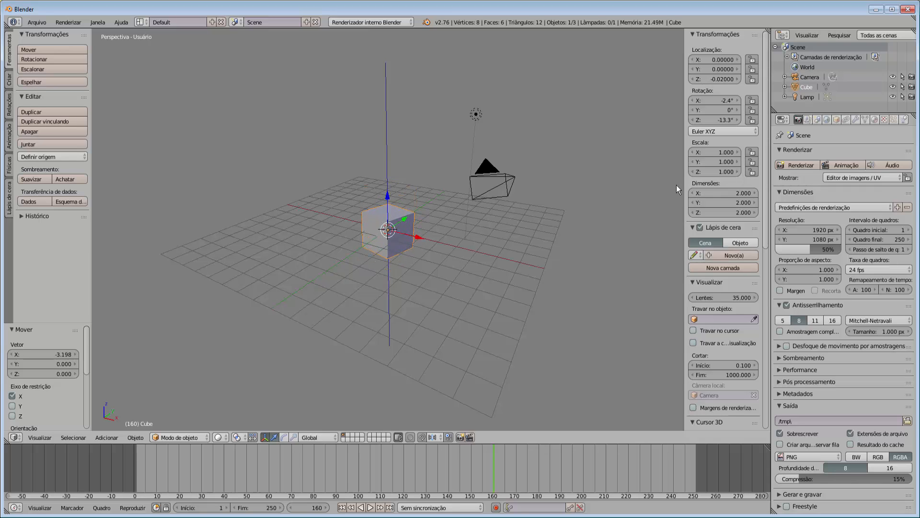
Hide the floor grid to view the axis lines alone from another angle, and show the grid again
scroll(715, 283, "down", 17)
scroll(678, 260, "down", 1)
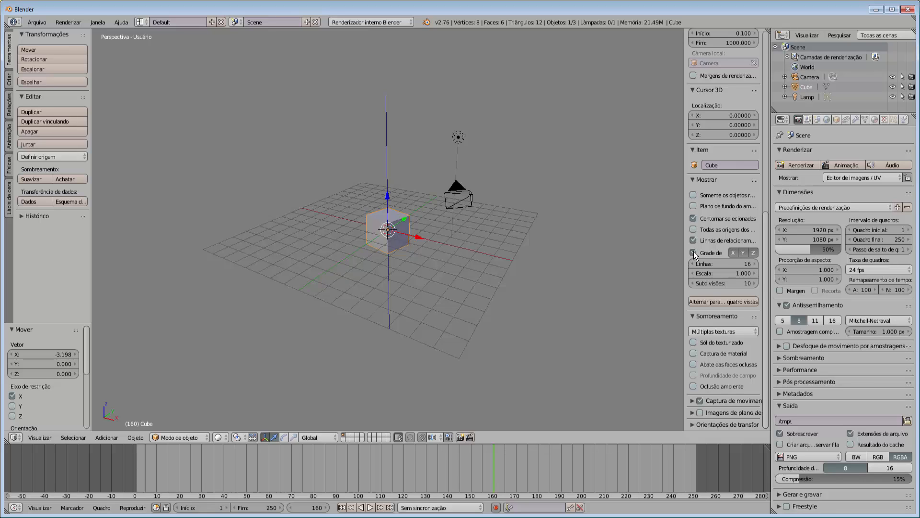
left_click(694, 252)
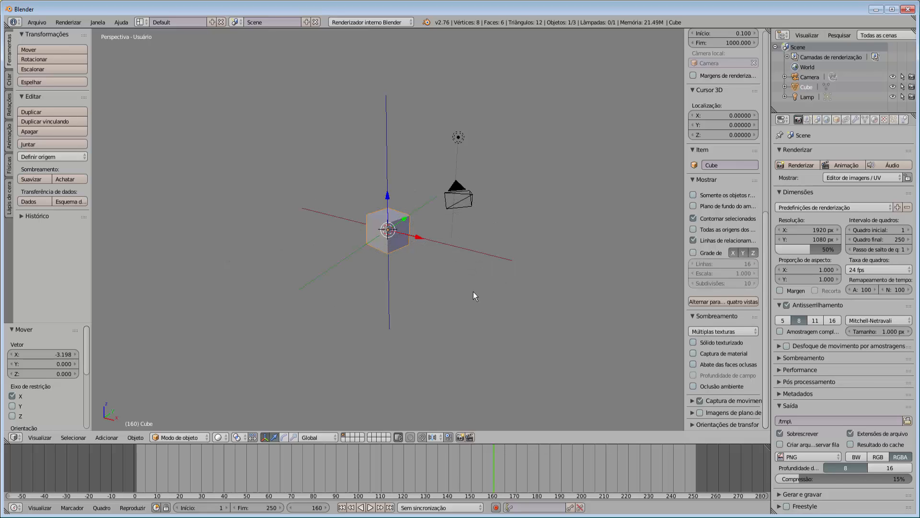
scroll(473, 291, "up", 1)
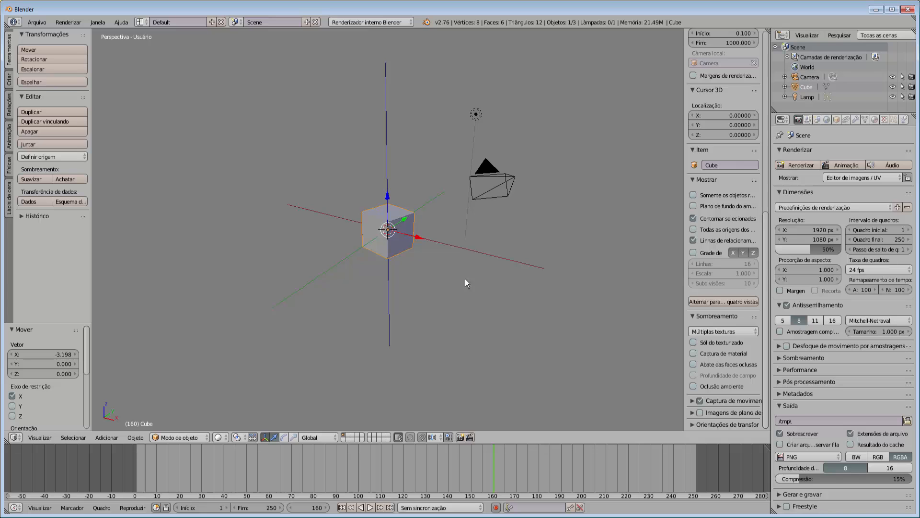
middle_click_drag(496, 275, 454, 275)
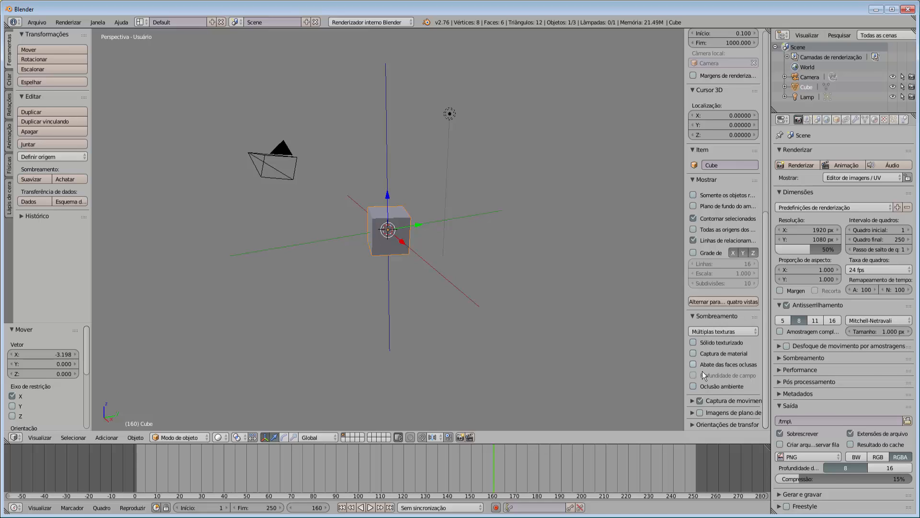
left_click(693, 252)
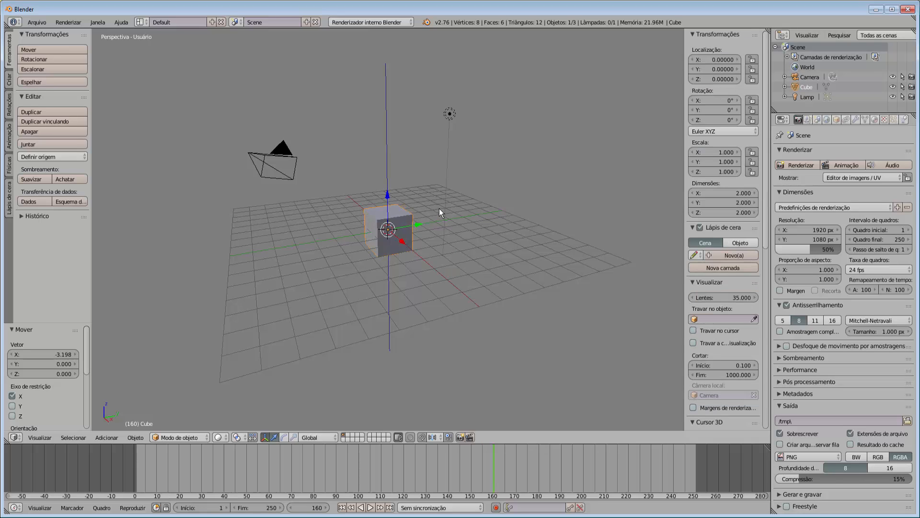
Move the cube away from the origin to about X -6.16 and Z 1.00, and add a plane mesh
left_click_drag(387, 195, 387, 177)
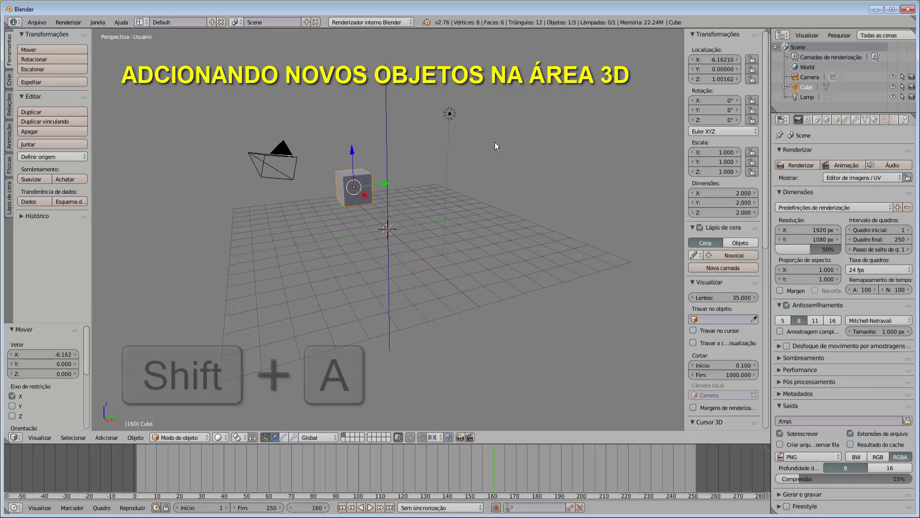
key("shift+a")
mouse_move(494, 142)
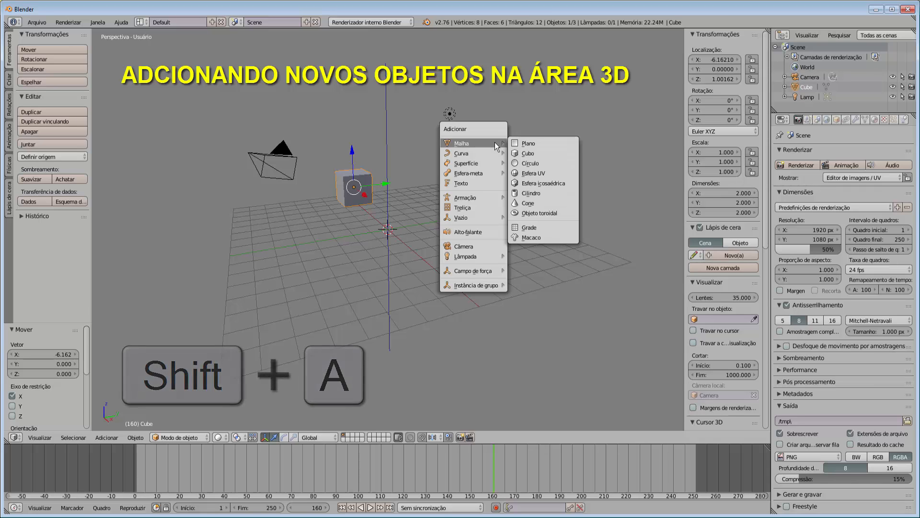
left_click(534, 143)
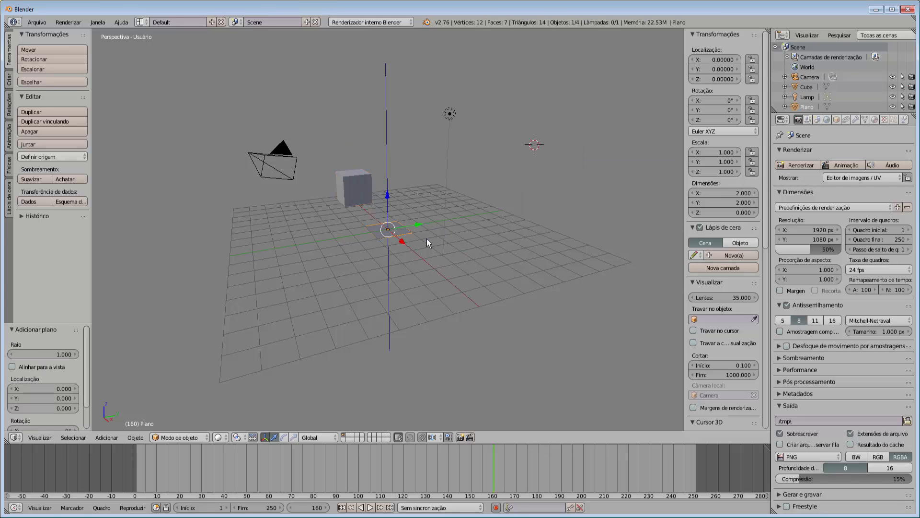
Try scaling, rotating and freely moving the new plane, discarding each of these transforms
scroll(413, 243, "up", 2)
scroll(414, 244, "up", 1)
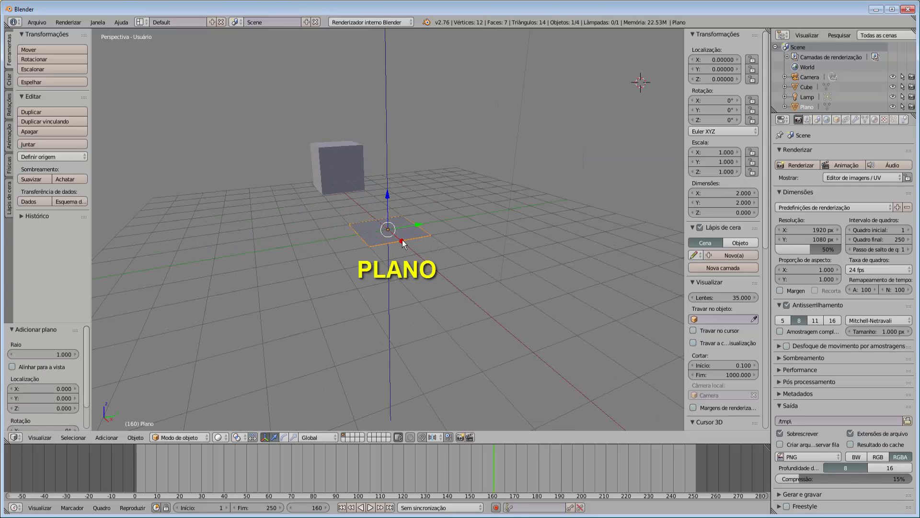
key("s")
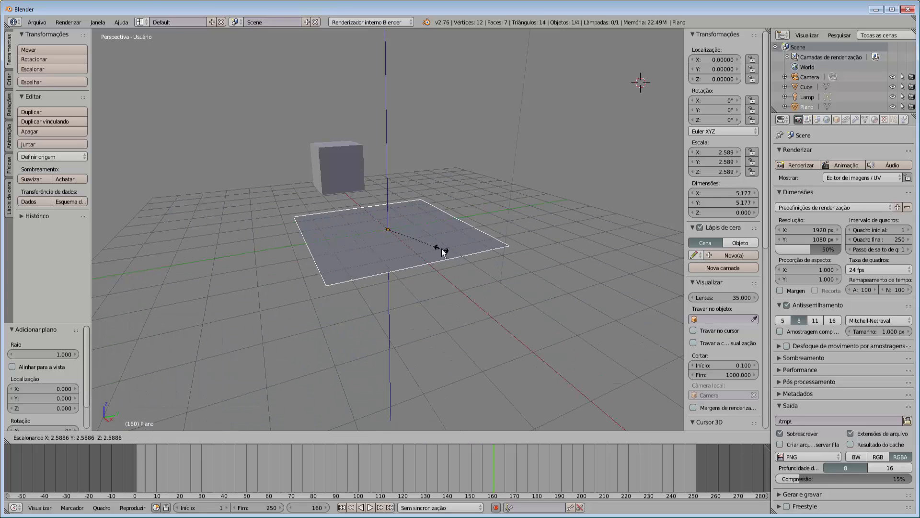
right_click(442, 249)
key("r")
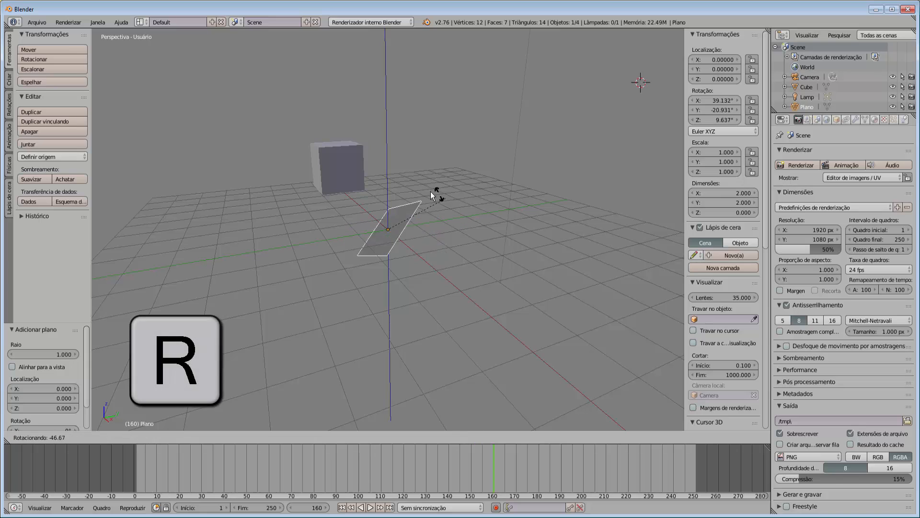
right_click(490, 241)
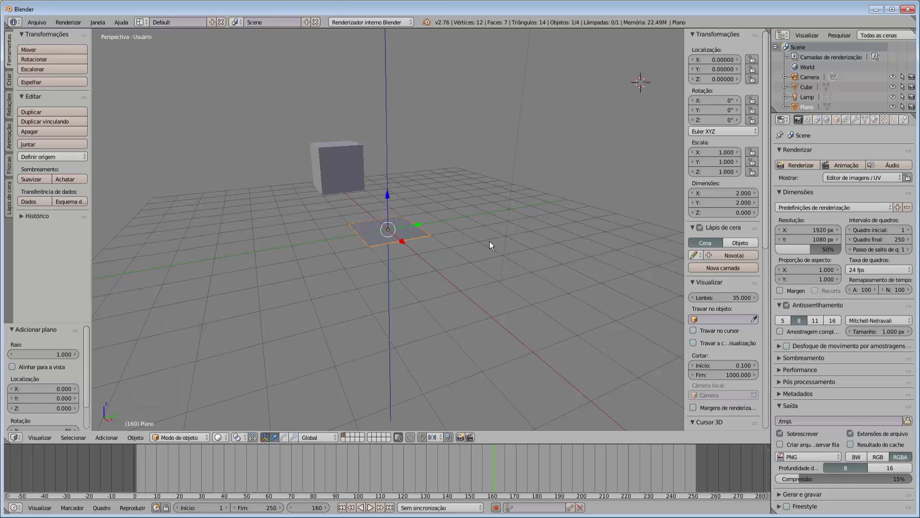
key("g")
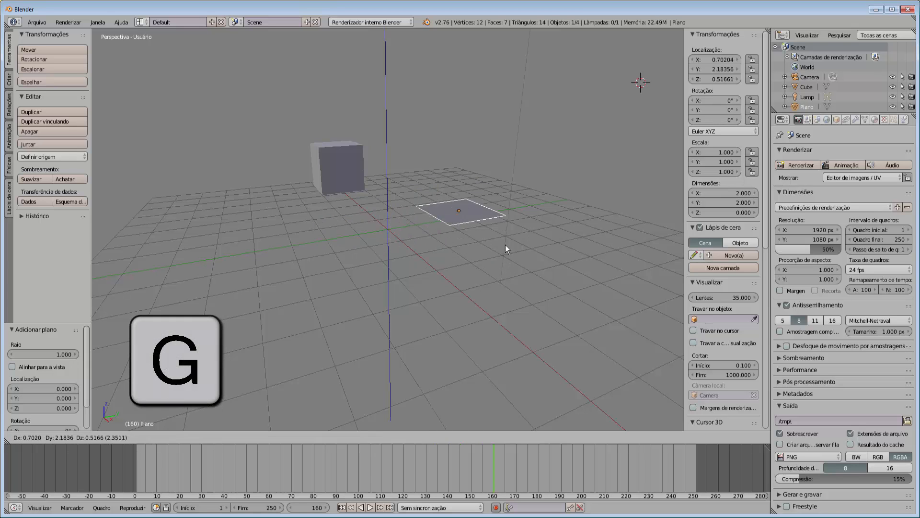
right_click(471, 240)
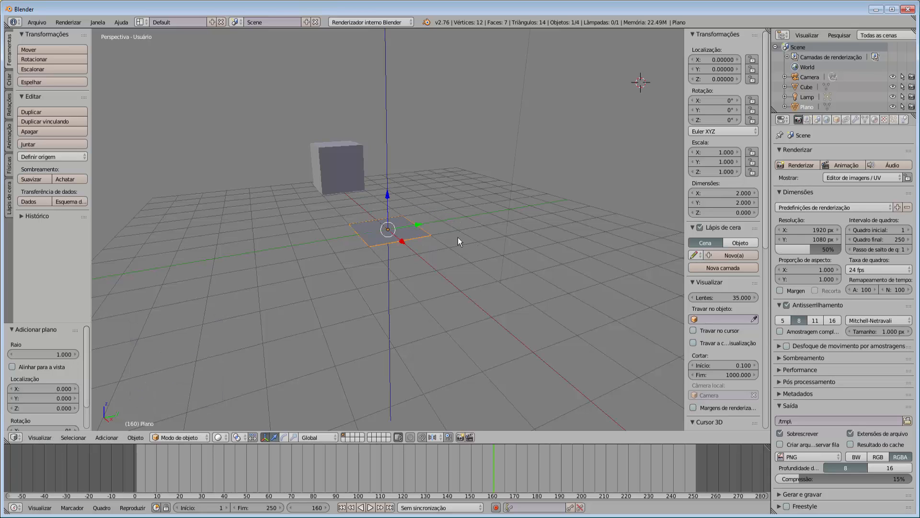
Move the plane along the Y axis to about Y 6.35
left_click_drag(415, 224, 542, 217)
scroll(499, 237, "down", 1)
scroll(500, 237, "down", 2)
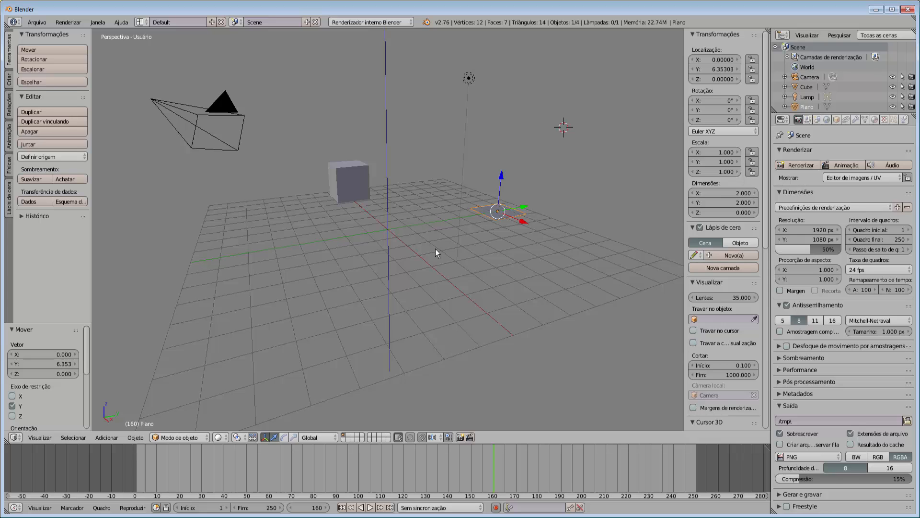
Add a circle mesh at the 3D cursor above the plane
key("shift+a")
mouse_move(510, 234)
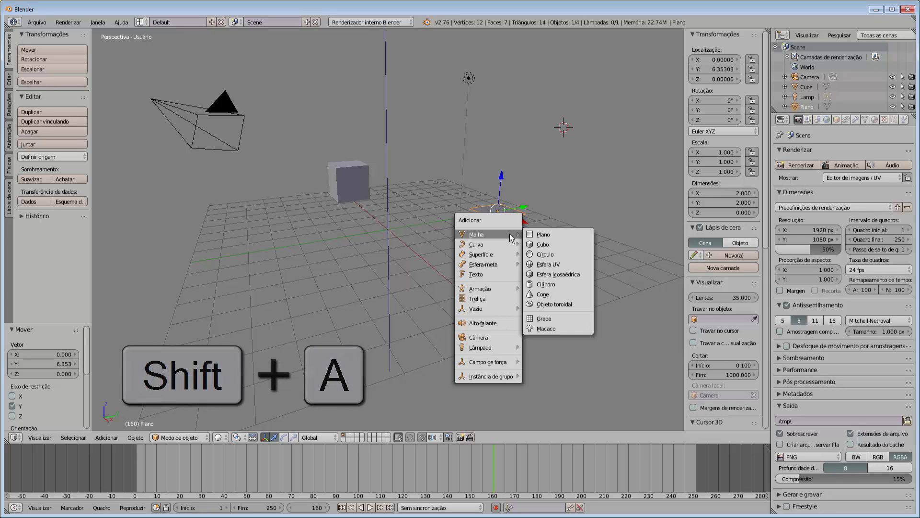
left_click(551, 253)
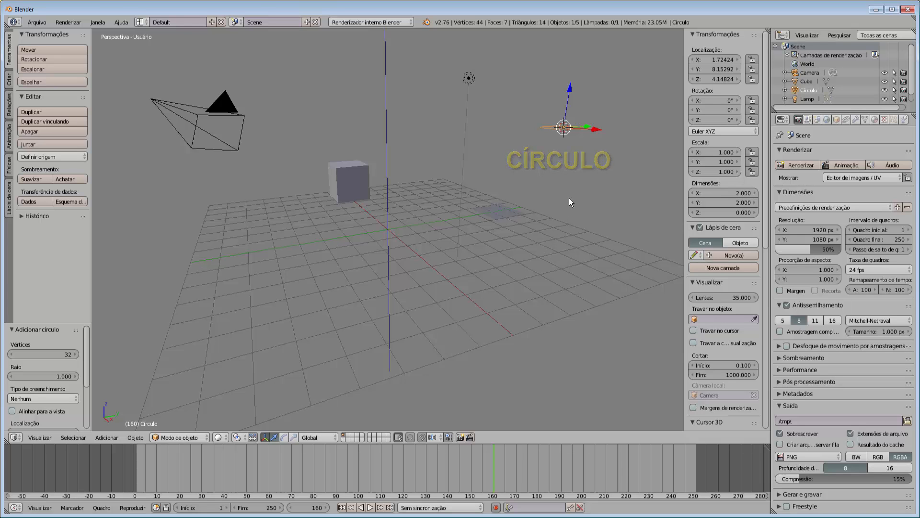
Move the circle along the Y and Z axes to about Y -5.87 and Z 0.30
middle_click_drag(568, 198, 579, 171)
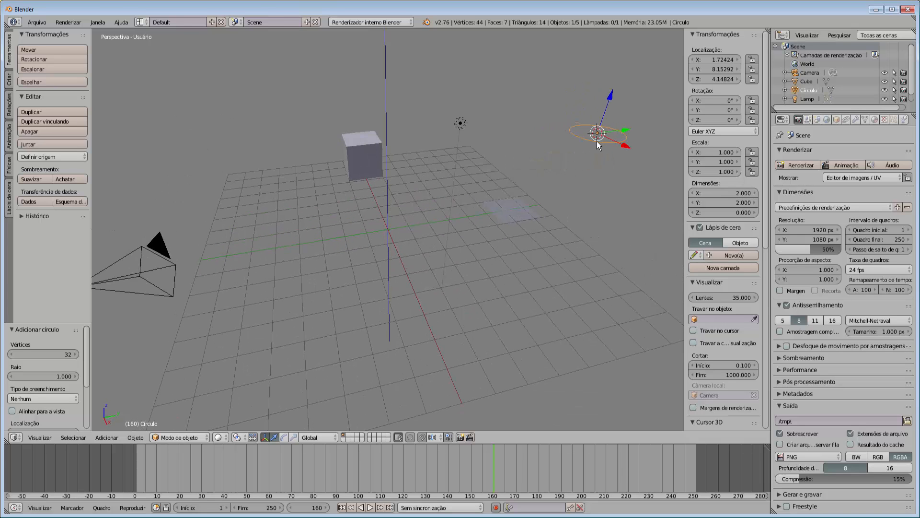
key("g")
key("y")
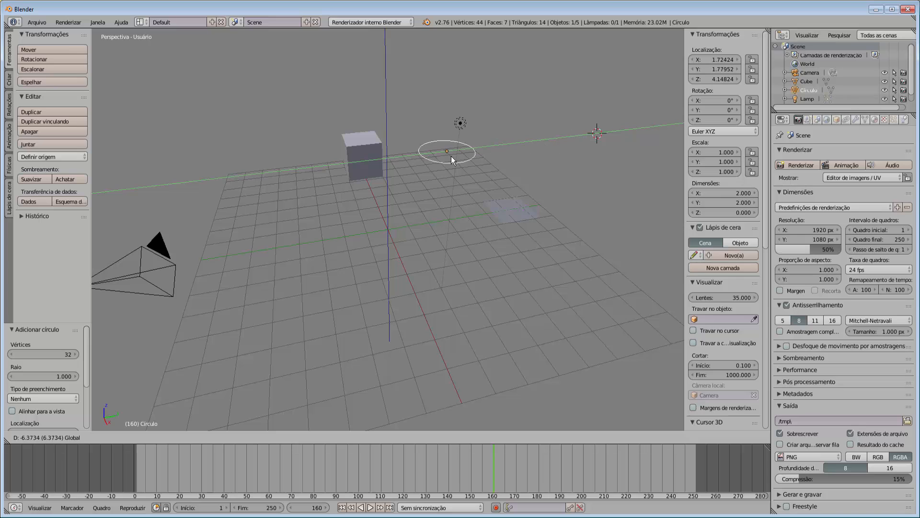
left_click(404, 168)
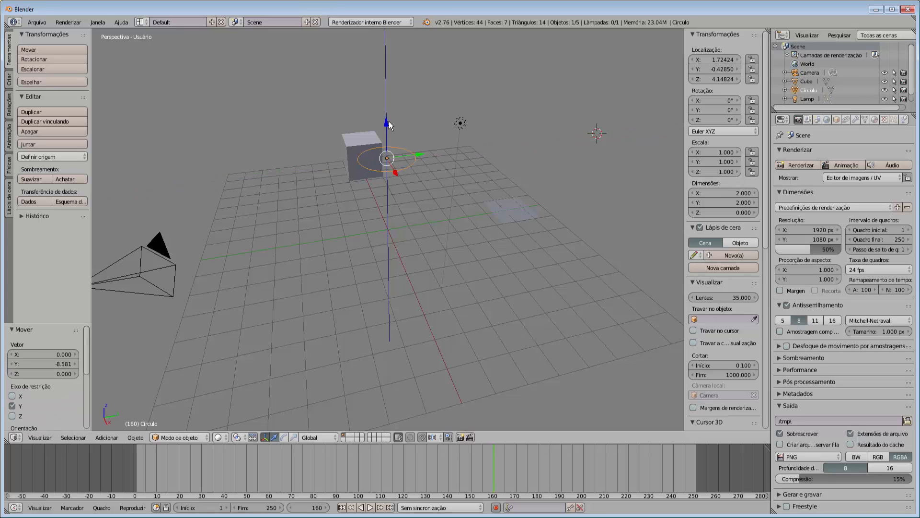
left_click_drag(388, 123, 392, 190)
middle_click_drag(405, 243, 414, 215)
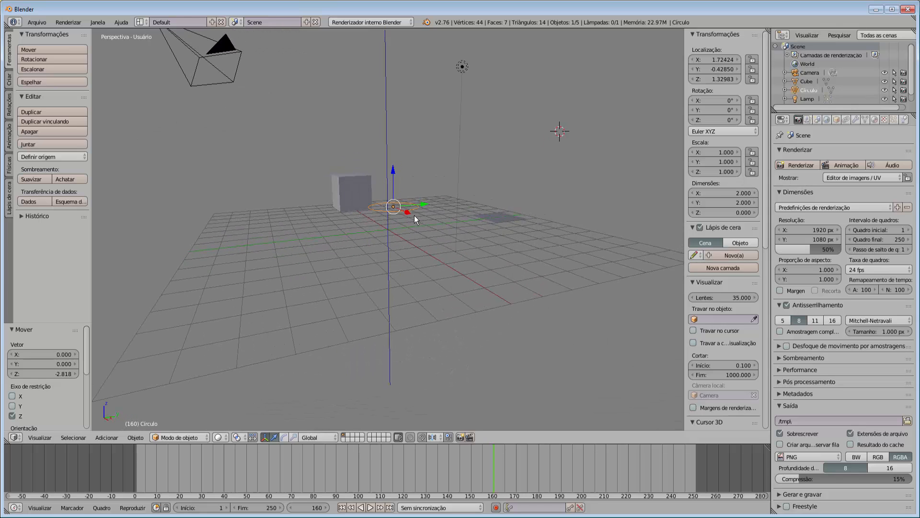
left_click_drag(396, 177, 393, 191)
left_click_drag(422, 229, 267, 242)
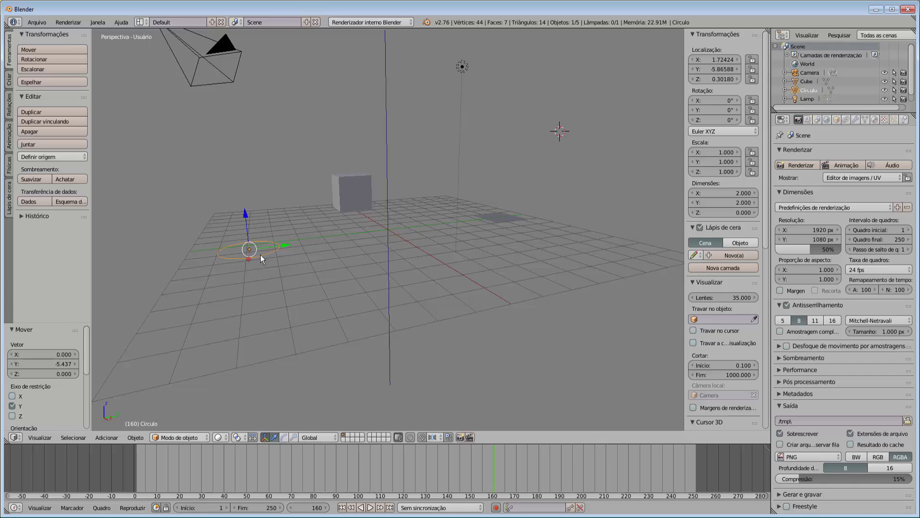
Snap the 3D cursor to the scene centre and add a UV sphere mesh there
mouse_move(309, 282)
middle_mouse_down()
mouse_move(353, 300)
mouse_move(379, 297)
mouse_move(305, 290)
middle_mouse_up()
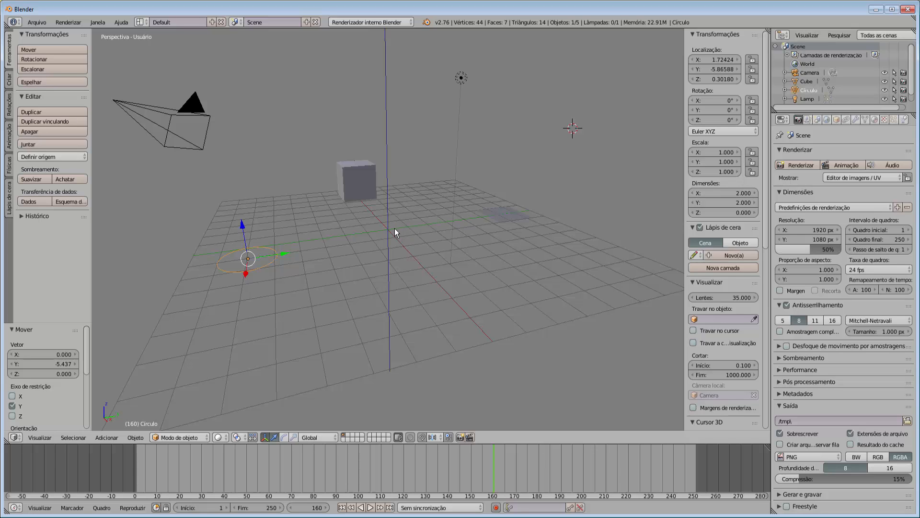
key("shift+s")
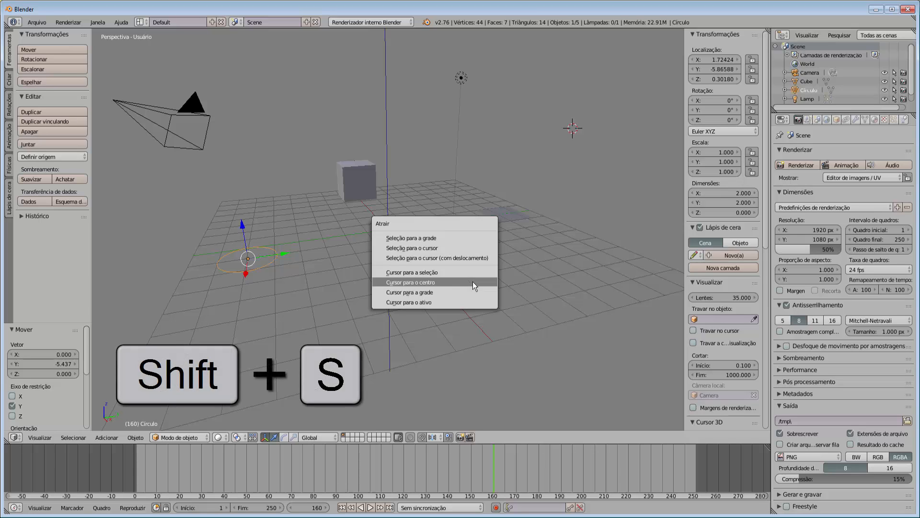
left_click(444, 281)
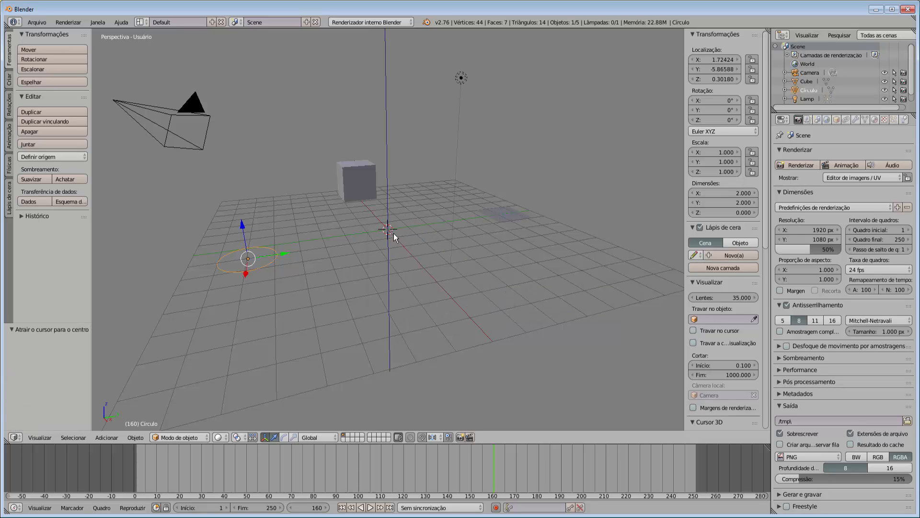
key("shift+a")
mouse_move(429, 256)
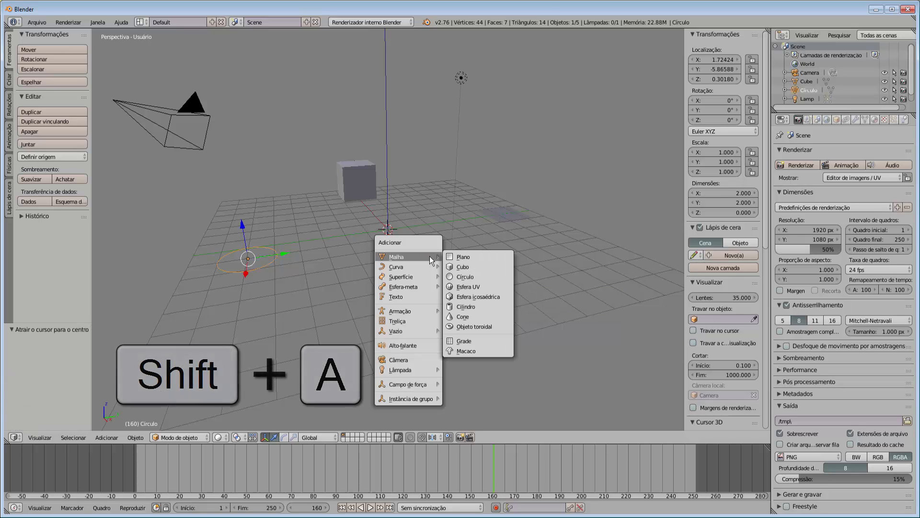
left_click(476, 287)
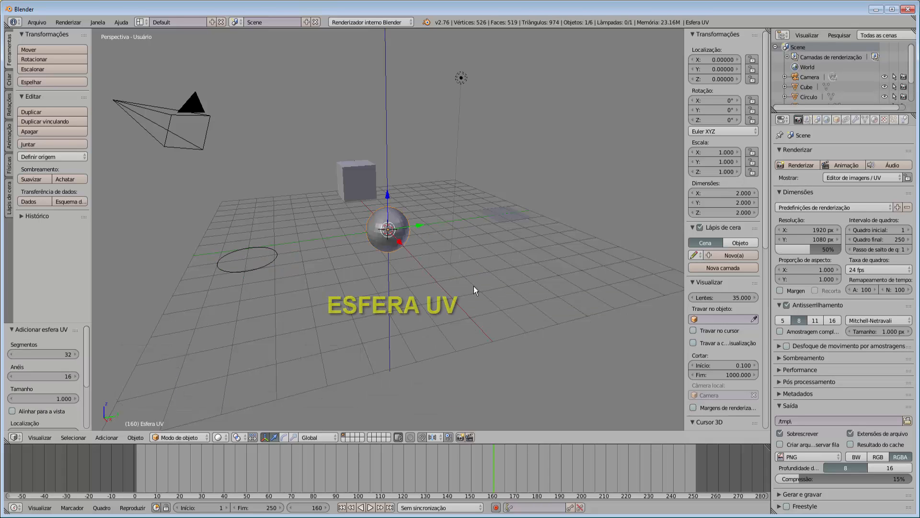
Move the UV sphere away from the origin to about X 5.75, Y 4.28 and Z 0.81
scroll(474, 286, "up", 5)
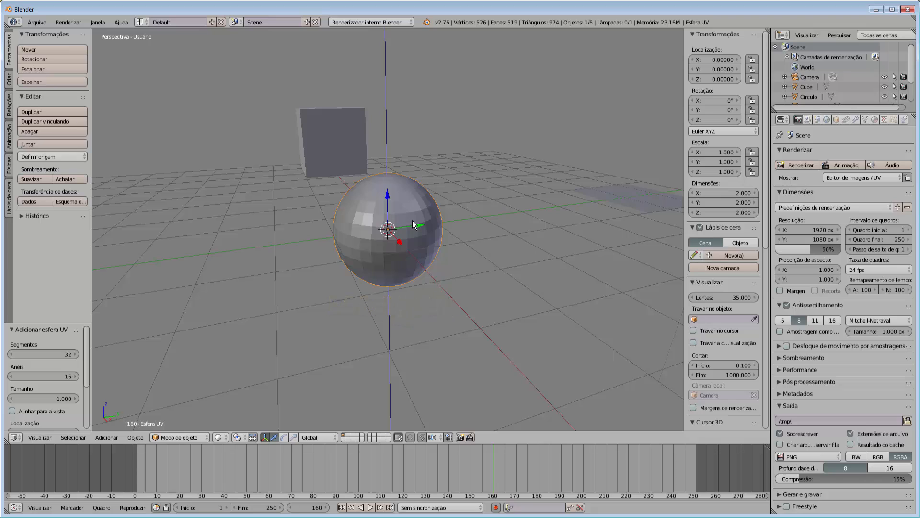
scroll(412, 221, "up", 1)
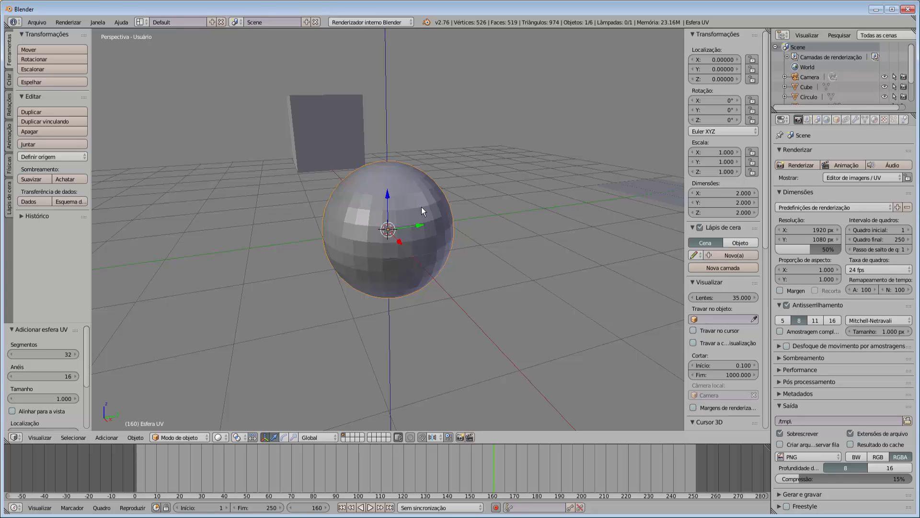
scroll(422, 210, "down", 1)
scroll(422, 210, "down", 4)
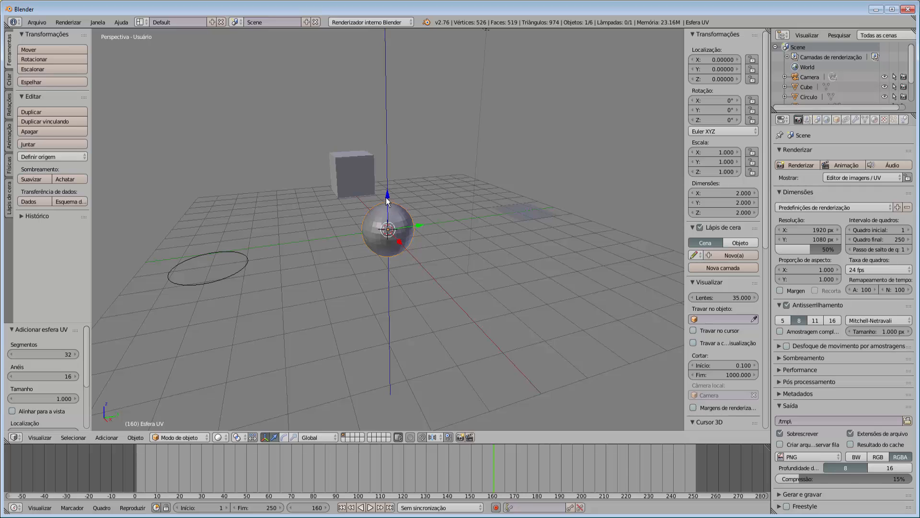
left_click_drag(387, 198, 387, 176)
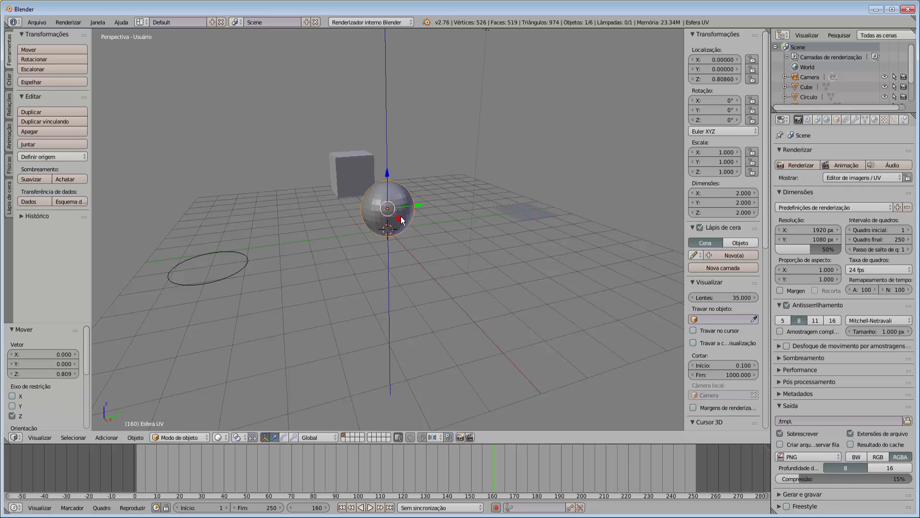
left_click_drag(401, 217, 642, 245)
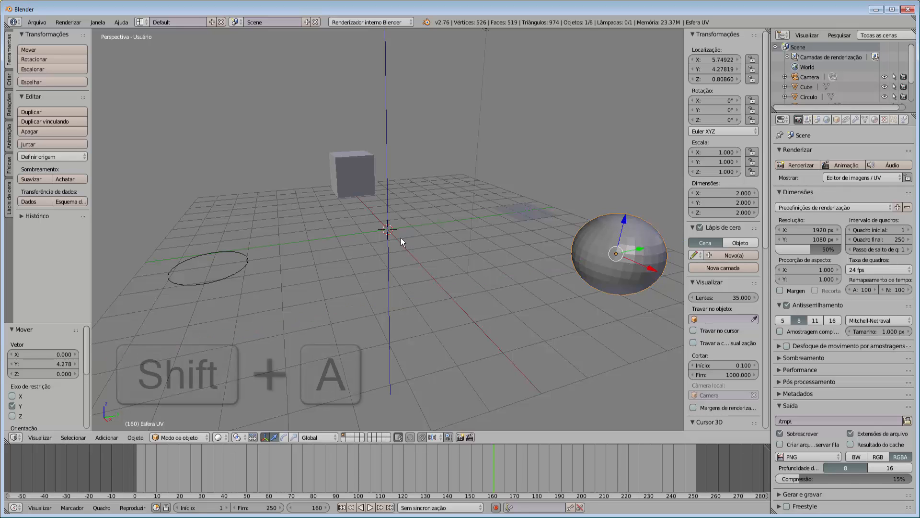
Add an icosphere mesh at the 3D cursor and compare it with the UV sphere by selecting each one
key("shift+a")
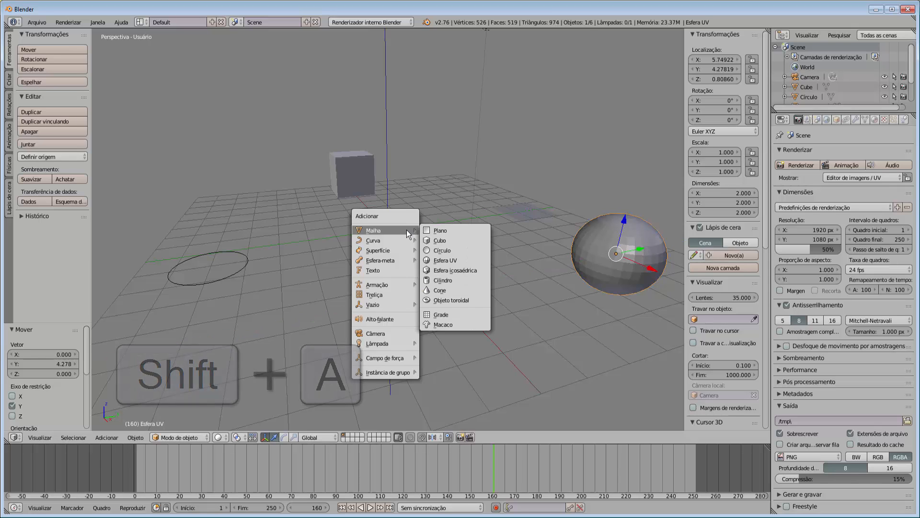
left_click(451, 271)
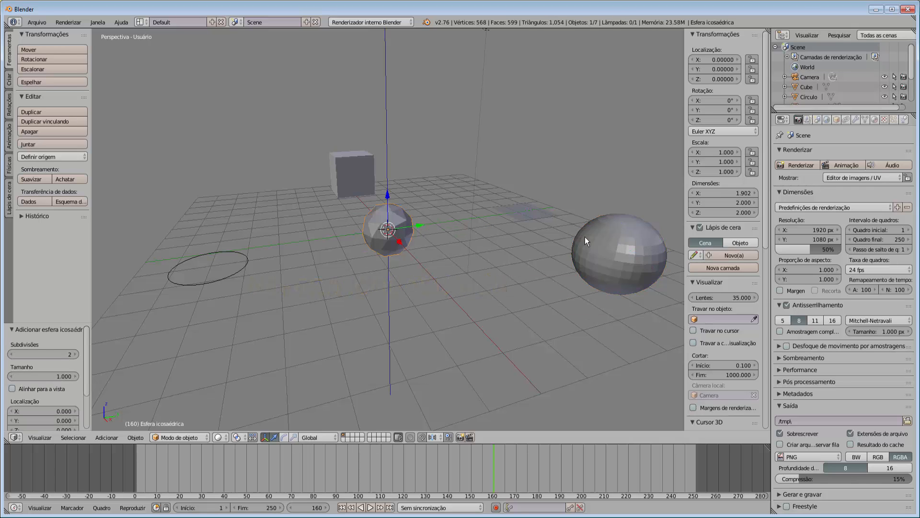
scroll(436, 242, "up", 1)
scroll(433, 242, "down", 1)
right_click(624, 248)
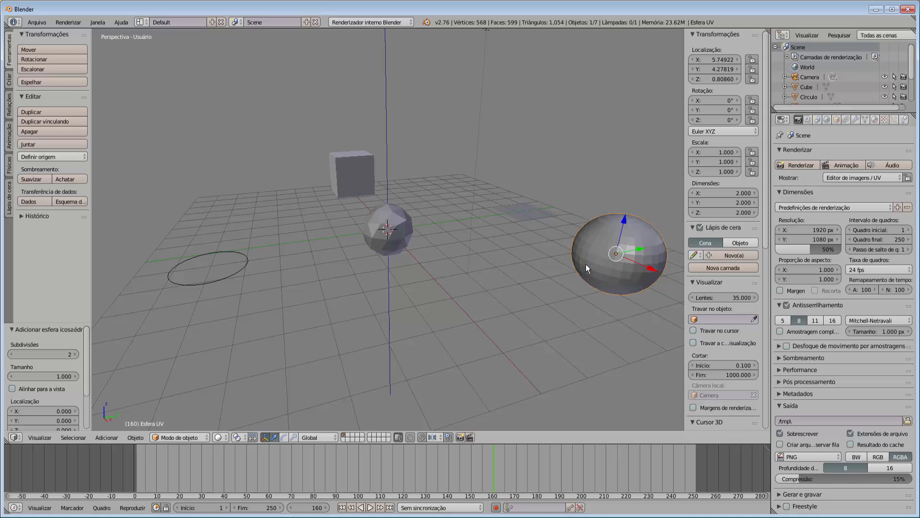
right_click(401, 229)
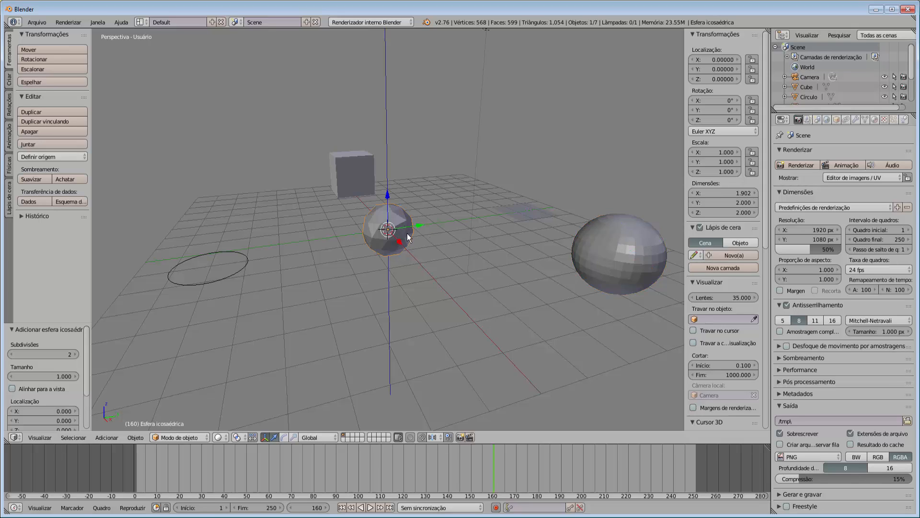
Move the icosphere to the grid's far corner, at about X -6.34, Y -5.87 and Z 0.79
left_click_drag(392, 200, 388, 176)
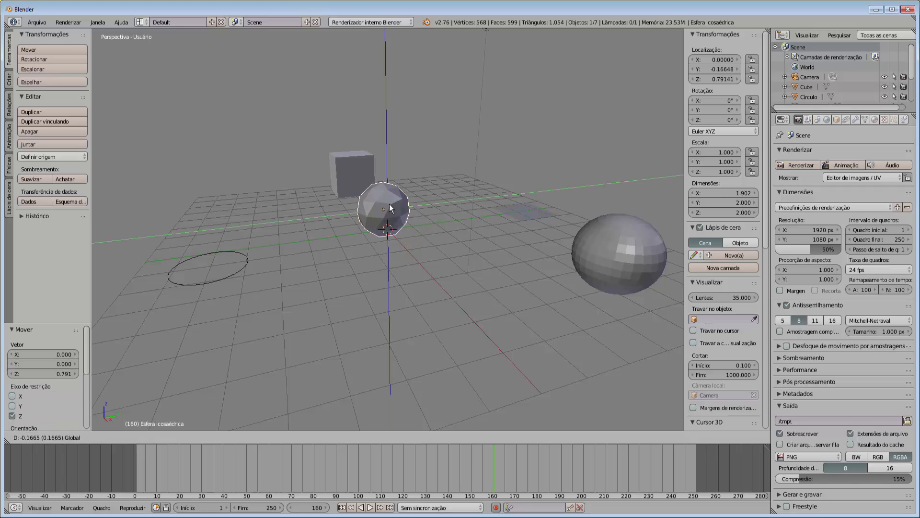
key("g")
key("y")
left_click(242, 212)
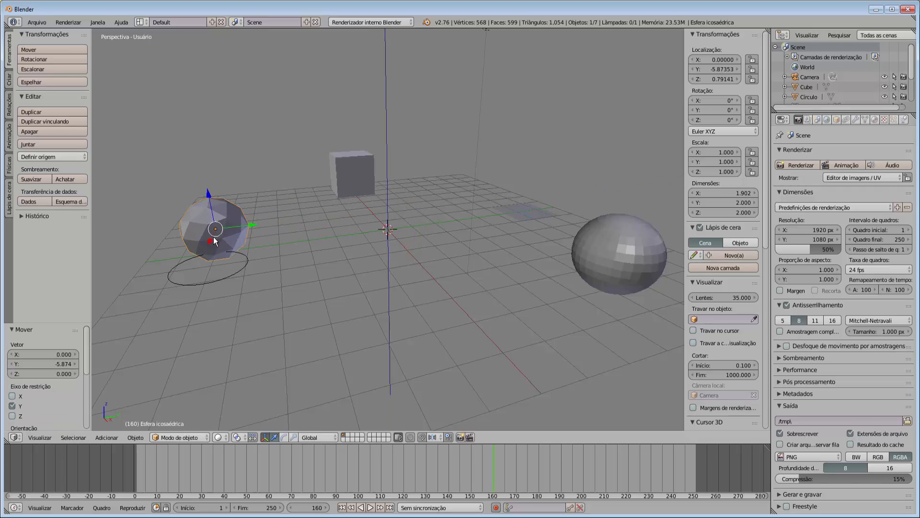
left_click_drag(211, 240, 231, 196)
Add a cylinder mesh at the 3D cursor and move it to about X -5.33, Y 6.10 and Z 1.07
key("shift+a")
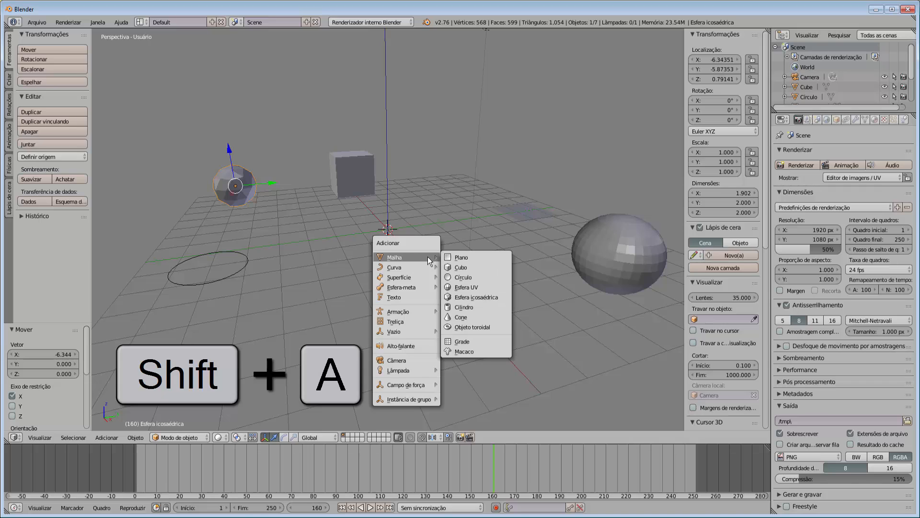
left_click(474, 306)
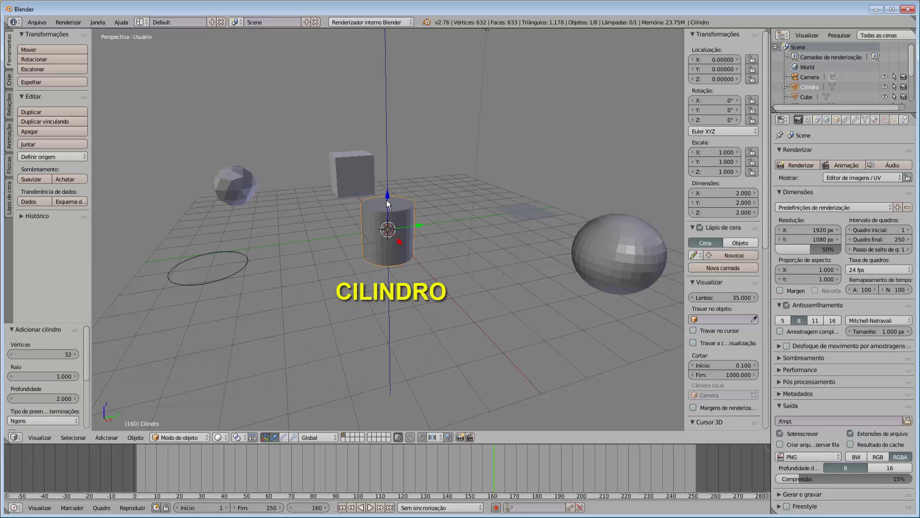
left_click_drag(388, 204, 381, 169)
left_click_drag(420, 200, 479, 173)
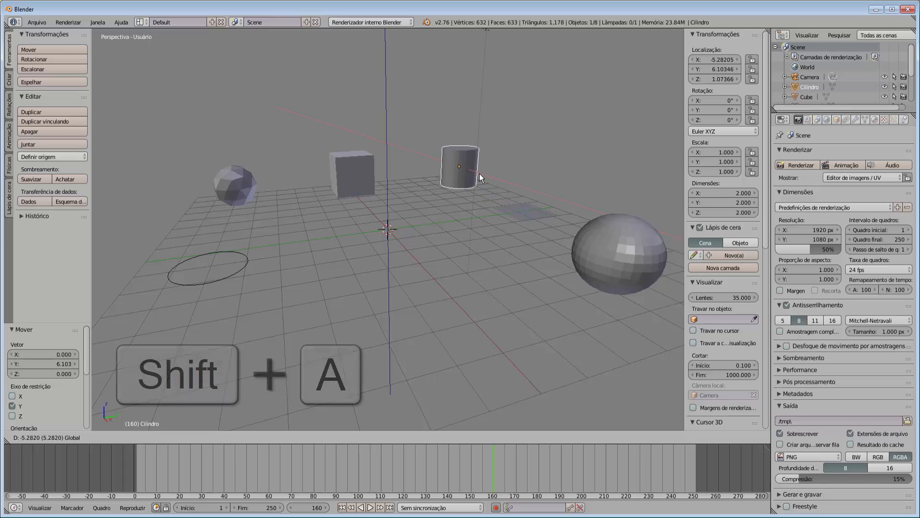
Add a cone mesh at the 3D cursor and move it to about X 4.80 and Z 1.05
key("shift+a")
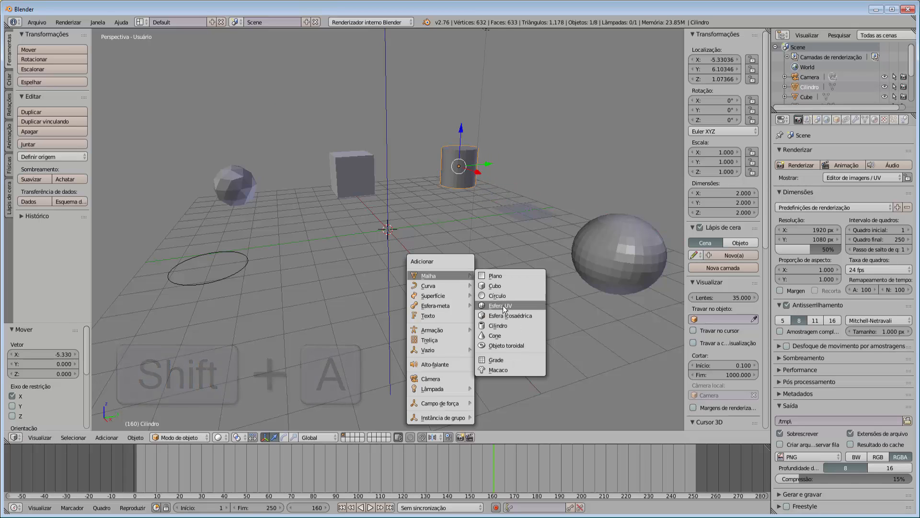
left_click(496, 335)
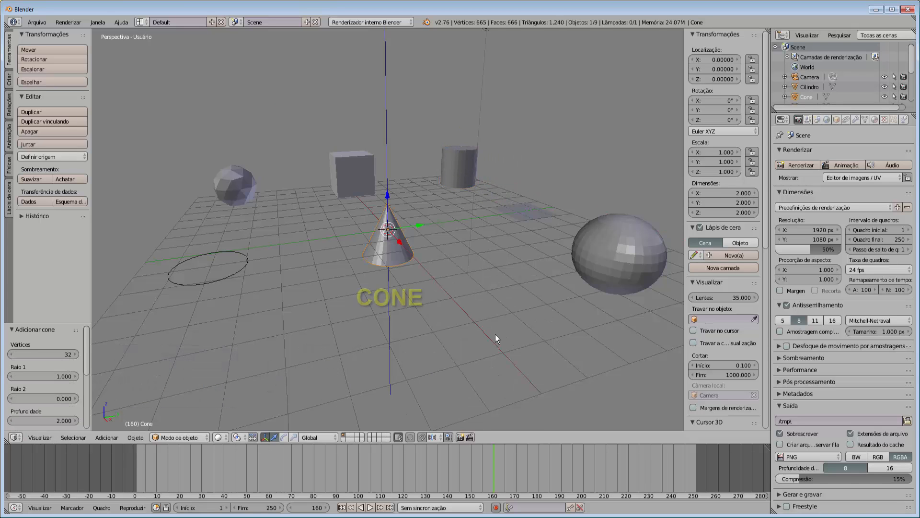
left_click_drag(389, 196, 391, 170)
left_click_drag(400, 212, 452, 277)
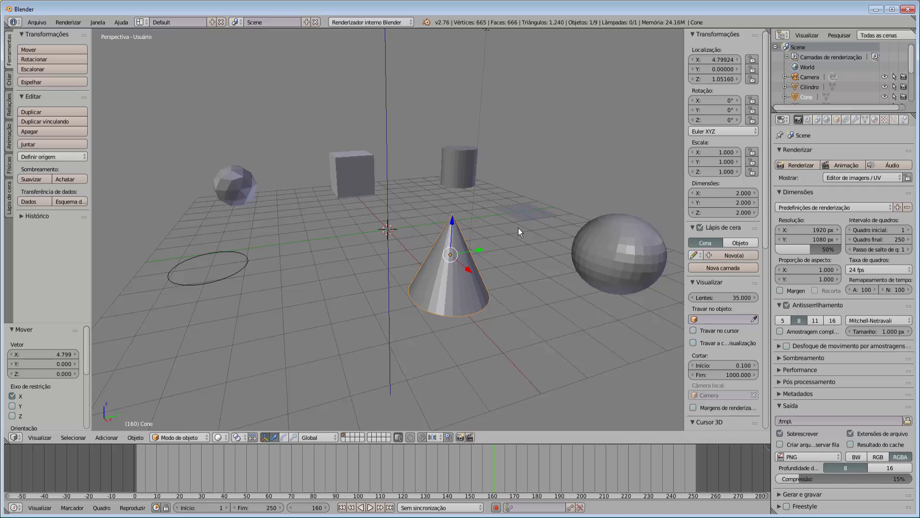
Add a torus mesh at the 3D cursor and move it to about X 5.01, Y -5.98 and Z 0.23
key("shift+a")
mouse_move(519, 228)
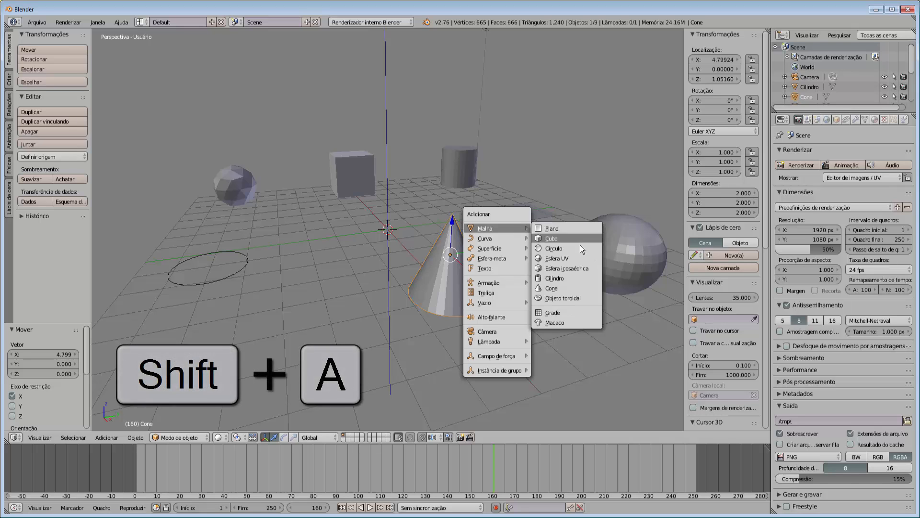
left_click(577, 297)
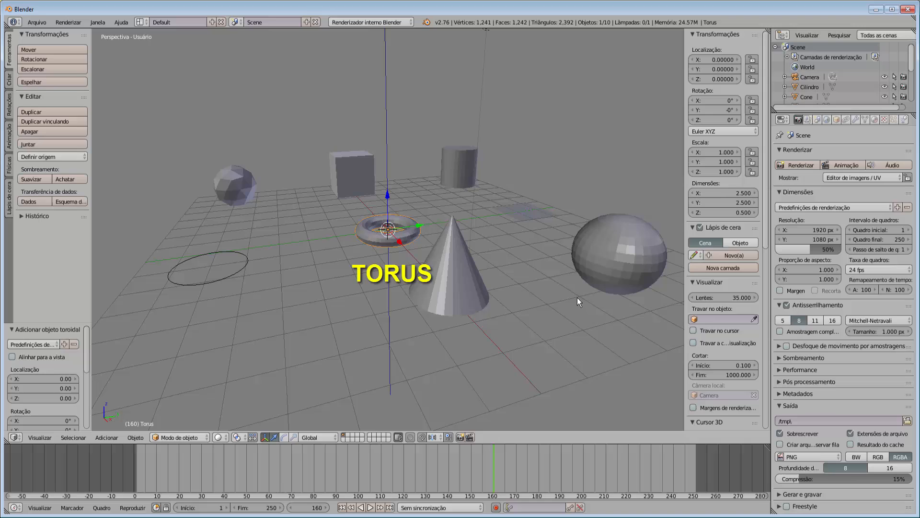
left_click_drag(387, 197, 388, 192)
left_click(387, 191)
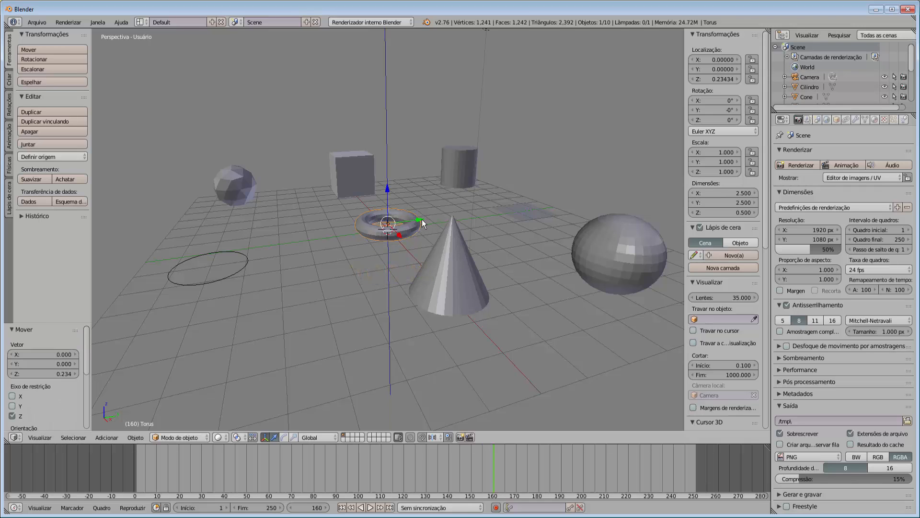
key("g")
key("y")
left_click(244, 236)
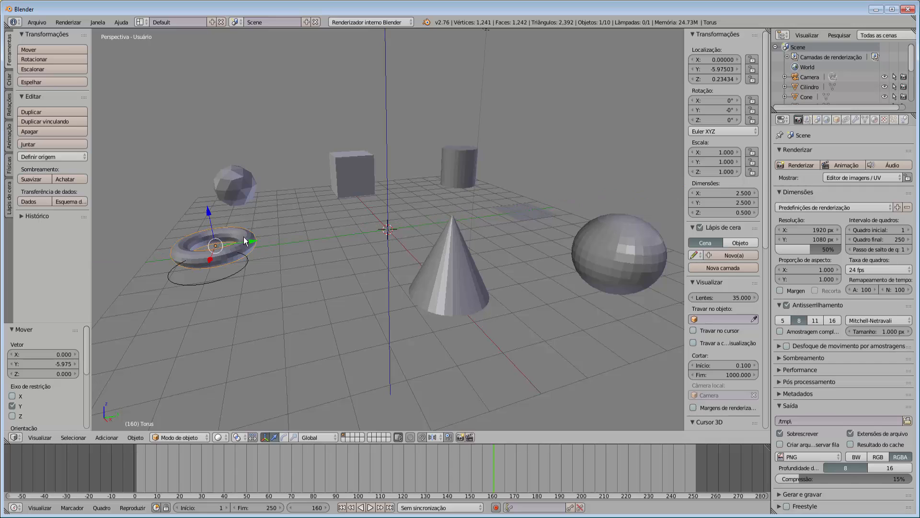
left_click_drag(210, 263, 185, 364)
Move the circle along the X axis to about X -0.21, between the torus and the icosphere
scroll(390, 365, "down", 5)
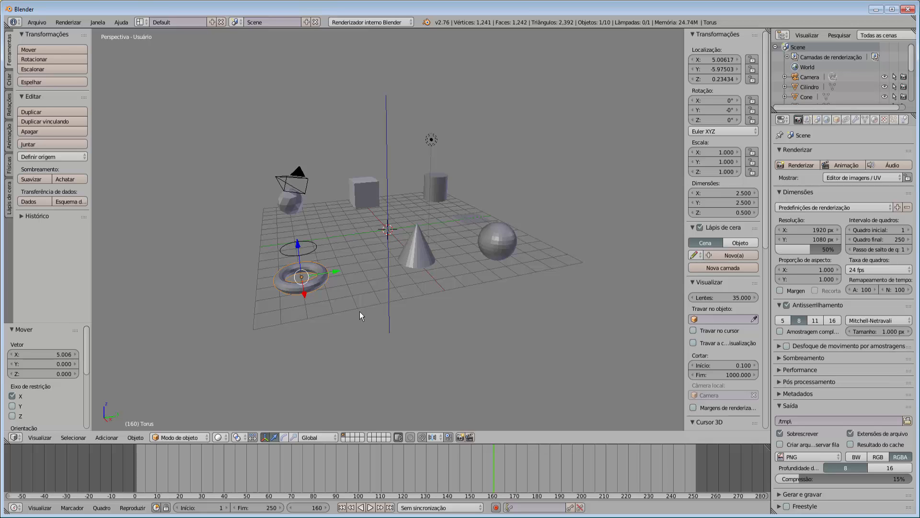
middle_click_drag(360, 312, 413, 332)
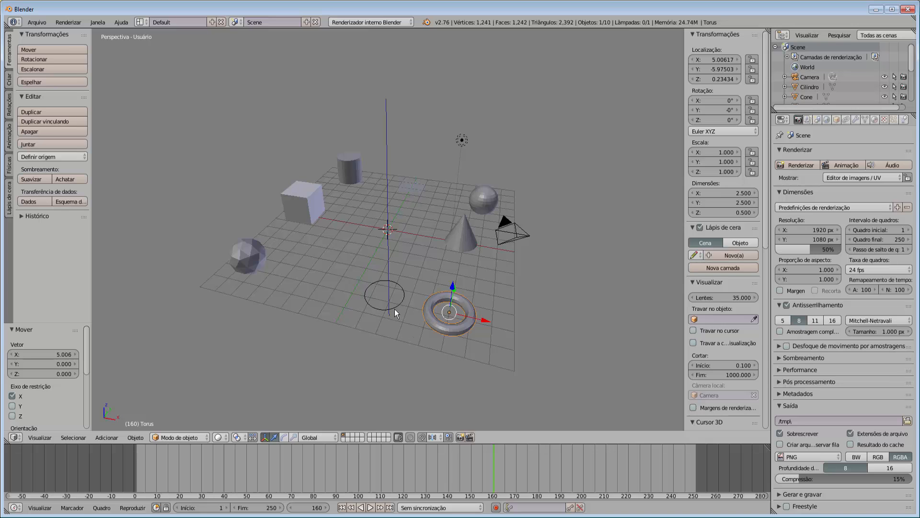
right_click(399, 284)
key("g")
key("x")
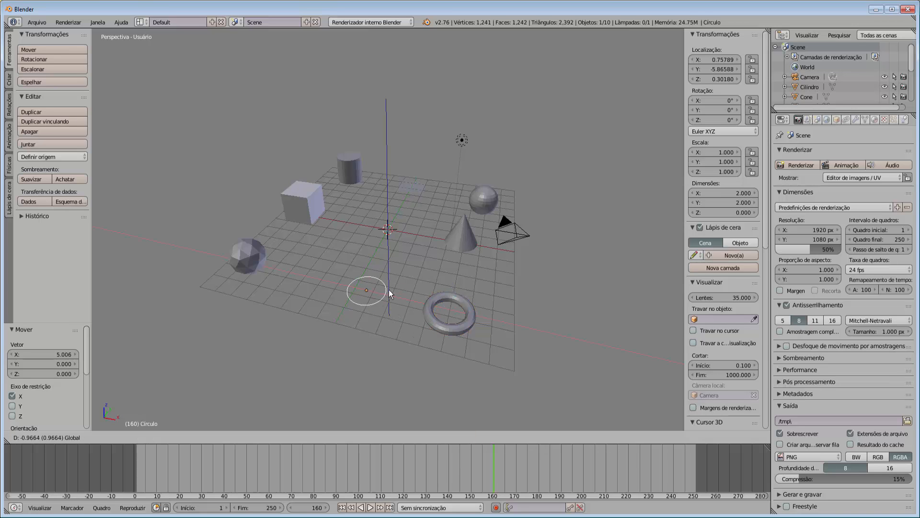
left_click(381, 287)
middle_click_drag(556, 290, 471, 281)
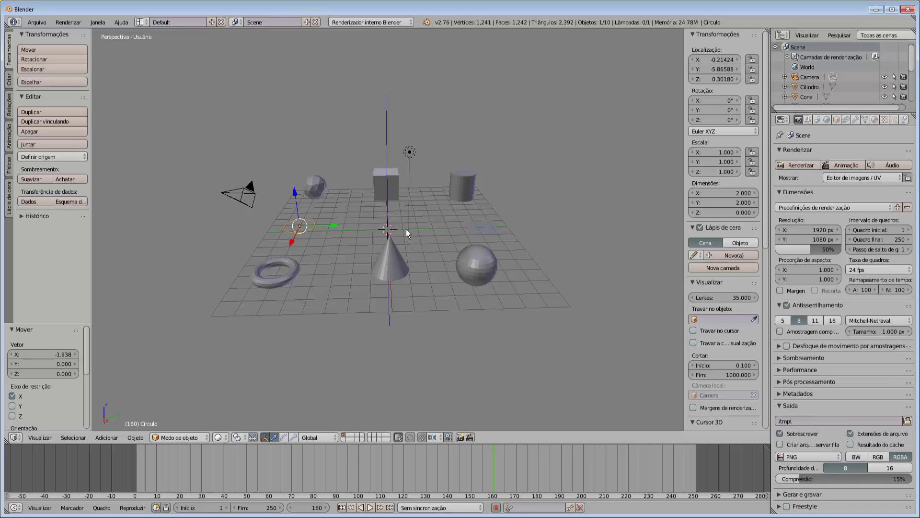
Add a grid mesh at the 3D cursor with the default 10 by 10 subdivisions
key("shift+a")
mouse_move(406, 229)
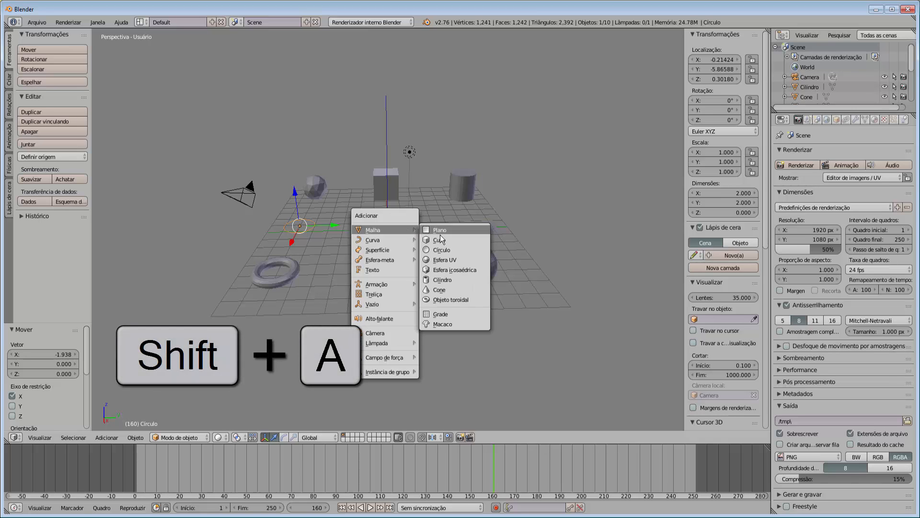
left_click(457, 313)
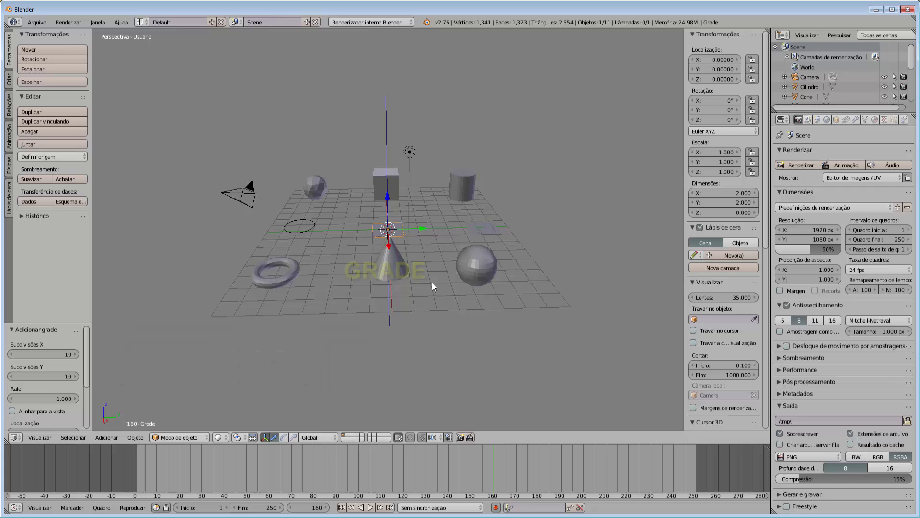
Examine the grid mesh's subdivisions in Edit Mode, and return to Object Mode
scroll(474, 229, "up", 4)
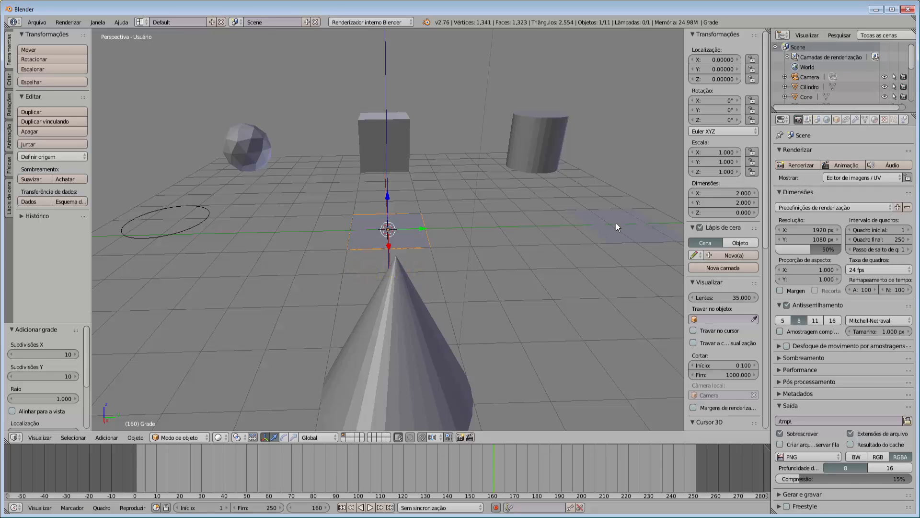
left_click(203, 438)
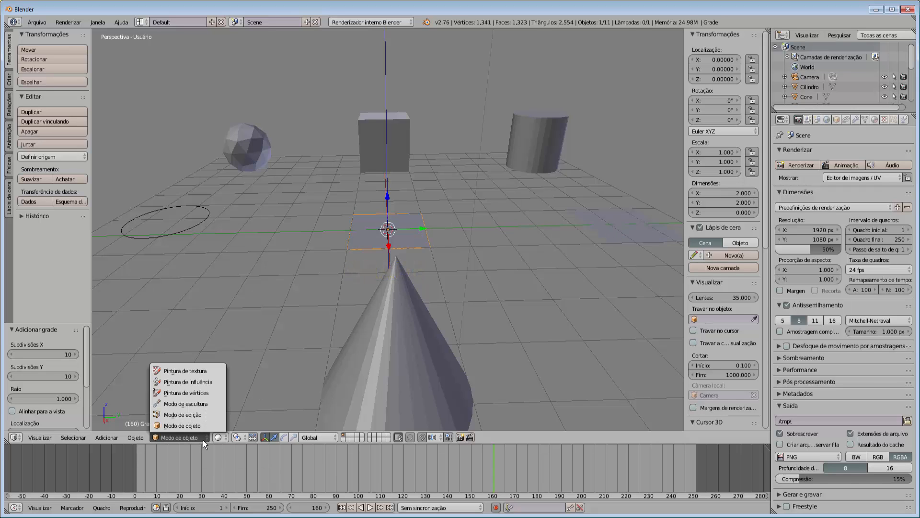
left_click(202, 416)
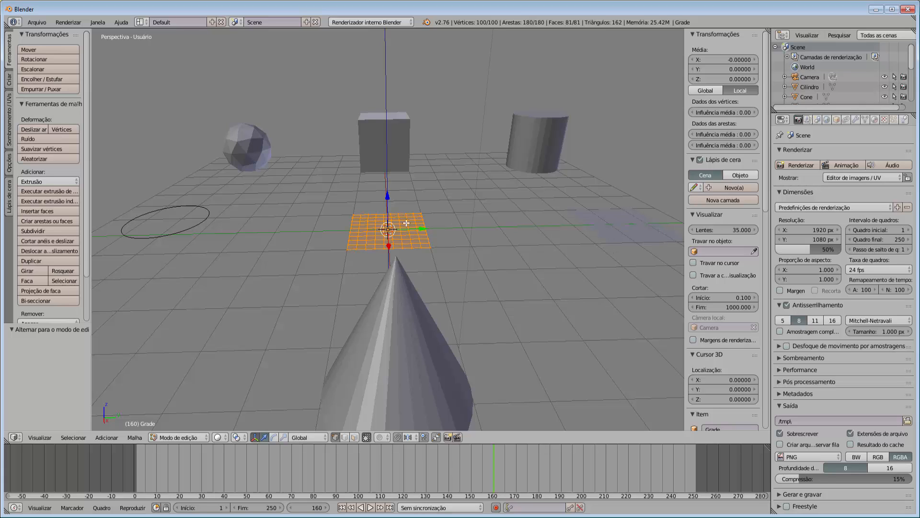
scroll(388, 224, "down", 3)
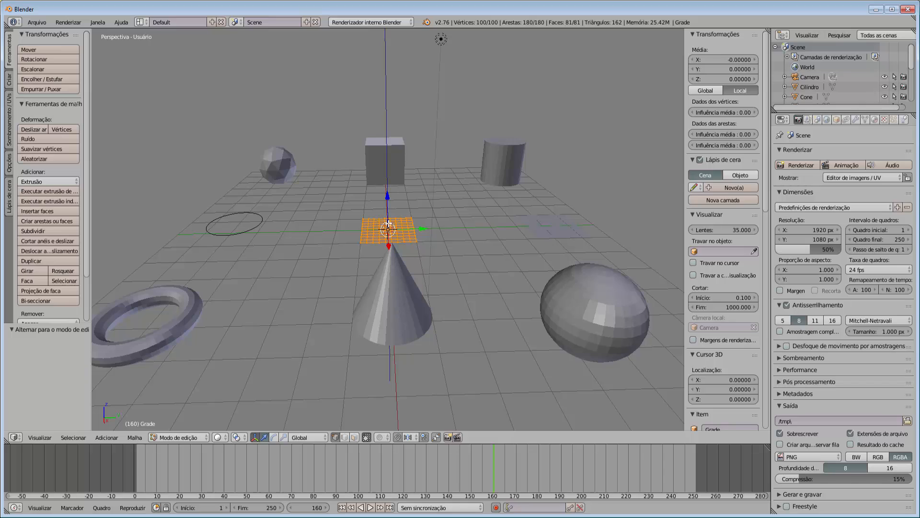
left_click(203, 436)
left_click(202, 427)
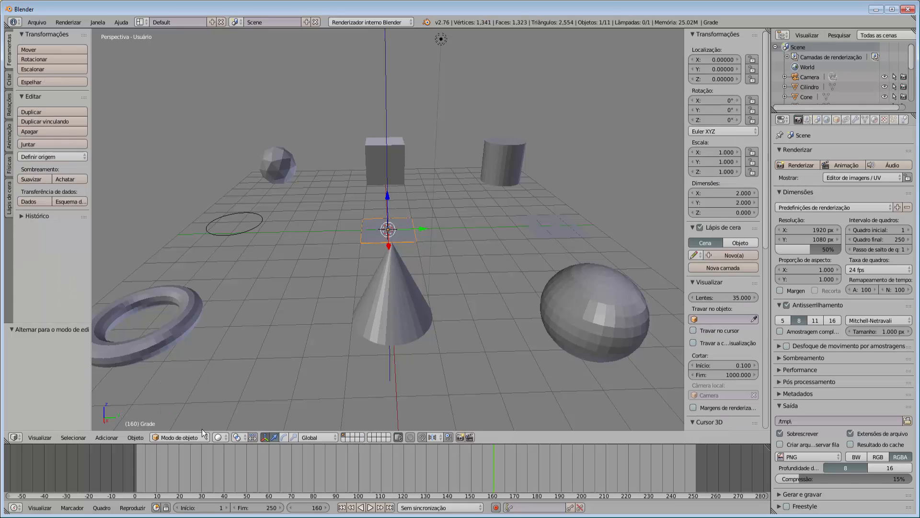
Add a monkey mesh at the 3D cursor and raise it along Z to about 2.97
key("shift+a")
mouse_move(484, 238)
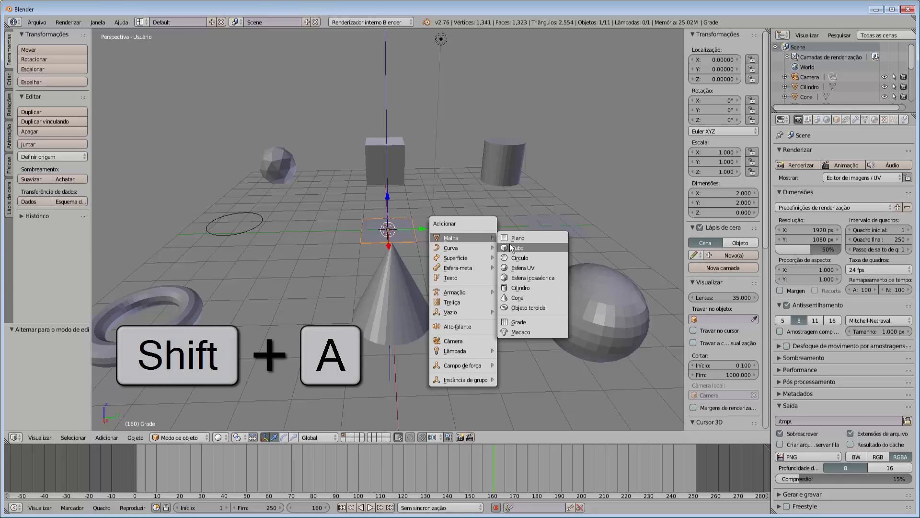
left_click(518, 331)
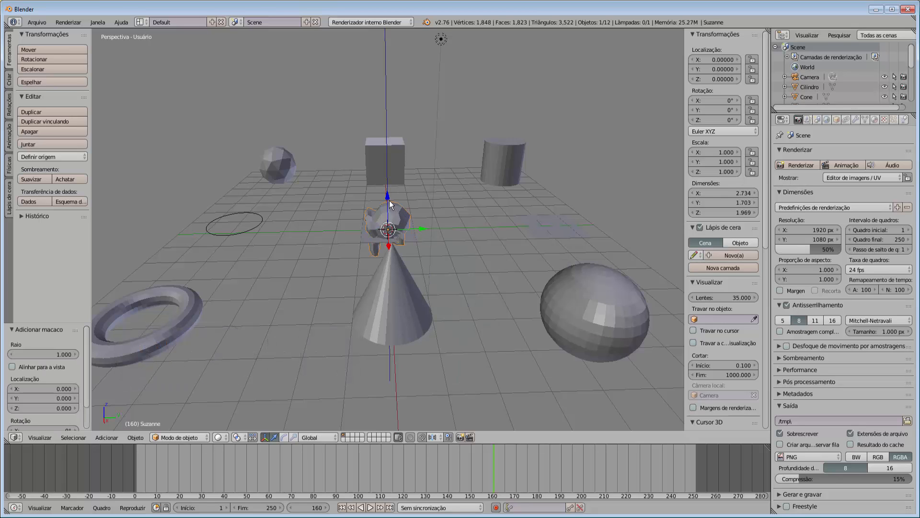
left_click_drag(389, 204, 404, 115)
middle_click_drag(404, 130, 343, 177)
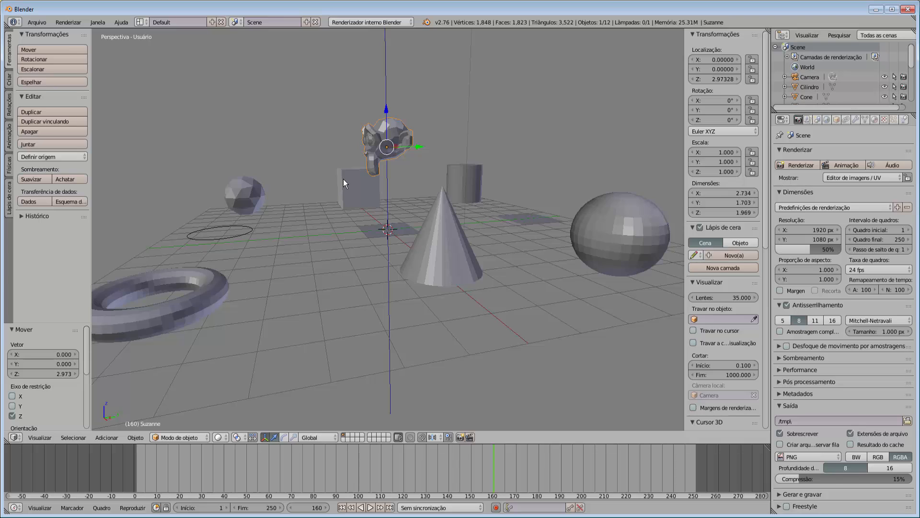
scroll(343, 180, "down", 4)
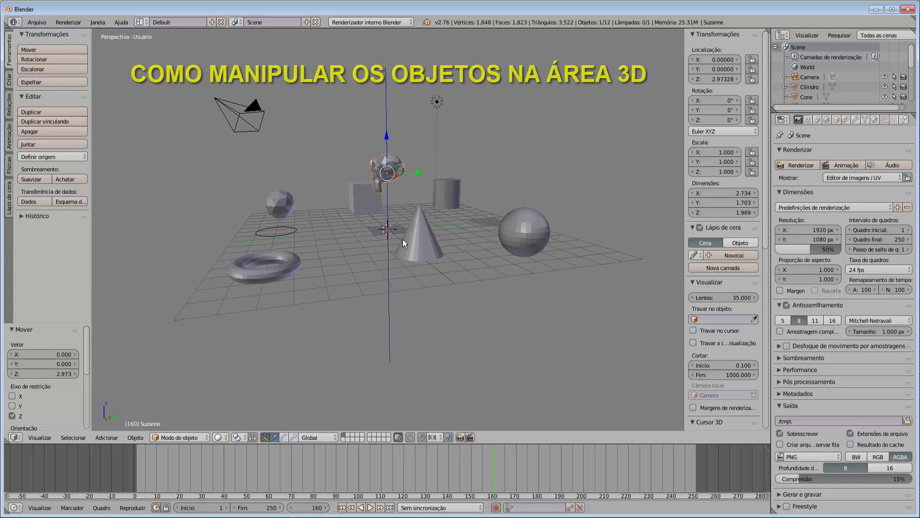
Select the cone, UV sphere, cylinder, icosphere, torus and circle one after another
right_click(418, 237)
right_click(513, 228)
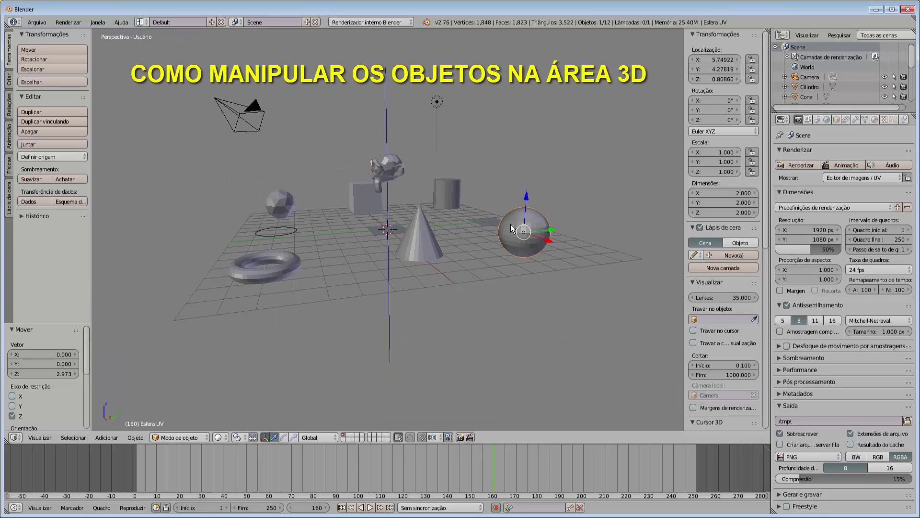
right_click(459, 192)
right_click(284, 200)
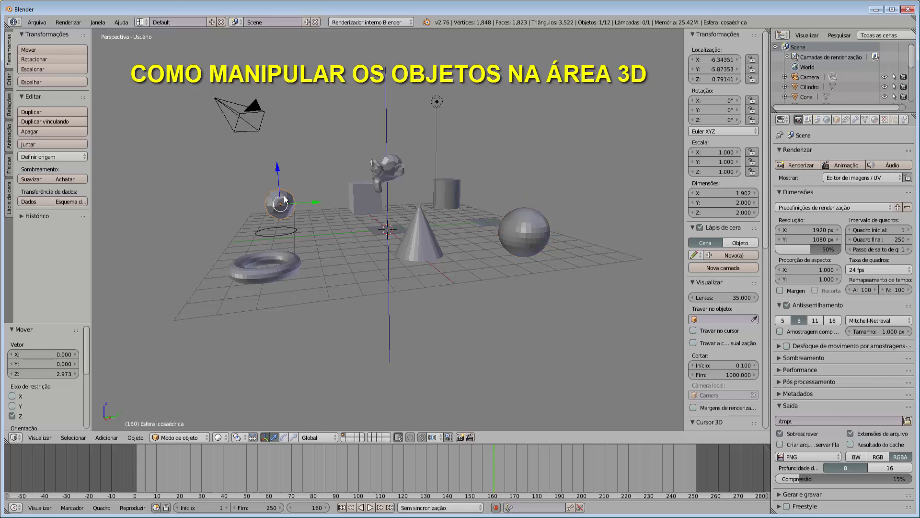
right_click(265, 270)
right_click(284, 233)
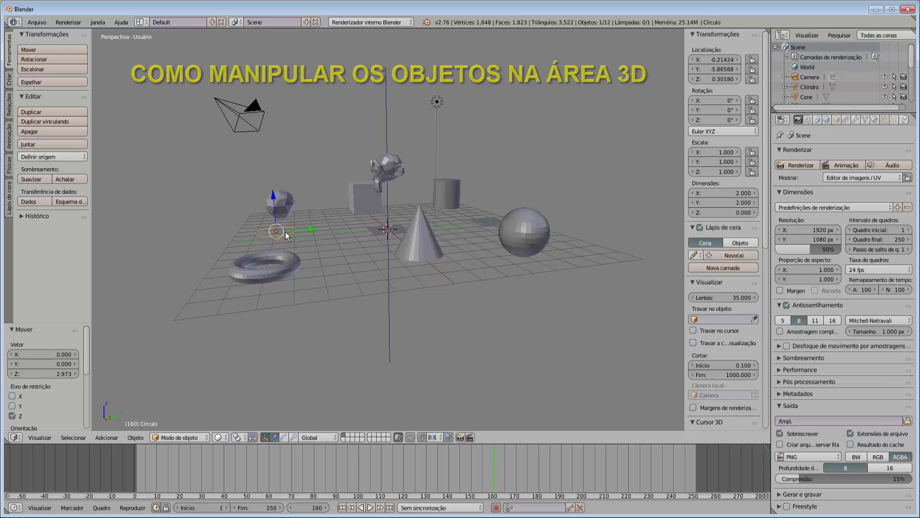
Move the UV sphere to about Y 3.93 and Z 0.93, and shift it about 0.015 along X
right_click(536, 235)
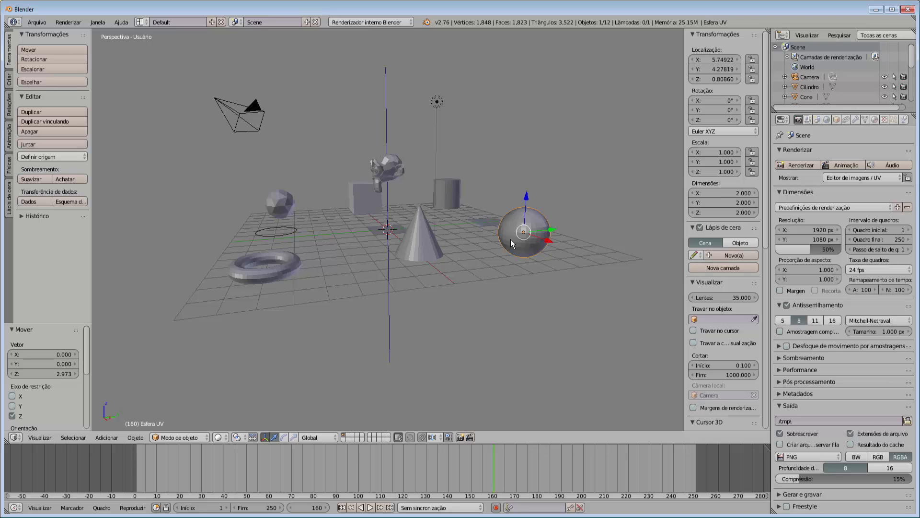
key("g")
key("y")
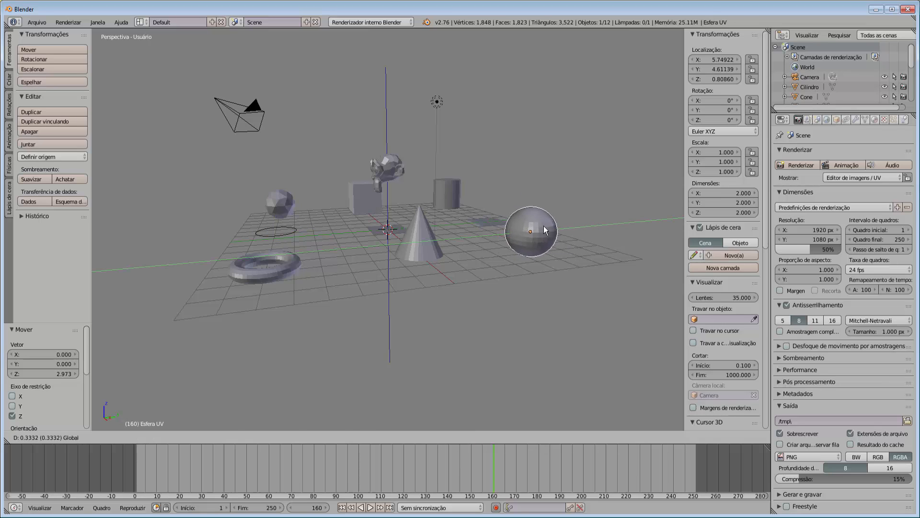
left_click(589, 222)
key("g")
key("z")
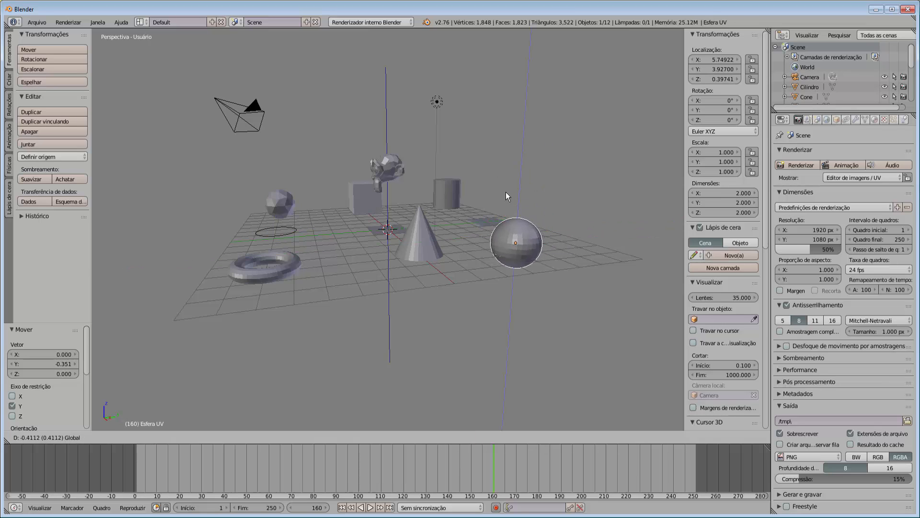
left_click(520, 225)
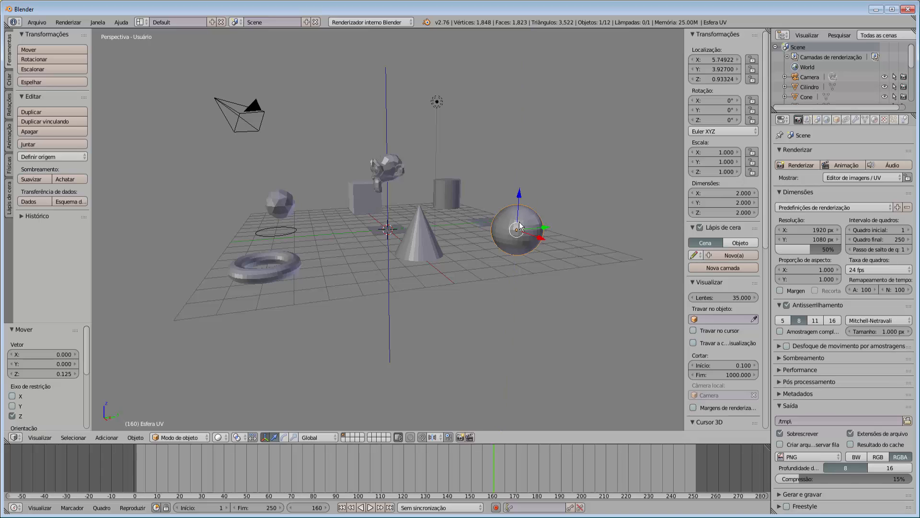
key("g")
key("x")
left_click(542, 245)
Select the cone and try rotating, scaling and moving it freely, cancelling each transform
right_click(421, 237)
key("r")
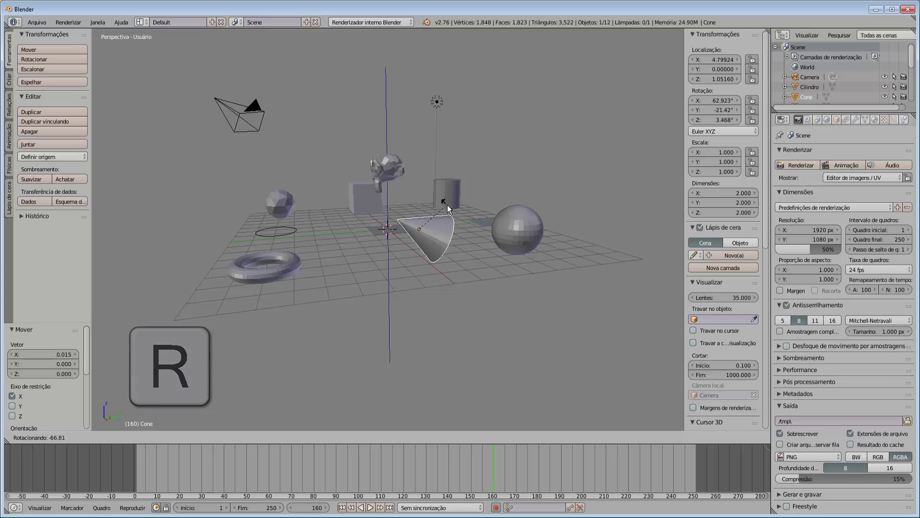
key("s")
right_click(459, 235)
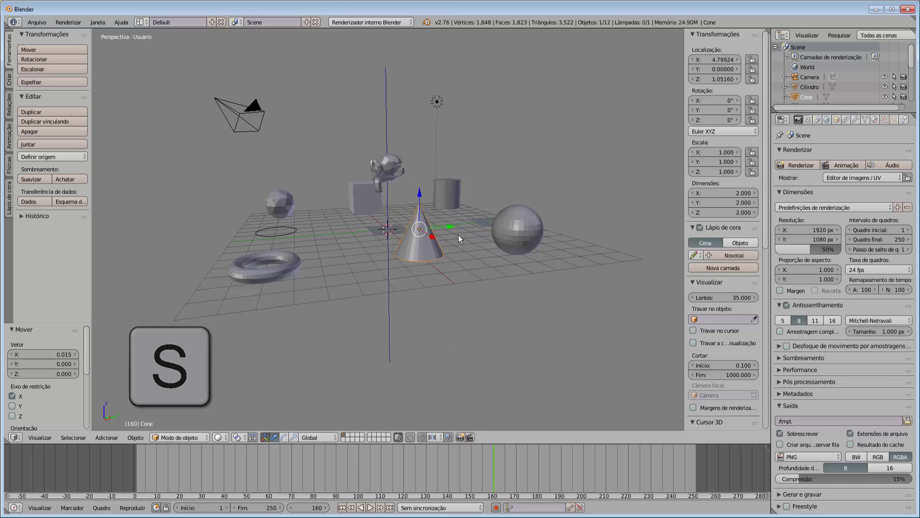
key("g")
right_click(452, 215)
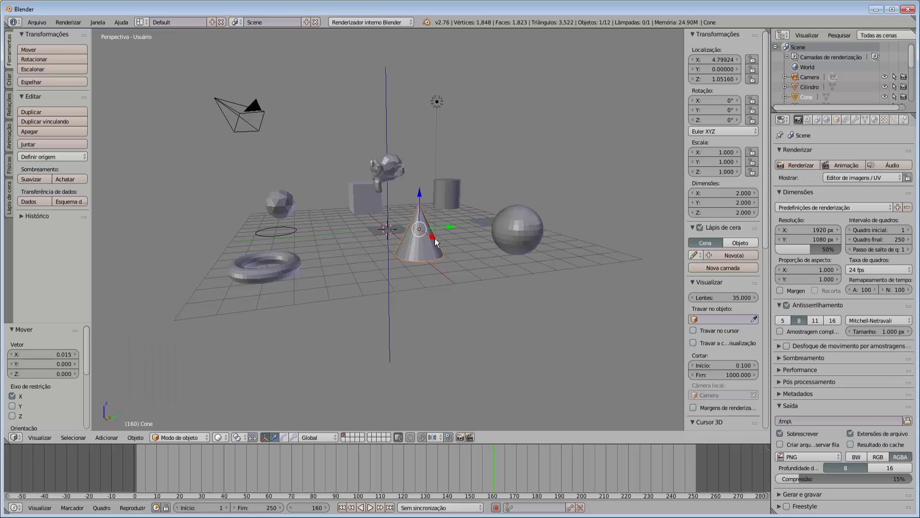
Use the manipulators to move the cone along X to about 5.09 and rotate it about 6.6° around Y
mouse_move(436, 242)
left_mouse_down()
mouse_move(458, 240)
mouse_move(438, 243)
left_mouse_up()
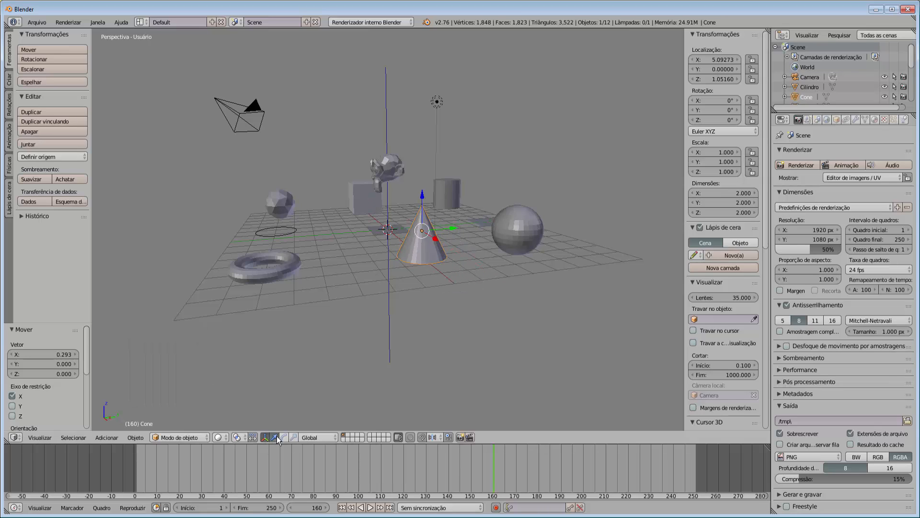
left_click(276, 437)
left_click_drag(430, 202, 435, 222)
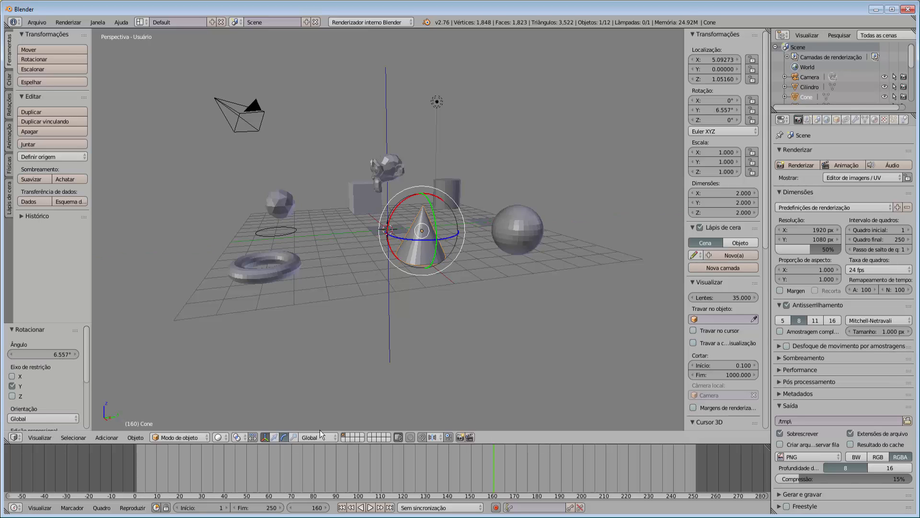
Scale the cone along Y to about 1.04 and change its location values to about X 4.46, Y -0.25 and Z 0.85
left_click(293, 437)
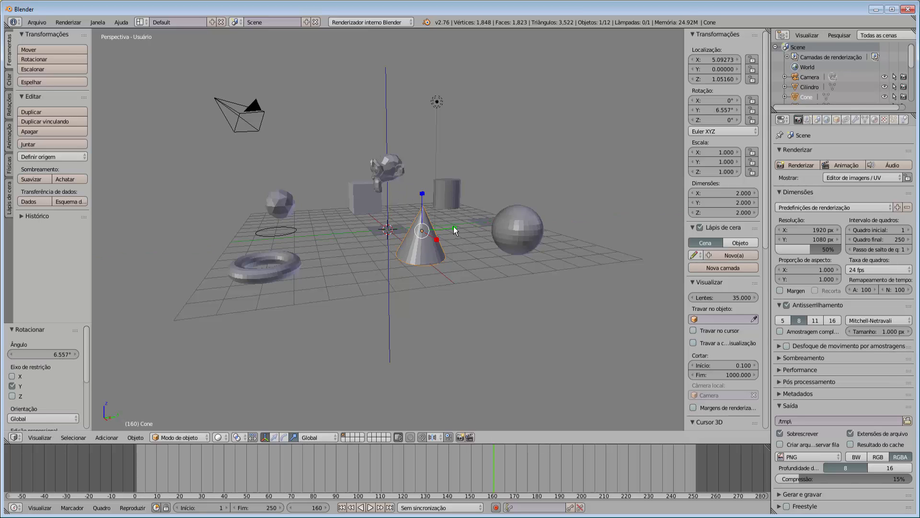
mouse_move(453, 226)
left_mouse_down()
mouse_move(480, 220)
mouse_move(455, 225)
left_mouse_up()
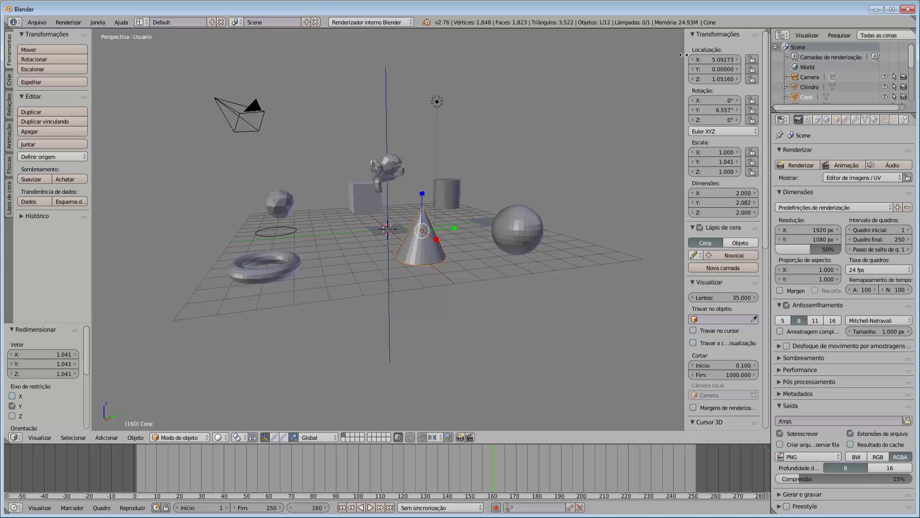
left_click_drag(717, 60, 713, 79)
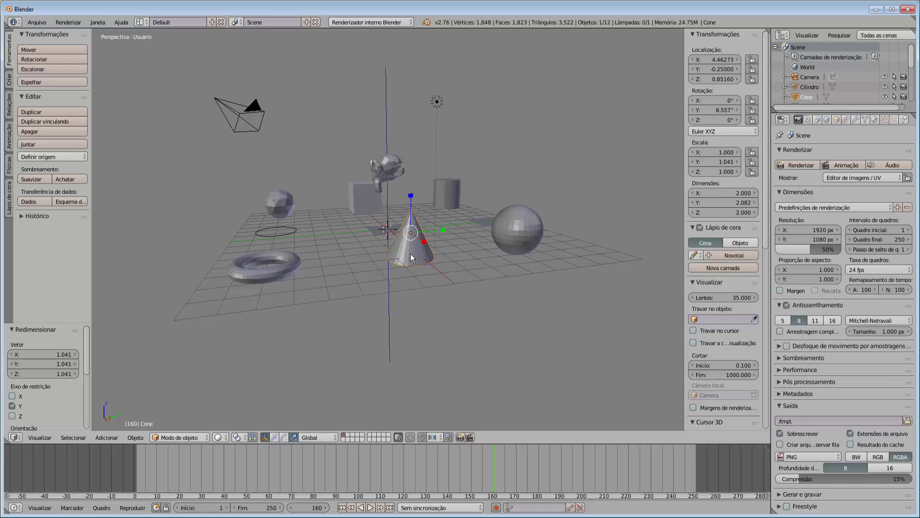
Switch back to the translate manipulator and select the monkey, icosphere and torus together, with the torus active
left_click(274, 437)
middle_click_drag(316, 280, 385, 288)
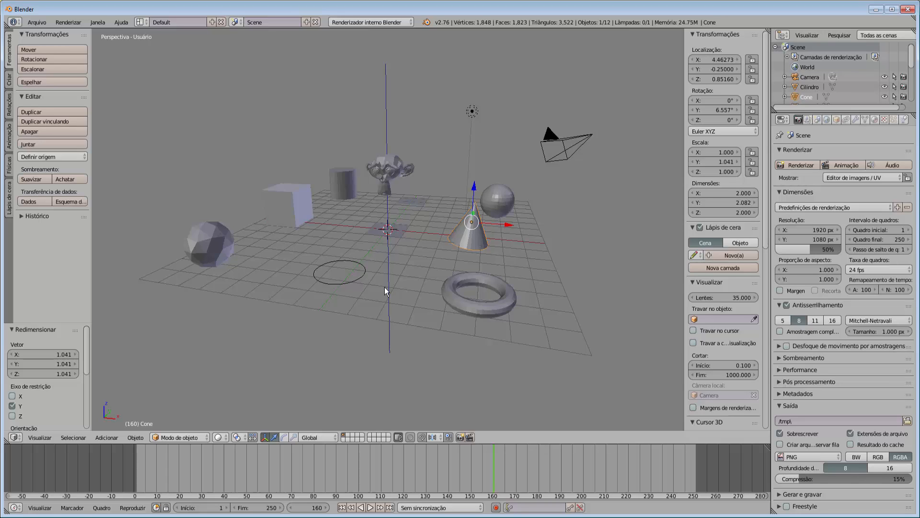
right_click(396, 160)
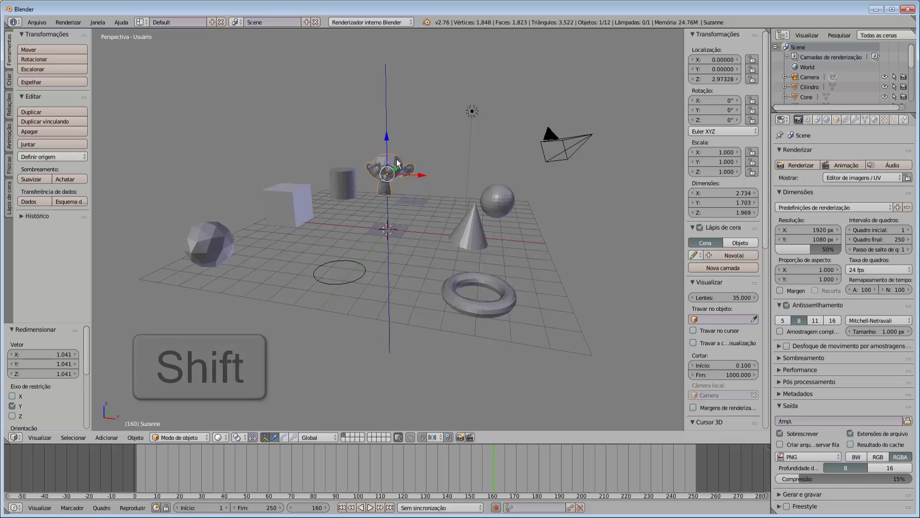
right_click(216, 246, "shift")
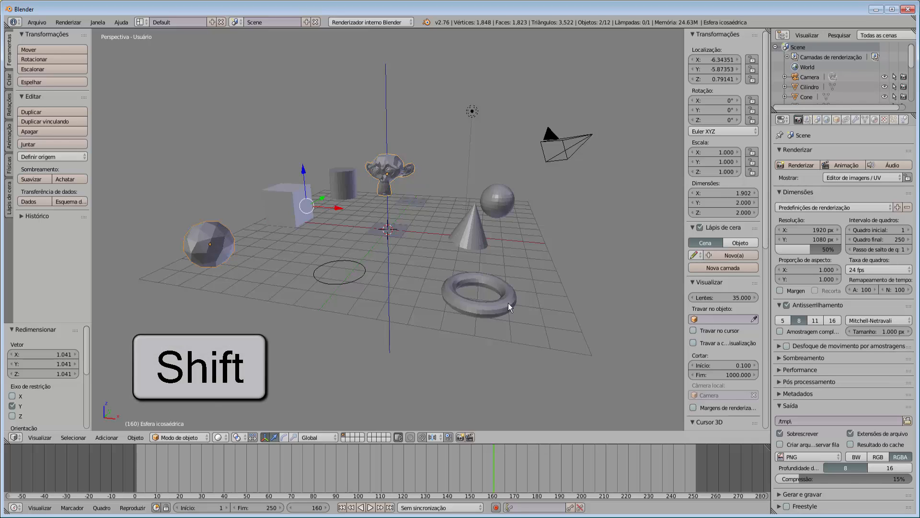
right_click(482, 304, "shift")
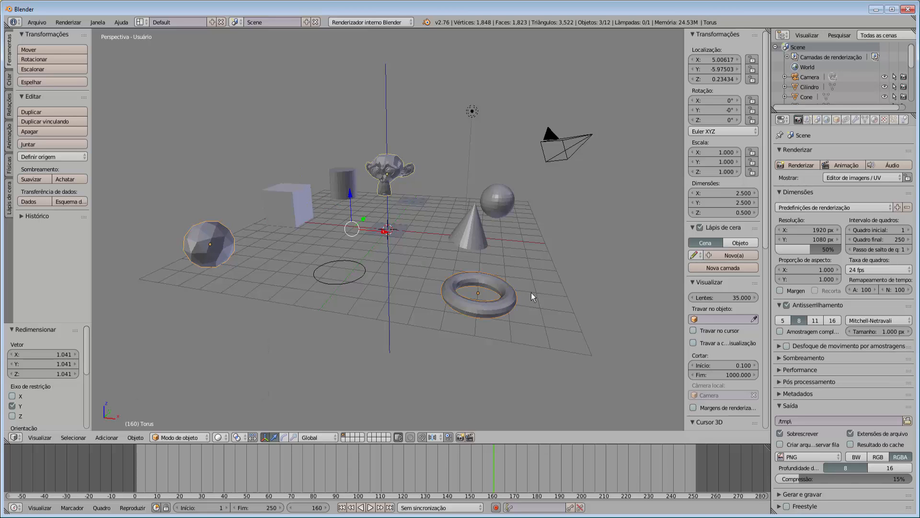
mouse_move(532, 292)
middle_mouse_down()
mouse_move(494, 299)
mouse_move(480, 280)
mouse_move(512, 269)
mouse_move(541, 292)
middle_mouse_up()
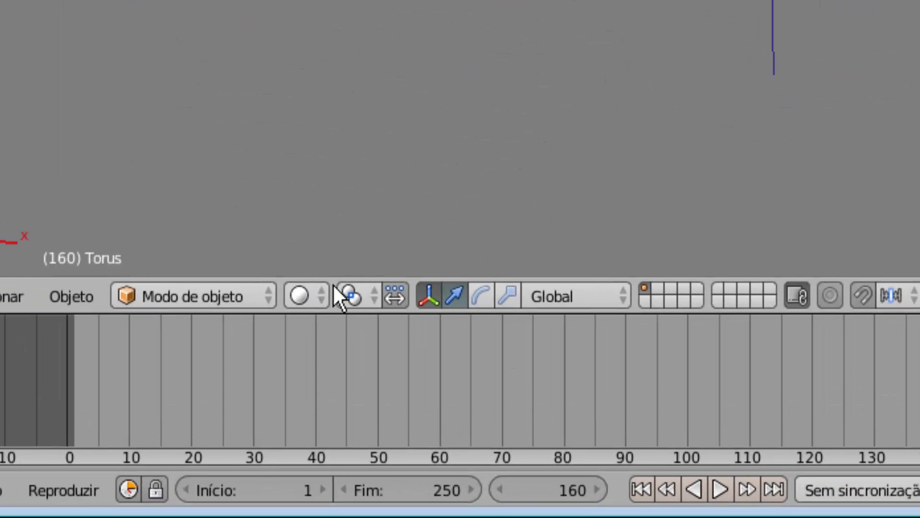
Move the selected monkey, icosphere and torus together along Z by about 0.033
left_click(378, 298)
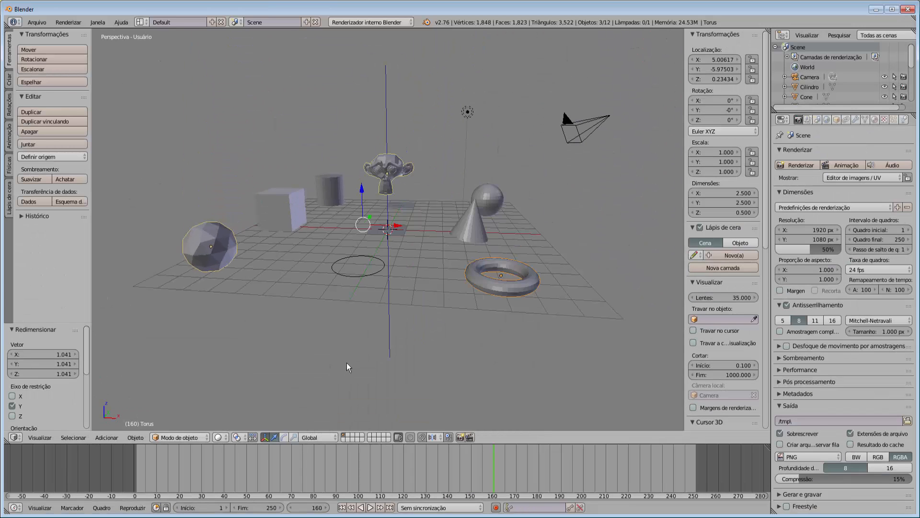
left_click(249, 439)
left_click_drag(363, 194, 363, 234)
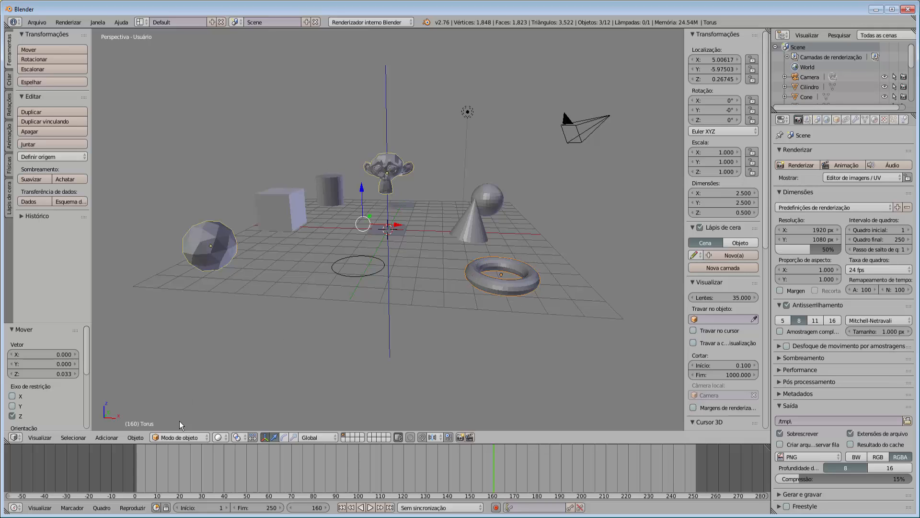
Enter Edit Mode on the torus
left_click(208, 438)
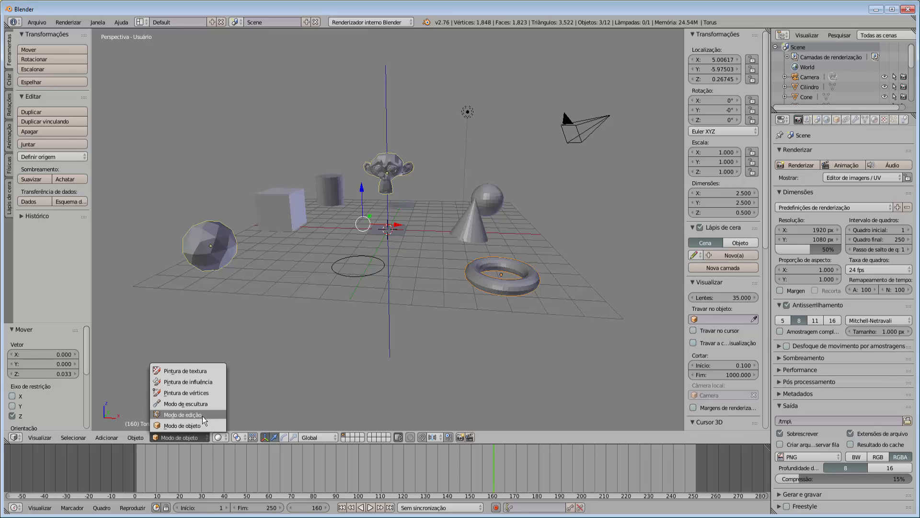
left_click(203, 416)
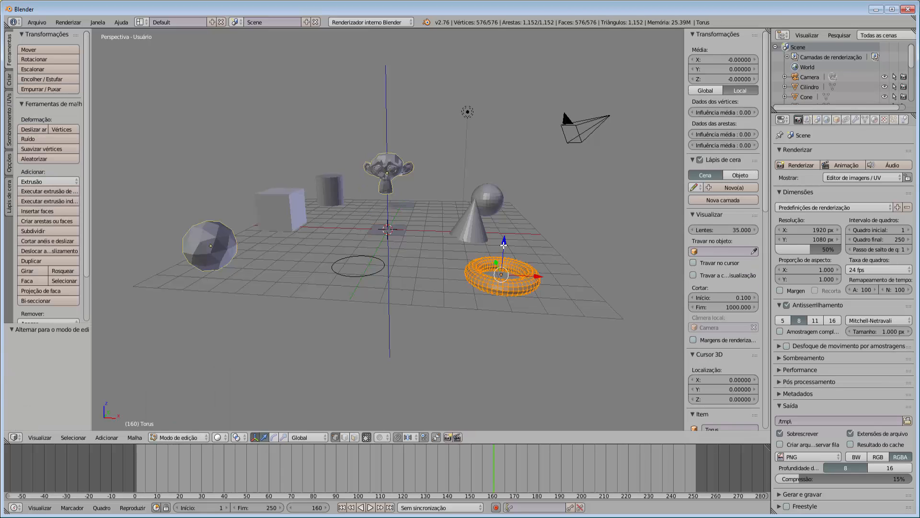
Move the torus mesh about 0.092 along Z and return to Object Mode
key("g")
key("z")
left_click_drag(510, 204, 521, 244)
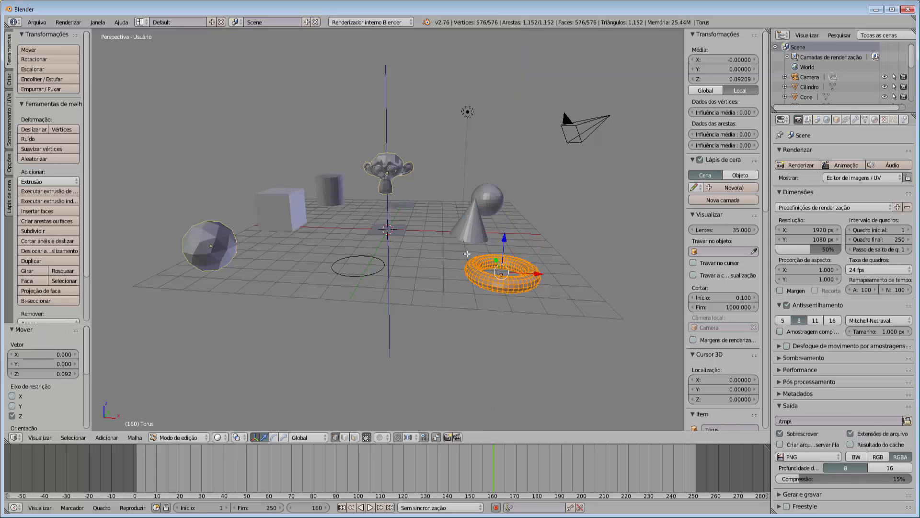
left_click(194, 441)
left_click(193, 436)
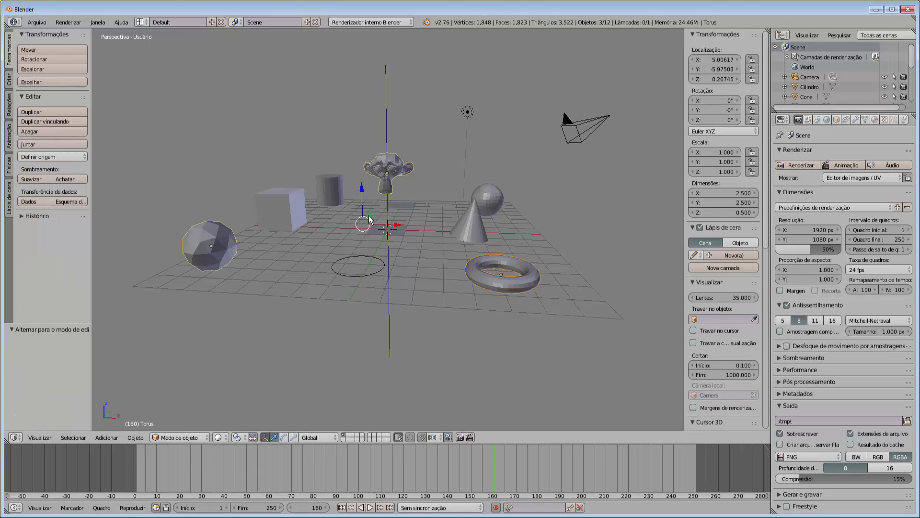
Move the selected monkey, icosphere and torus about 0.153 along Z and set the pivot point to the active element (Elemento ativo)
left_click_drag(362, 192, 388, 188)
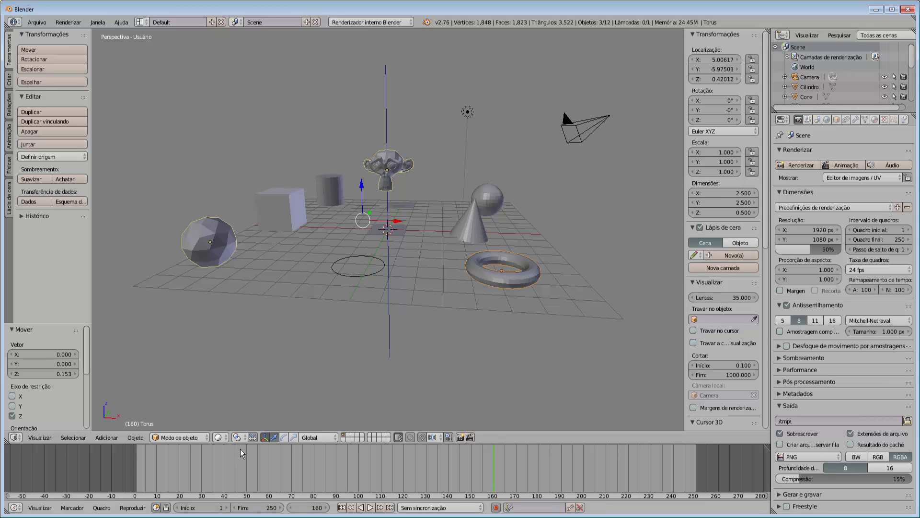
left_click(244, 437)
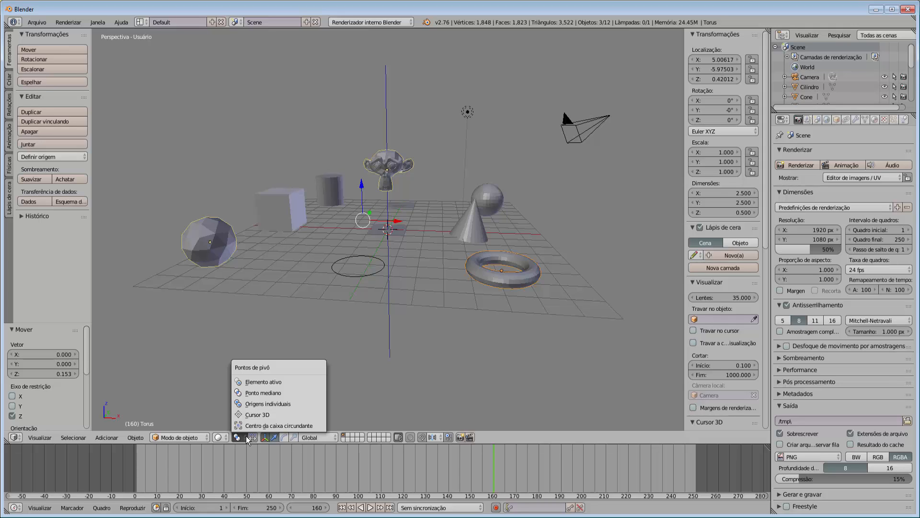
left_click(268, 381)
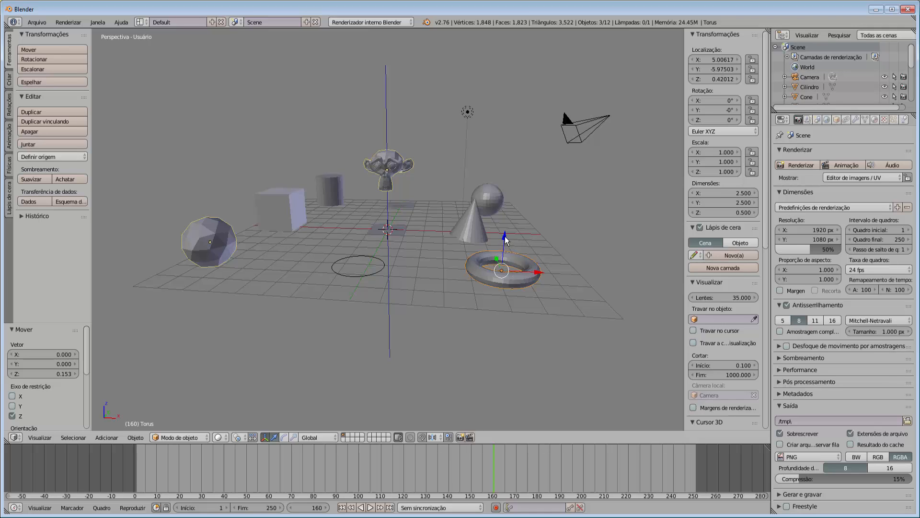
Move the three selected objects about -0.062 along Z and try rotating them around the active torus
mouse_move(505, 236)
left_mouse_down()
mouse_move(528, 161)
mouse_move(523, 240)
left_mouse_up()
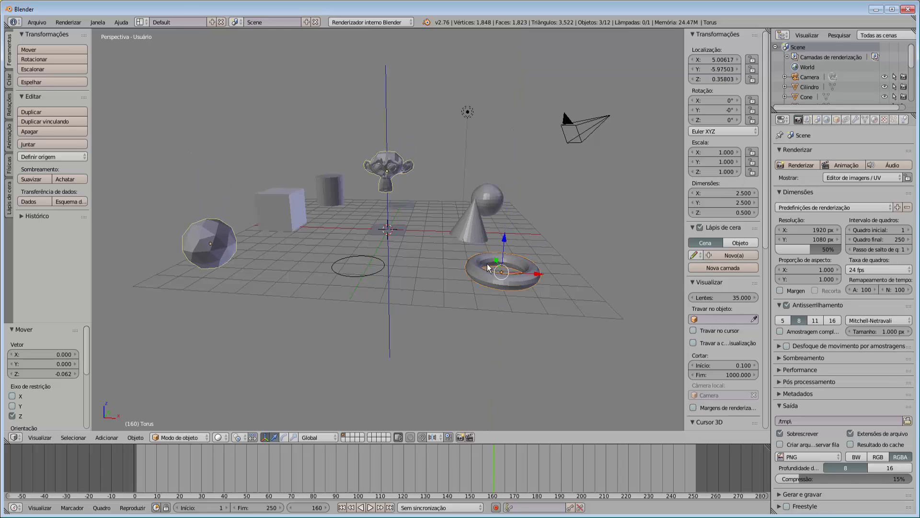
key("r")
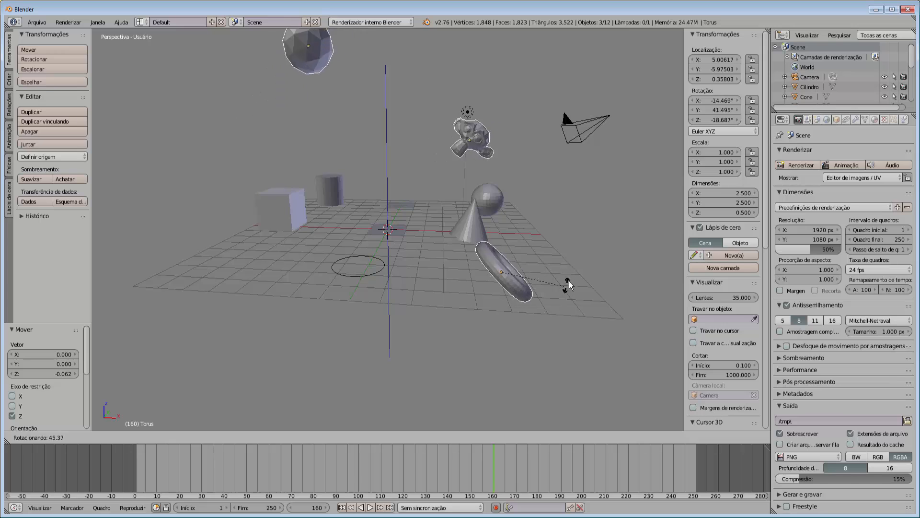
right_click(553, 226)
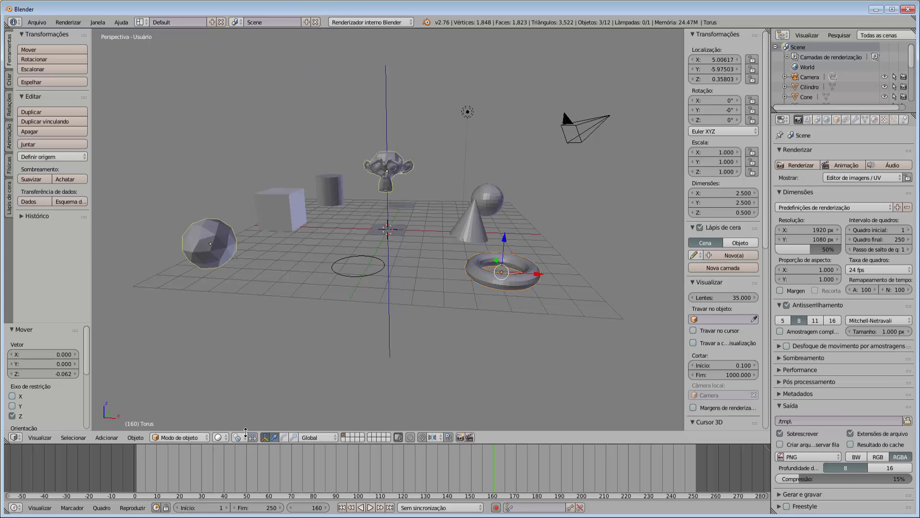
Set the pivot point to the median point (Ponto mediano) and try rotating the three selected objects around it
left_click(245, 438)
left_click(263, 392)
key("r")
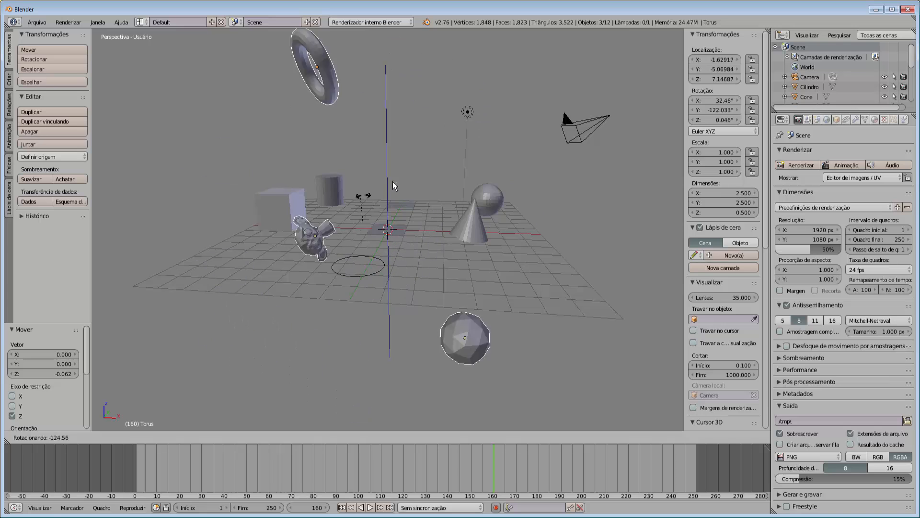
right_click(439, 168)
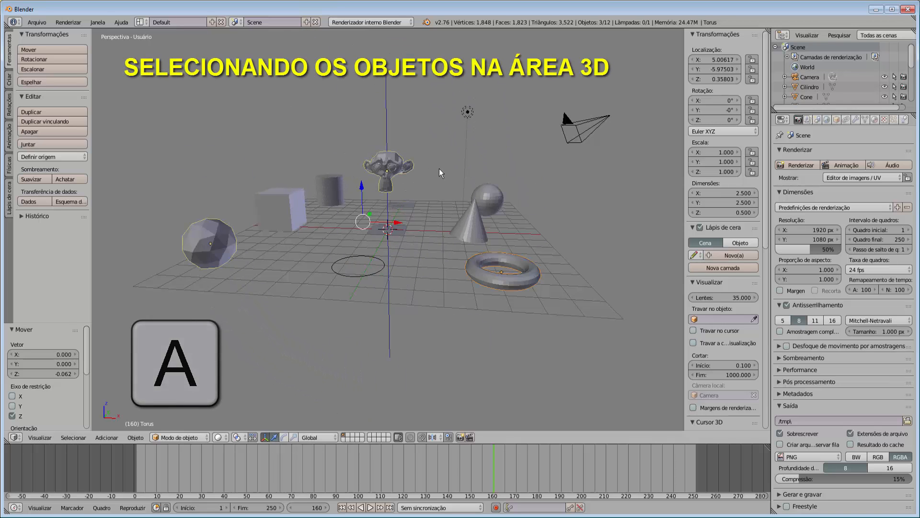
Deselect everything, select all objects and remove the lamp and the camera from the selection
key("a")
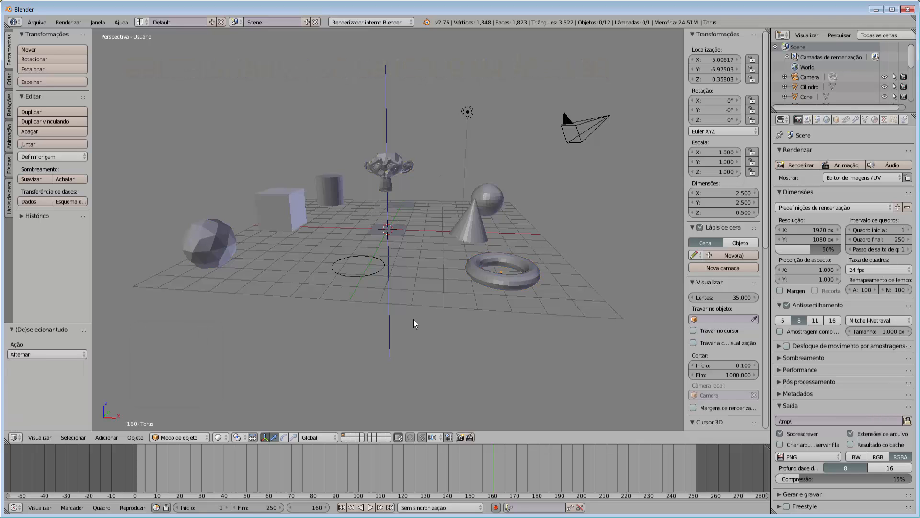
key("a")
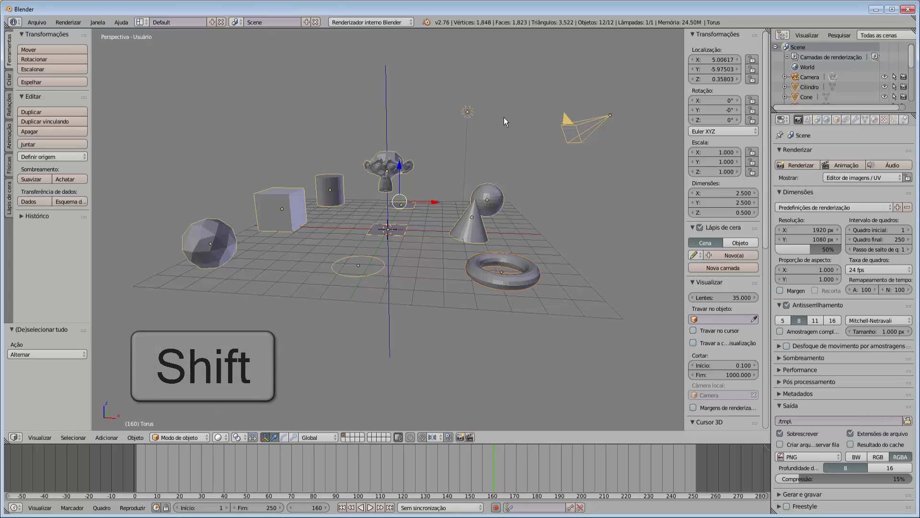
right_click(469, 114, "shift")
right_click(469, 114, "shift")
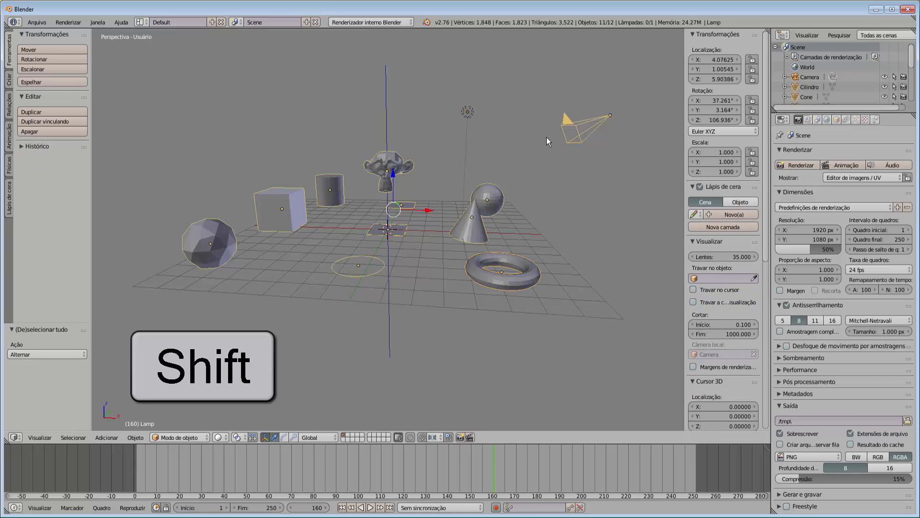
right_click(575, 124, "shift")
right_click(575, 123, "shift")
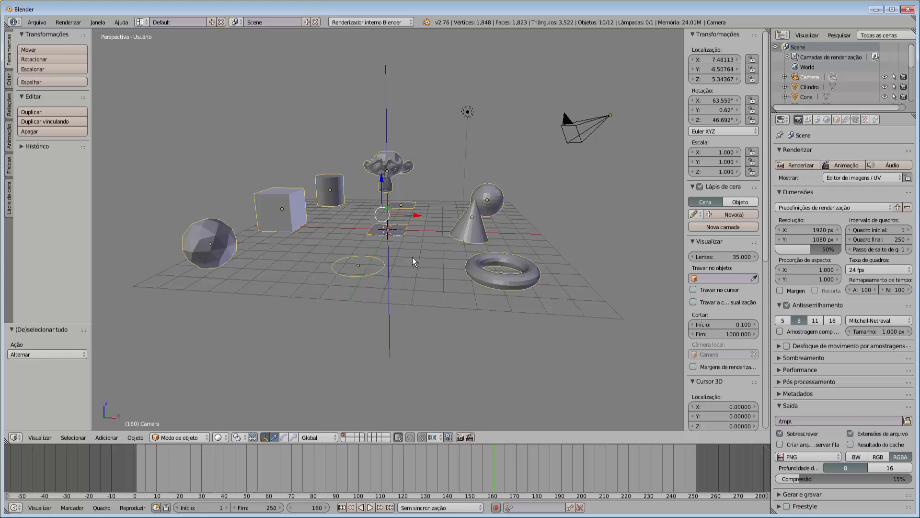
Select the cube, cylinder, monkey and UV sphere together, with the UV sphere active
right_click(286, 207)
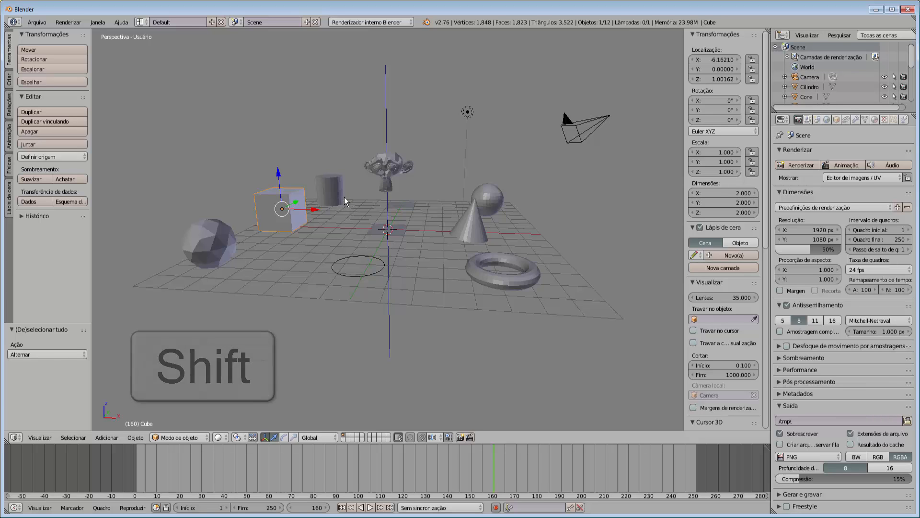
right_click(335, 187, "shift")
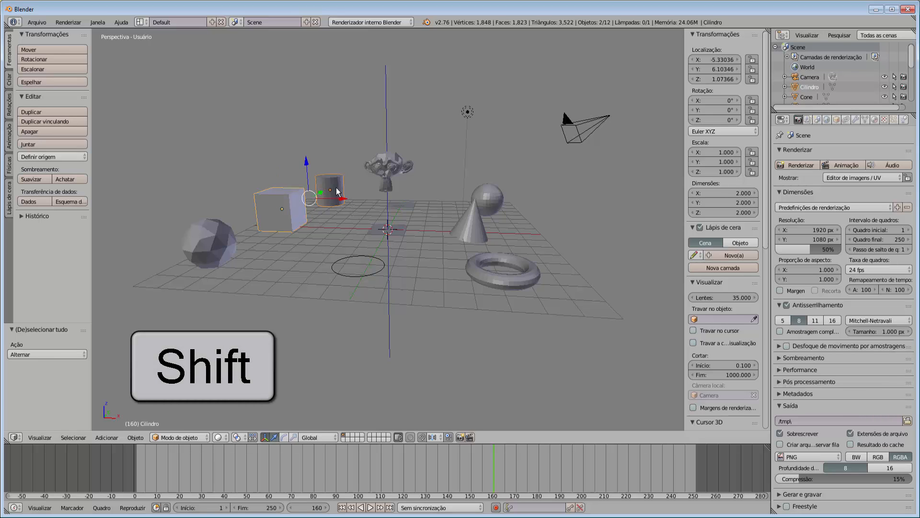
right_click(398, 167, "shift")
right_click(496, 196, "shift")
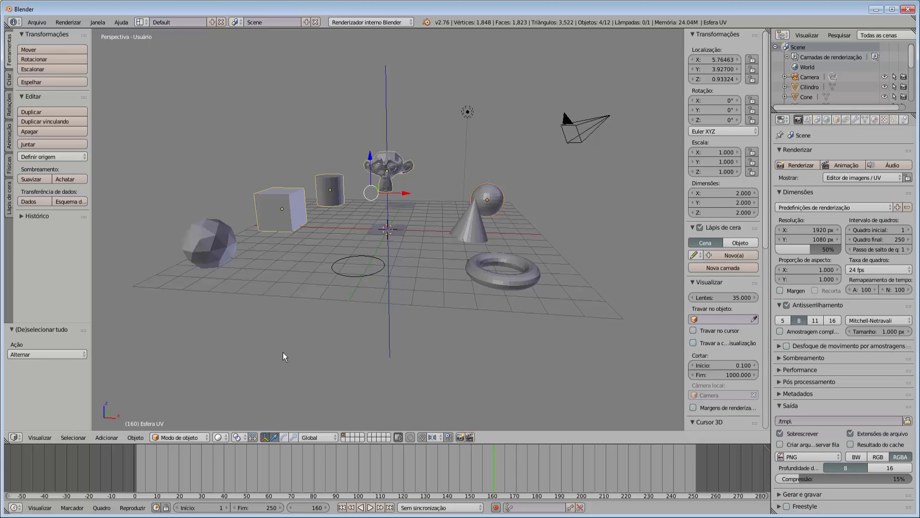
Clear the selection and box-select the icosphere and the cube
key("a")
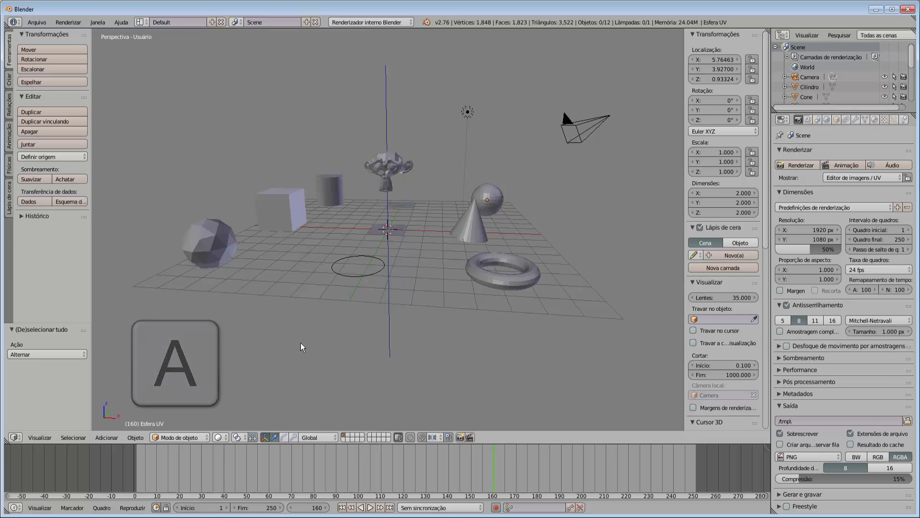
key("b")
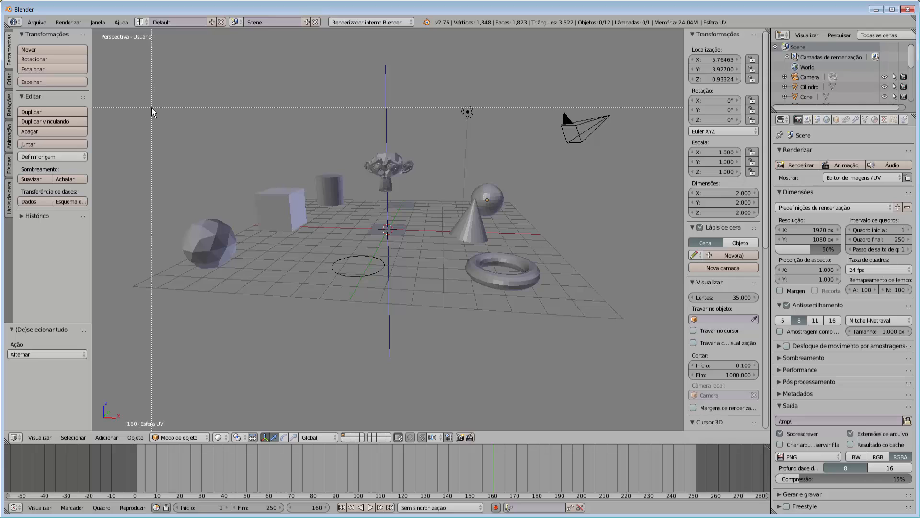
left_click_drag(152, 108, 312, 286)
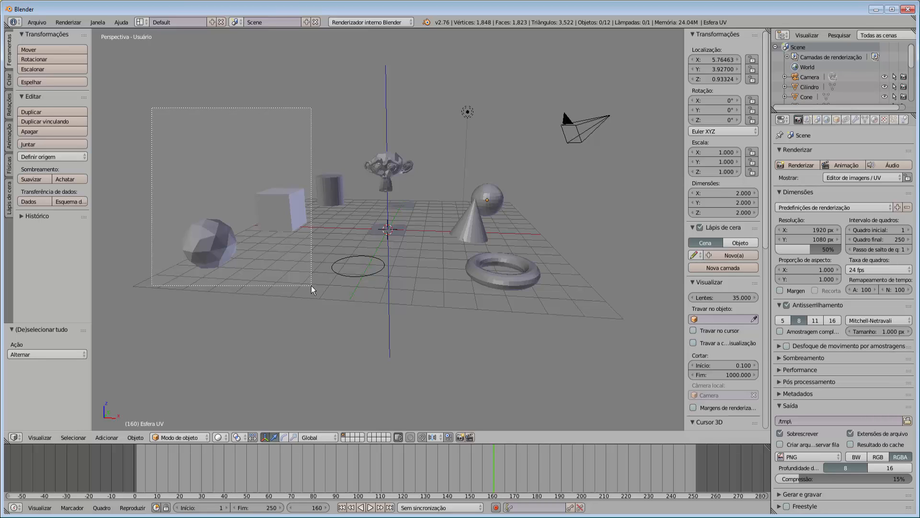
left_click_drag(311, 285, 312, 286)
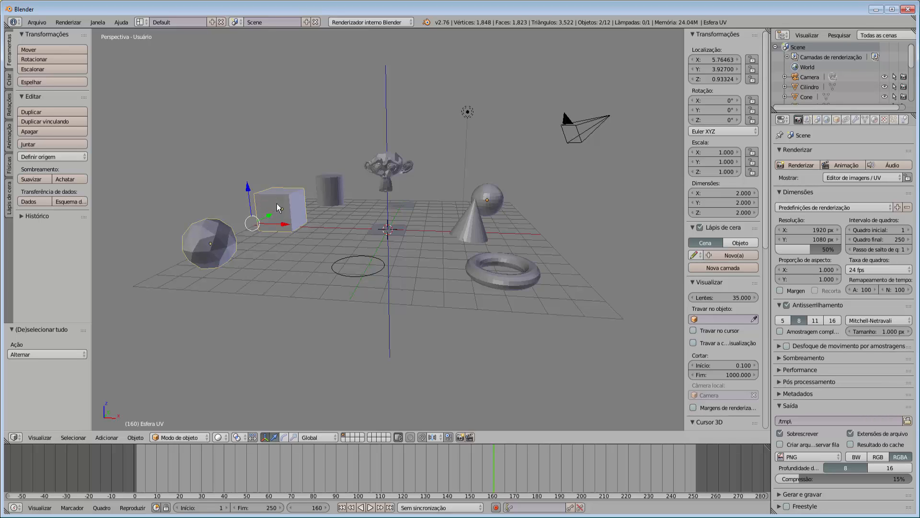
Clear the selection and use an enlarged circle selection to pick every mesh object except the flat circle
key("a")
key("a")
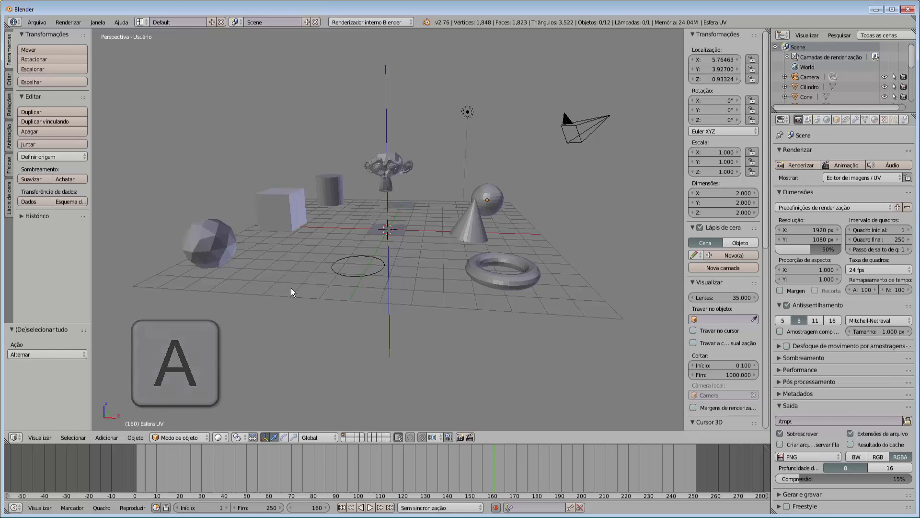
key("c")
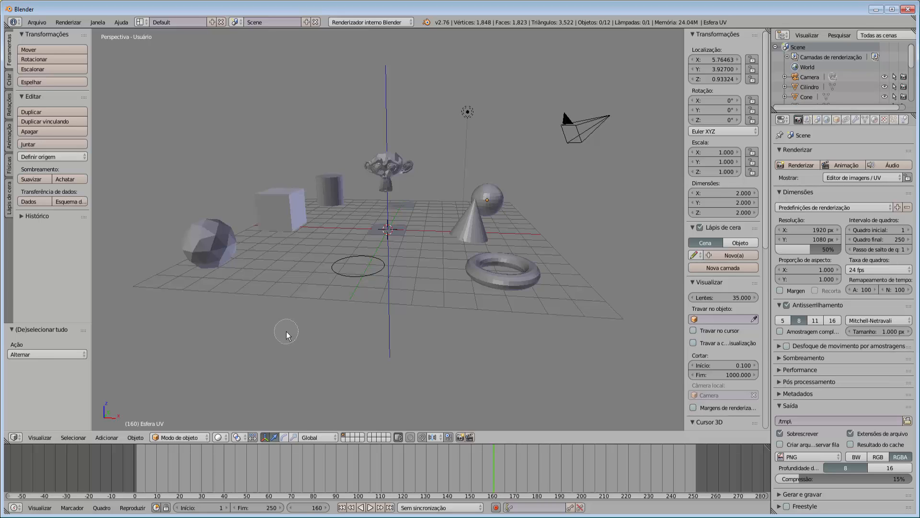
scroll(286, 332, "down", 13)
scroll(286, 332, "up", 11)
scroll(286, 332, "down", 14)
scroll(286, 332, "up", 6)
scroll(286, 332, "down", 5)
scroll(286, 331, "up", 3)
scroll(286, 332, "down", 4)
mouse_move(260, 223)
left_mouse_down()
mouse_move(225, 227)
mouse_move(256, 220)
left_mouse_up()
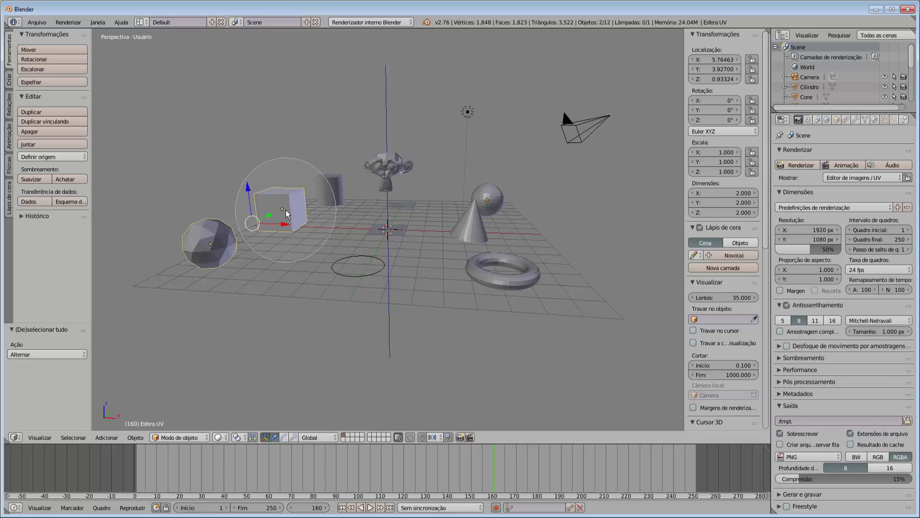
mouse_move(286, 210)
left_mouse_down()
mouse_move(380, 174)
mouse_move(424, 171)
mouse_move(494, 207)
mouse_move(510, 240)
mouse_move(501, 254)
mouse_move(493, 212)
left_mouse_up()
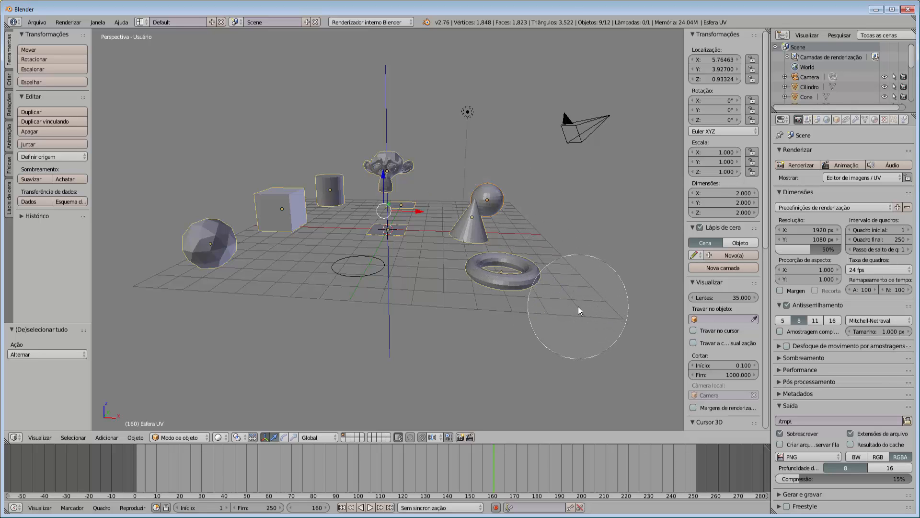
Deselect all the selected mesh objects with the circle selection and end the tool
mouse_move(521, 280)
left_mouse_down("shift")
mouse_move(436, 188)
mouse_move(364, 171)
mouse_move(242, 240)
mouse_move(398, 217)
left_mouse_up("shift")
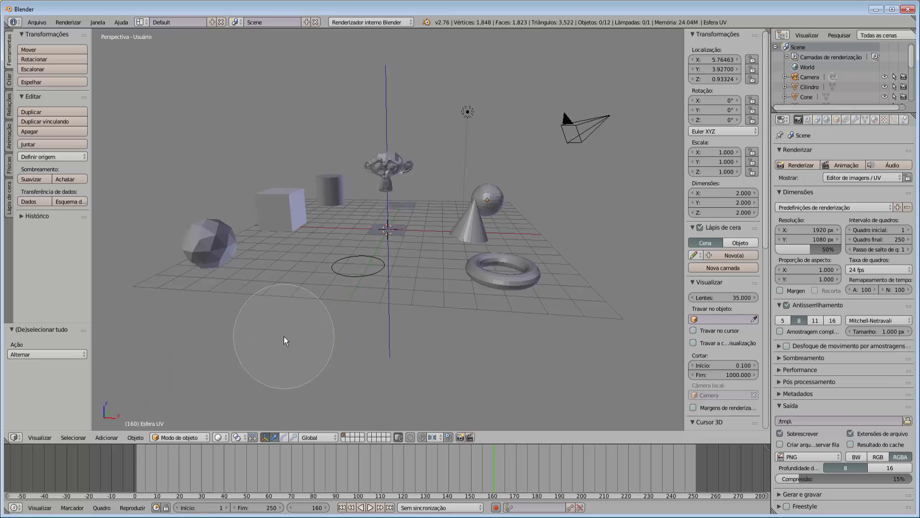
key("Escape")
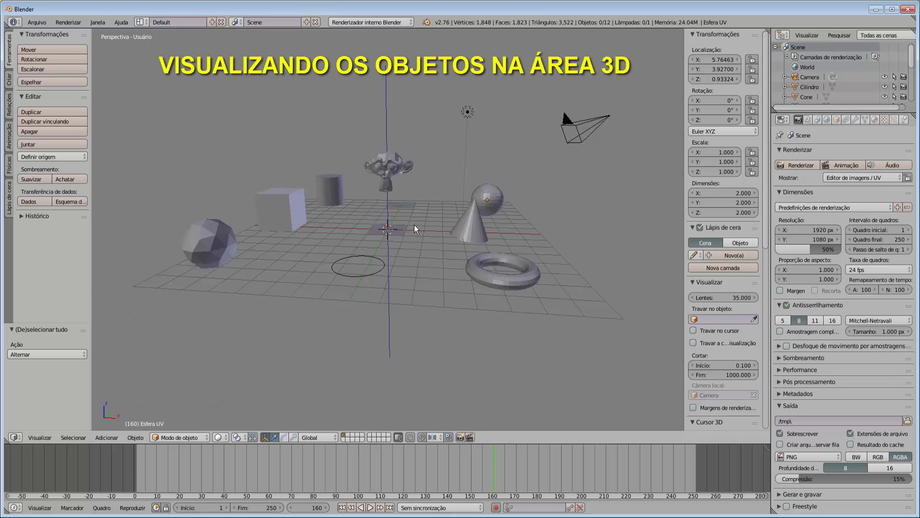
scroll(414, 225, "up", 1)
scroll(414, 225, "down", 1)
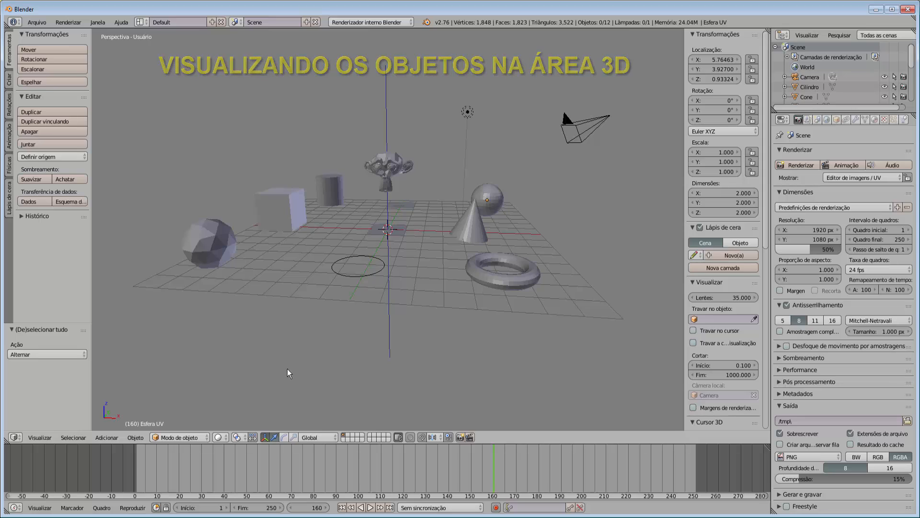
Display the objects with bounding-box shading (Caixa circundante), switch to wireframe (Aramado) and look at the meshes from other angles
left_click(224, 436)
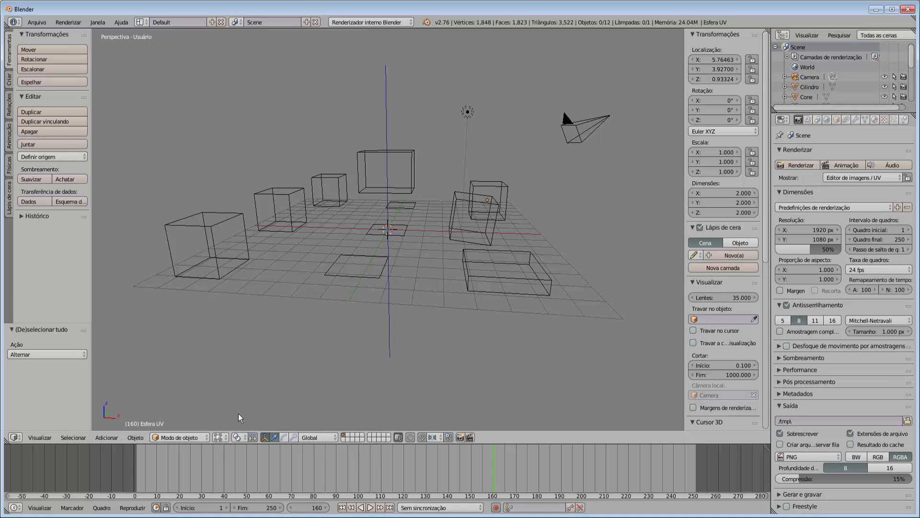
left_click(227, 437)
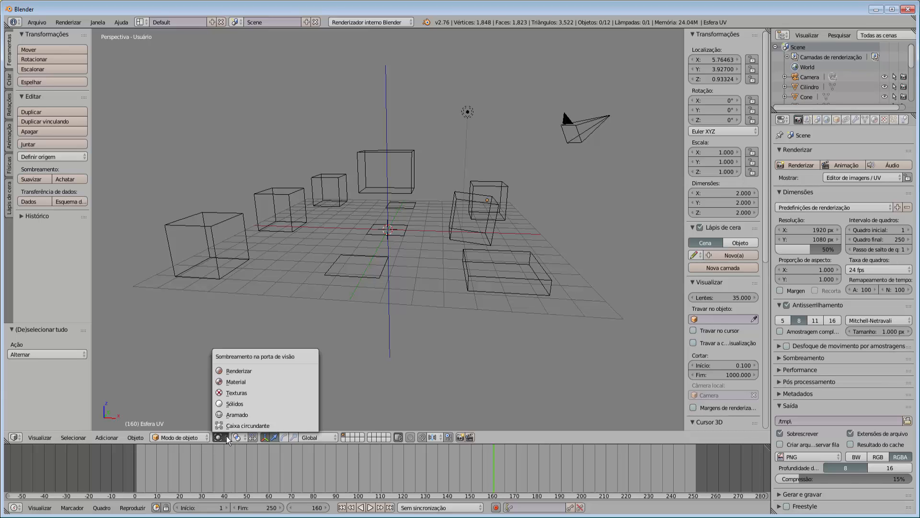
left_click(241, 415)
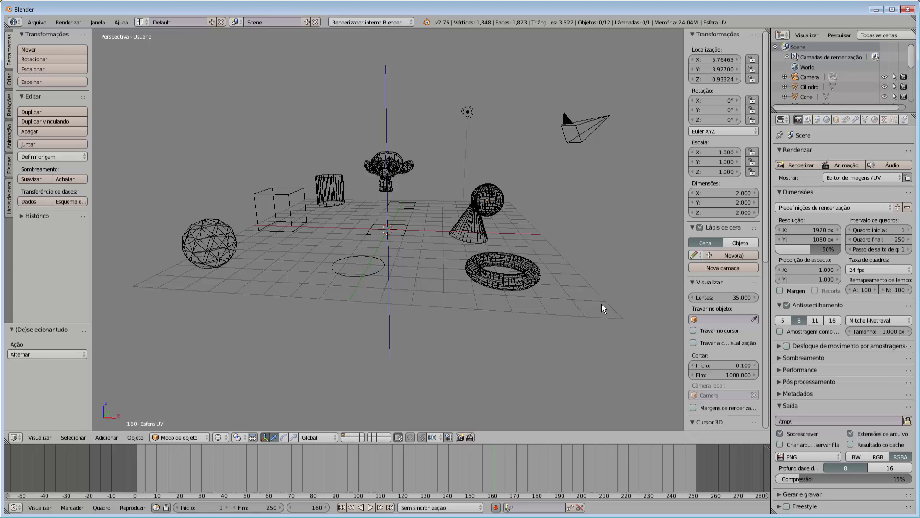
mouse_move(602, 304)
middle_mouse_down()
mouse_move(571, 296)
mouse_move(502, 304)
mouse_move(605, 314)
middle_mouse_up()
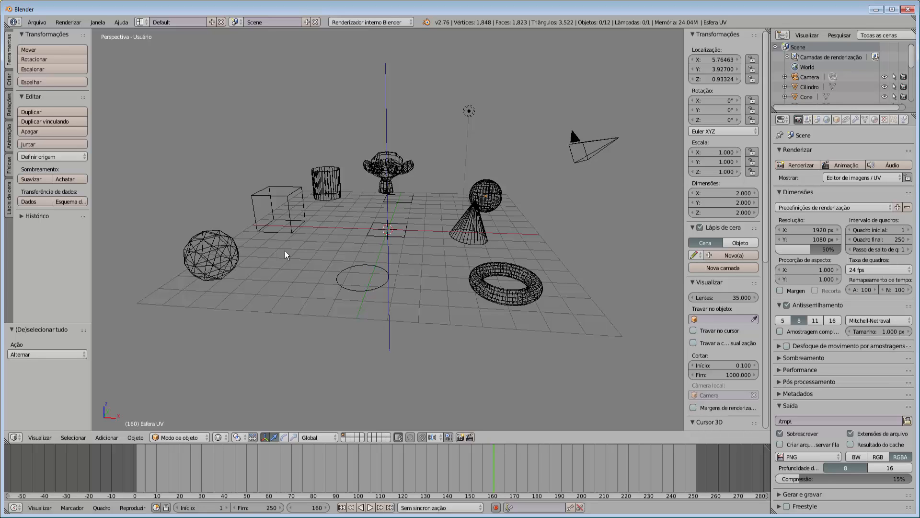
middle_click_drag(540, 274, 522, 278)
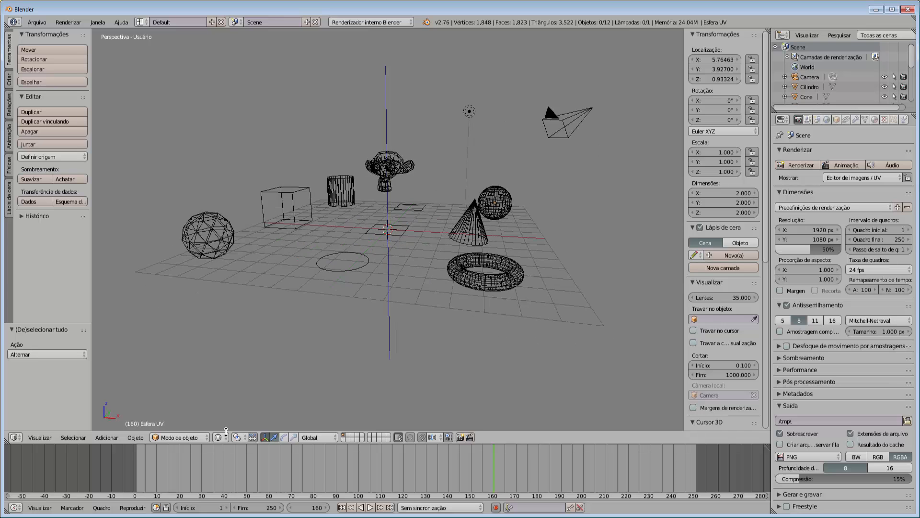
Switch the viewport shading to solid (Sólidos) and from there to textured (Texturas)
left_click(227, 438)
left_click(239, 403)
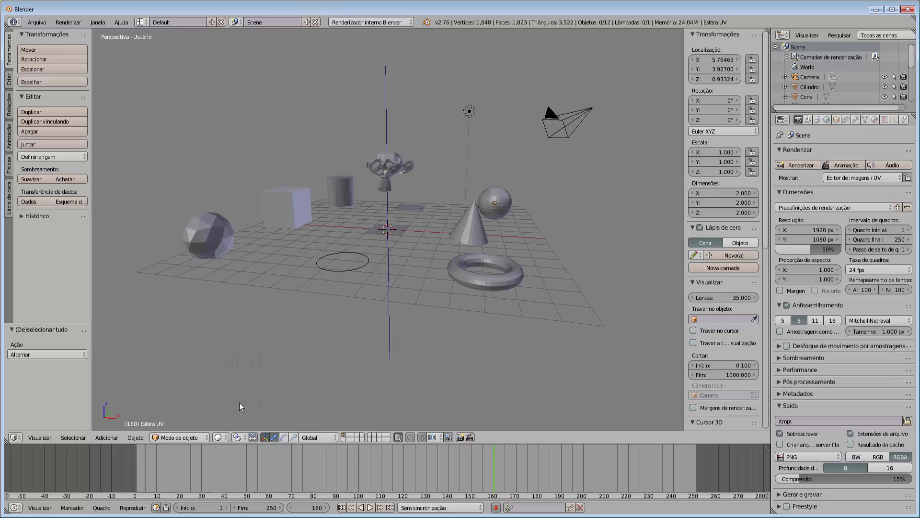
left_click(222, 438)
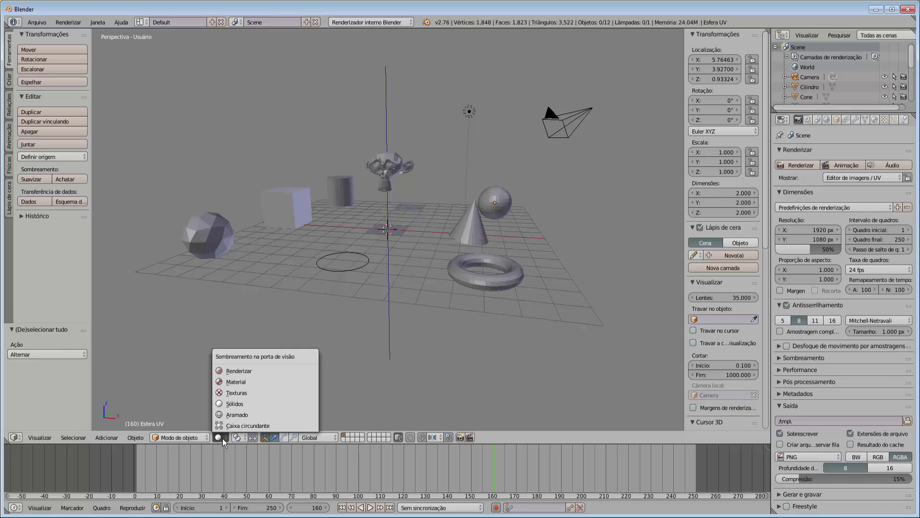
left_click(242, 393)
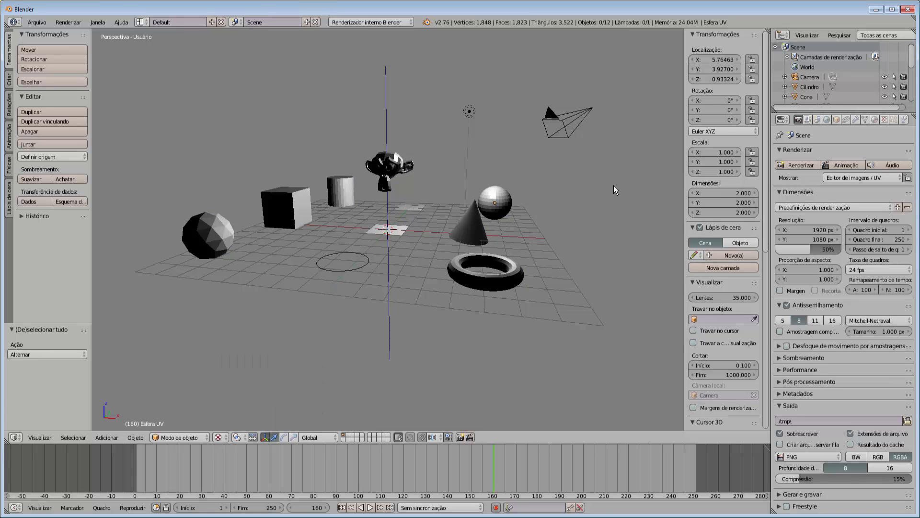
Select the lamp and move it about 3.01 units along the X axis to change how the objects are lit
middle_click_drag(612, 189, 548, 184)
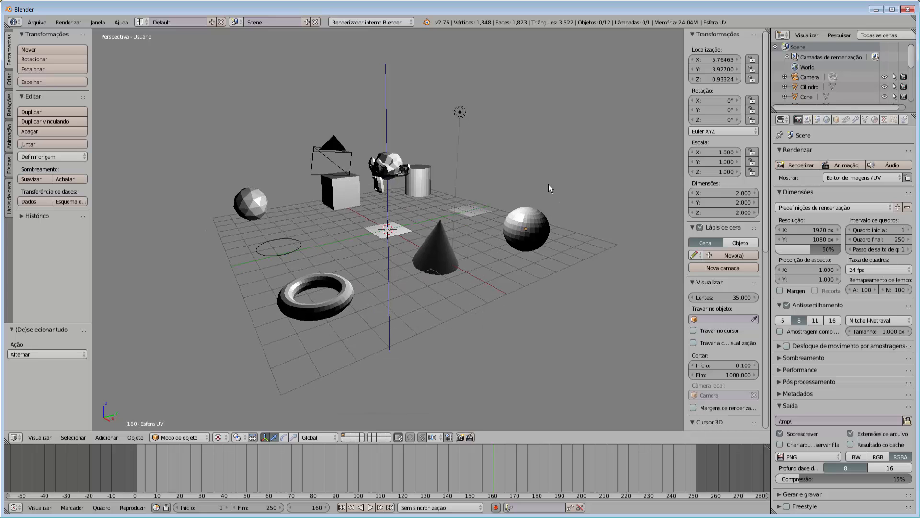
right_click(461, 113)
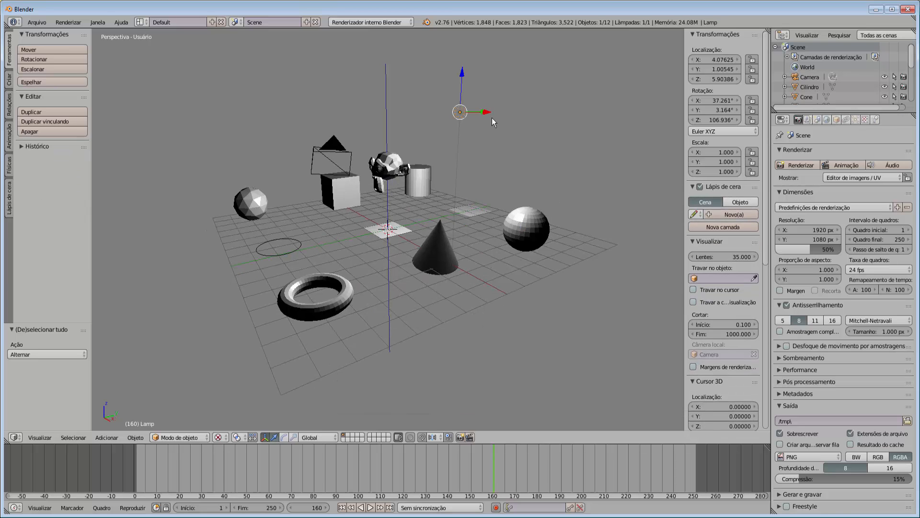
left_click_drag(490, 116, 547, 140)
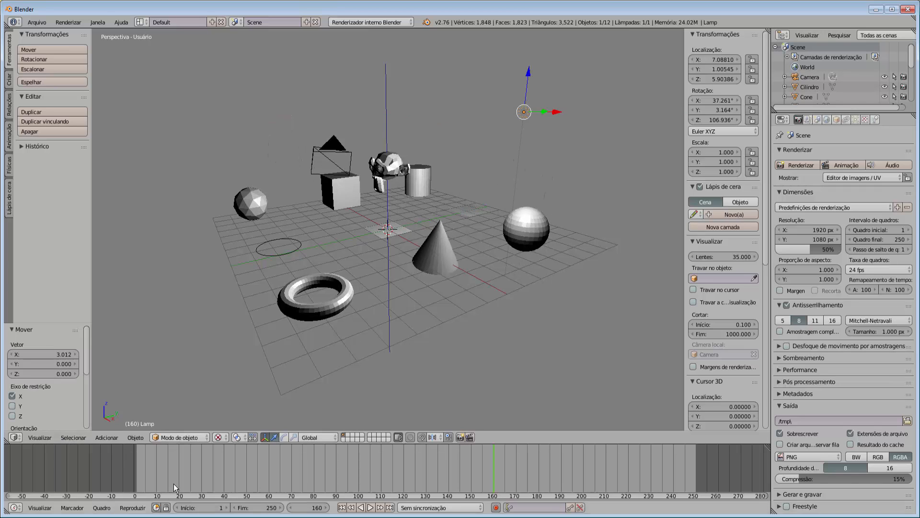
Switch the viewport shading to Material and move the lamp about 0.41 units in the negative X direction
left_click(225, 438)
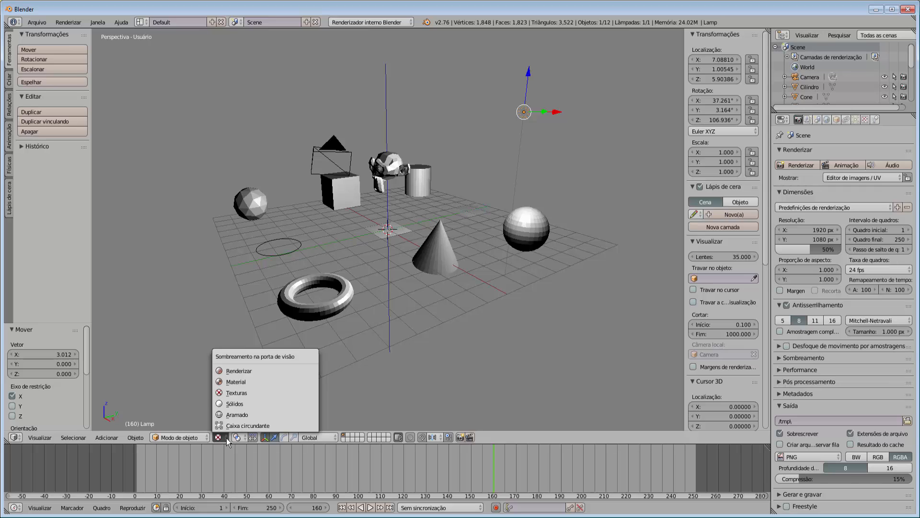
left_click(257, 381)
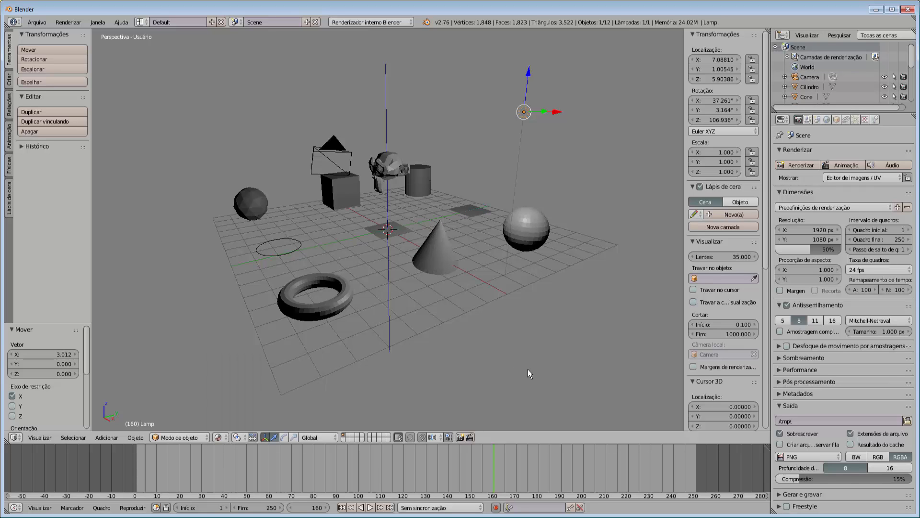
left_click_drag(555, 111, 542, 163)
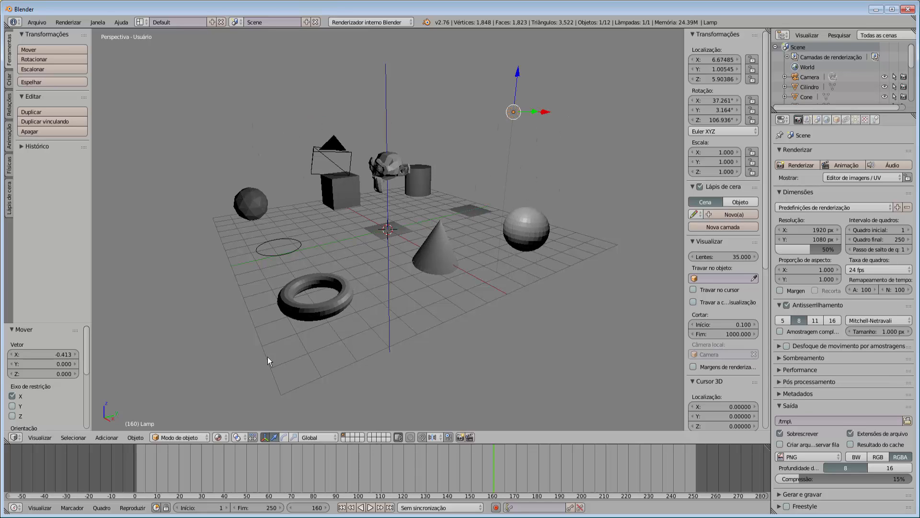
Preview the scene with rendered shading (Renderizar) and return the viewport to solid shading (Sólidos)
left_click(226, 437)
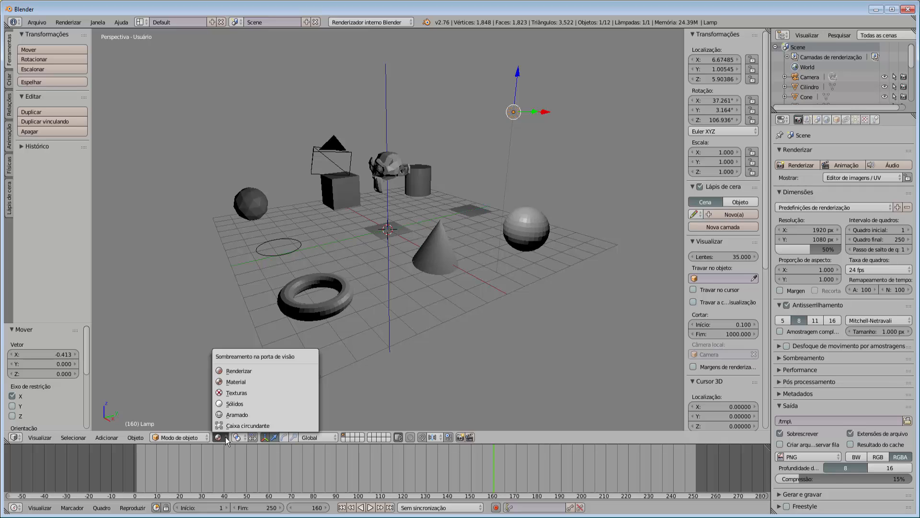
left_click(255, 372)
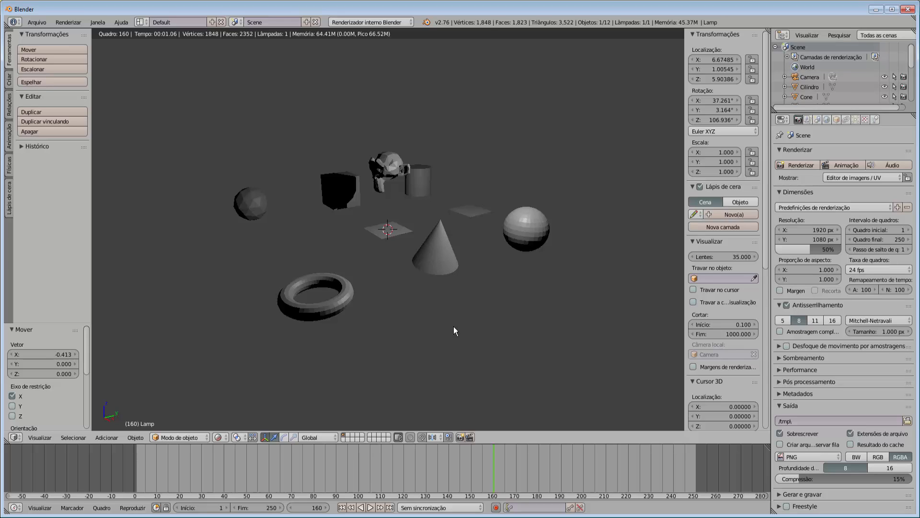
left_click(225, 437)
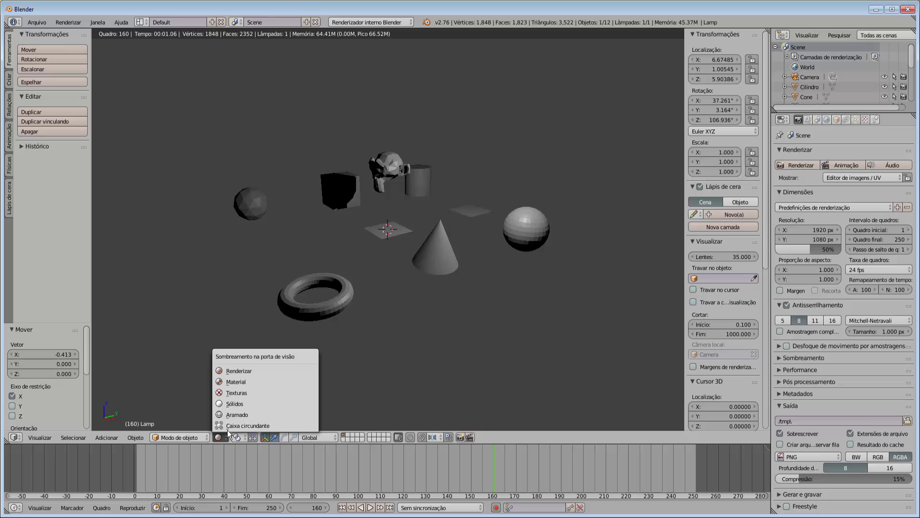
left_click(243, 403)
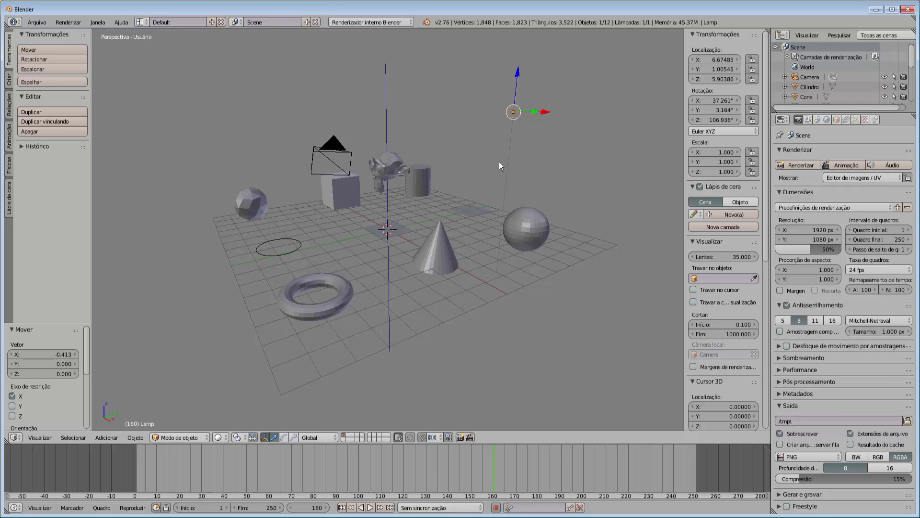
Toggle the viewport between wireframe and solid shading, look at the wireframes from another angle and finish in solid shading
key("z")
key("z")
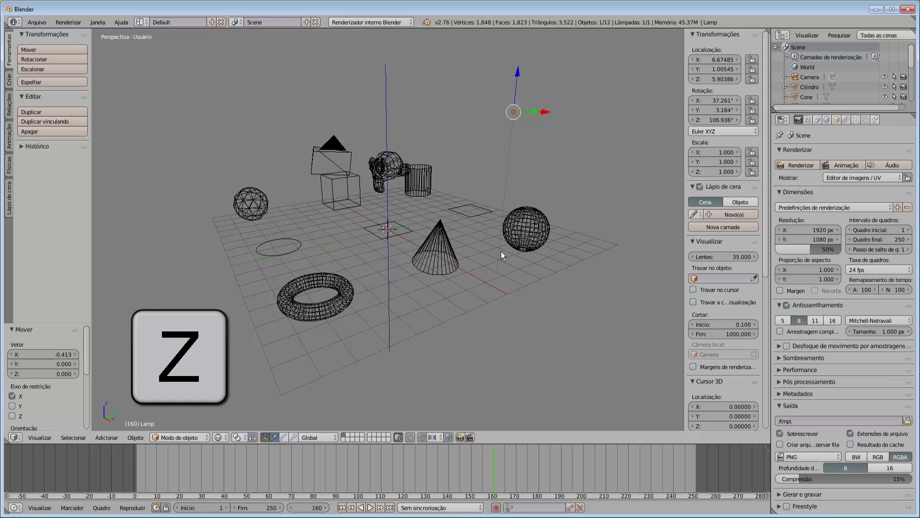
middle_click_drag(493, 297, 536, 294)
key("z")
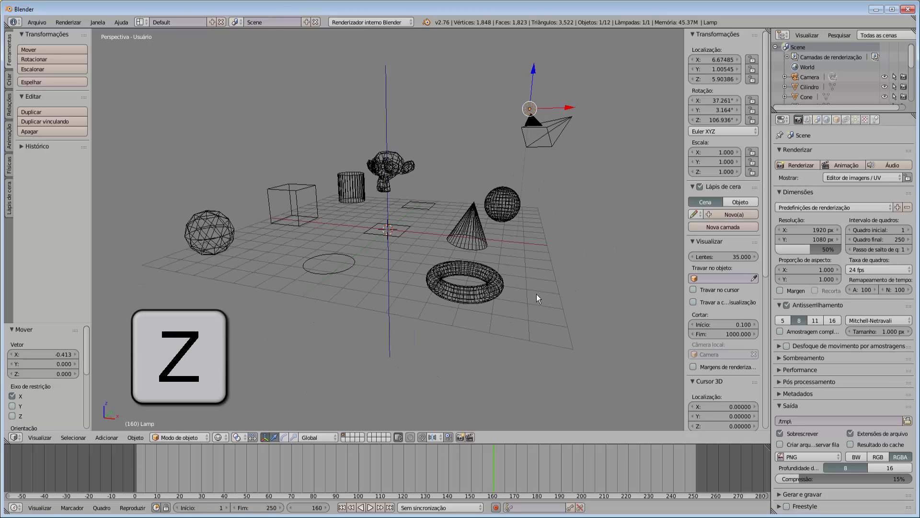
key("z")
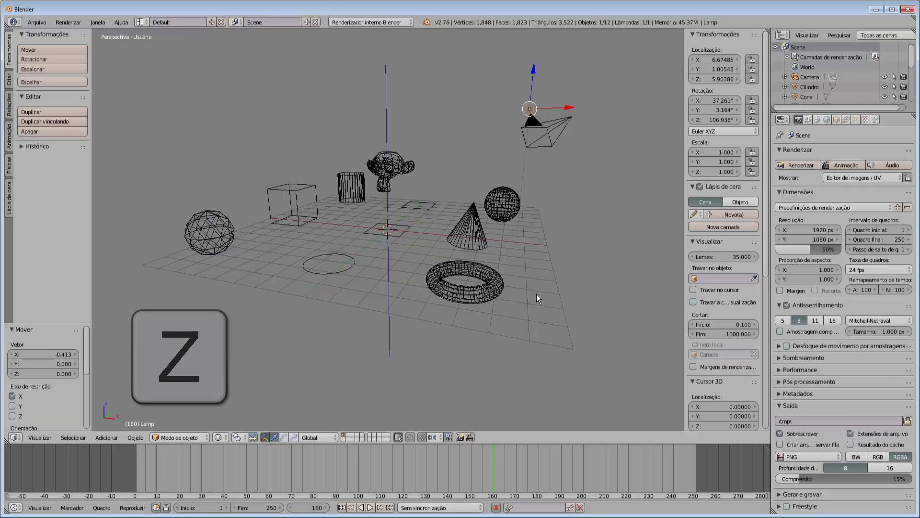
key("z")
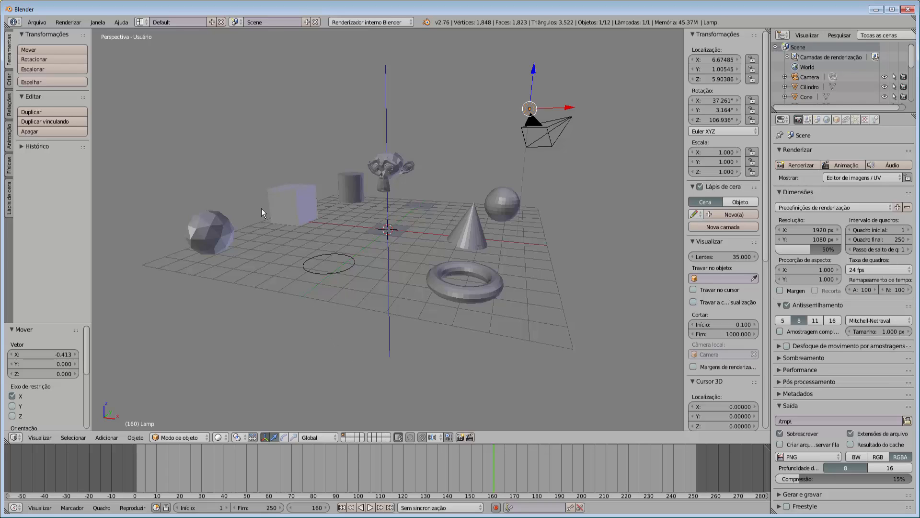
Select the icosphere, try moving it upward along the global Z axis and cancel the move
right_click(209, 230)
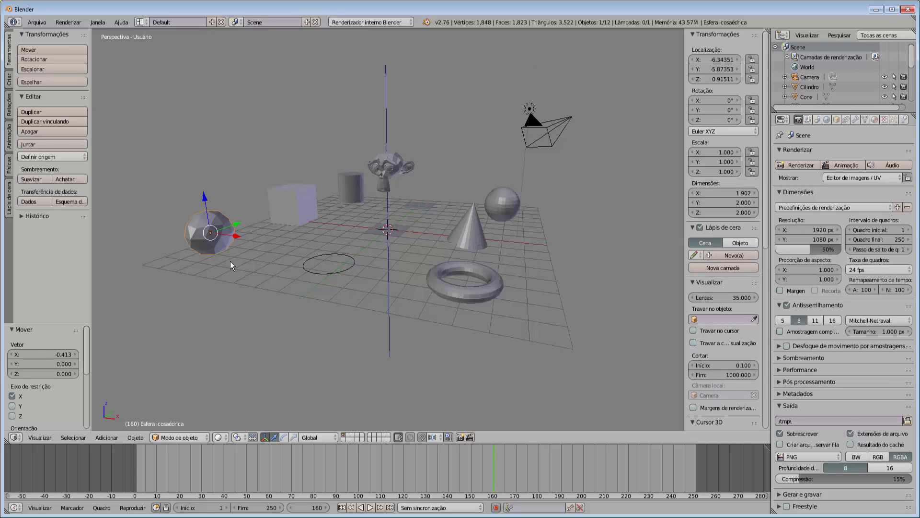
key("g")
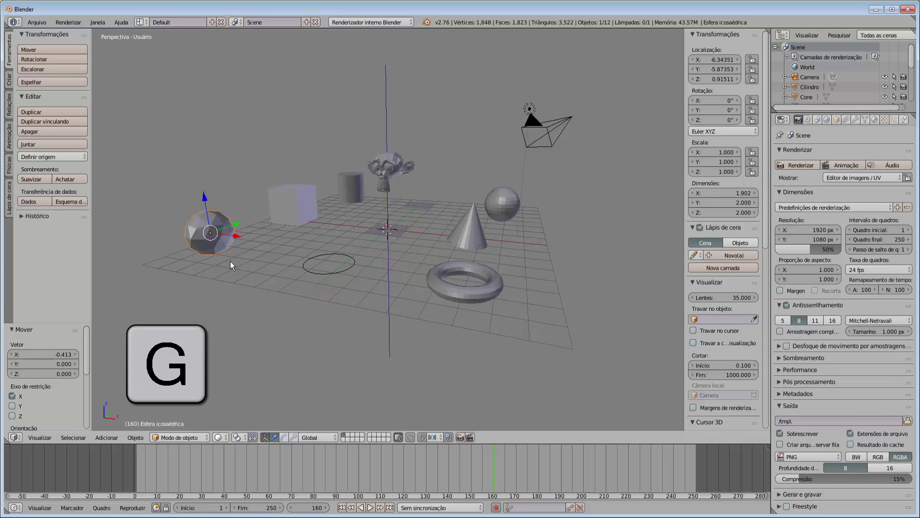
key("g")
key("z")
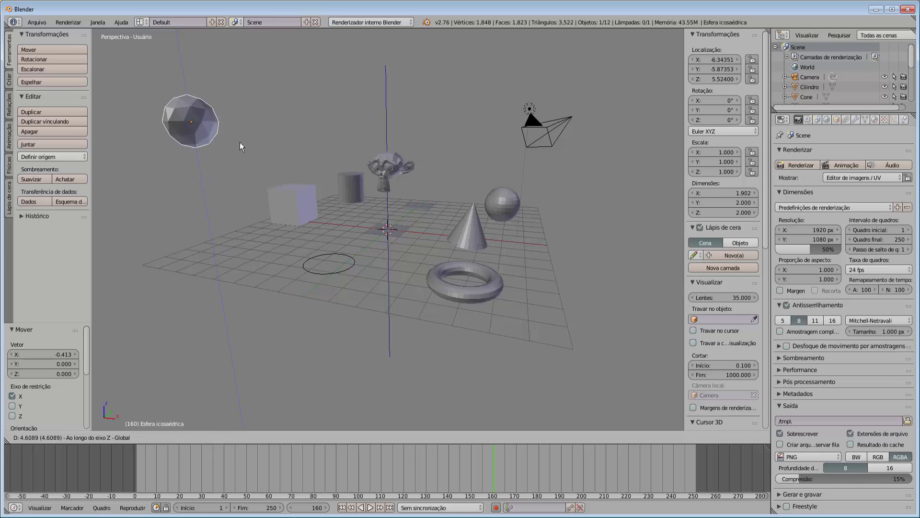
right_click(249, 246)
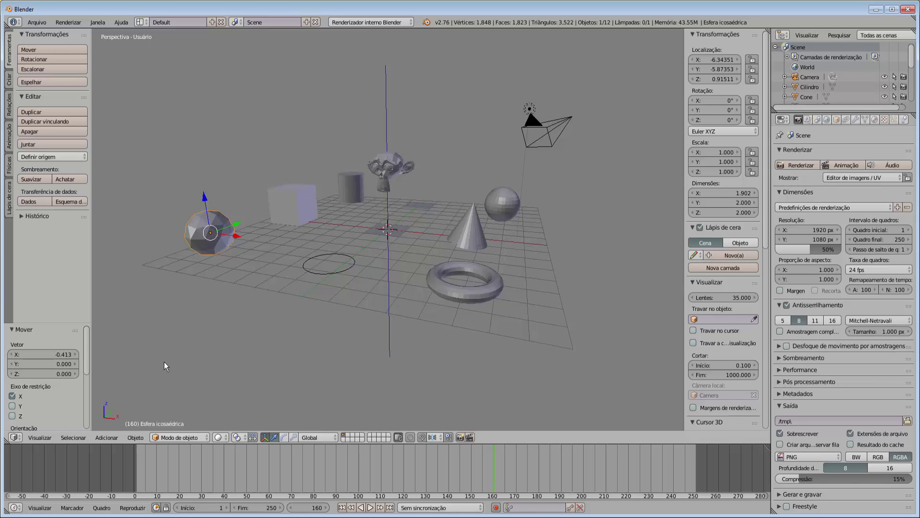
Show the scene in wireframe, return to solid shading and view the selected icosphere from another angle
key("z")
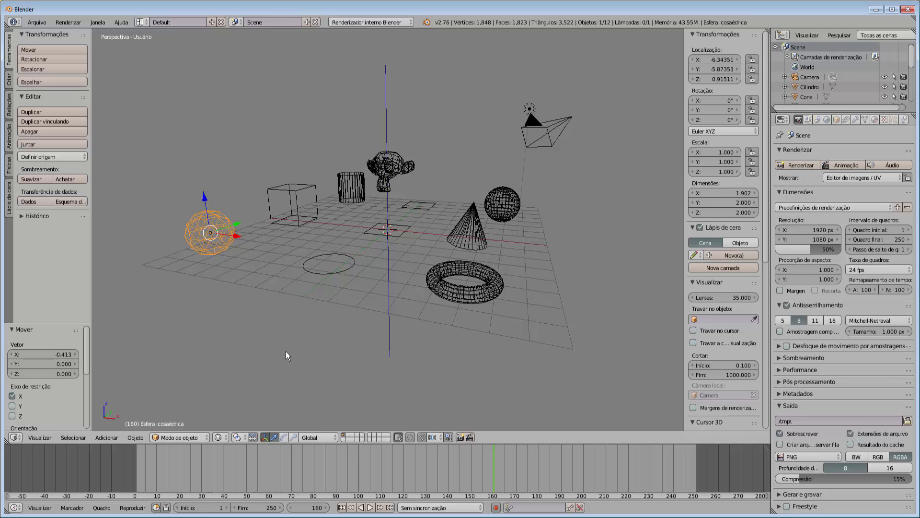
key("z")
mouse_move(285, 351)
middle_mouse_down()
mouse_move(243, 296)
mouse_move(453, 261)
middle_mouse_up()
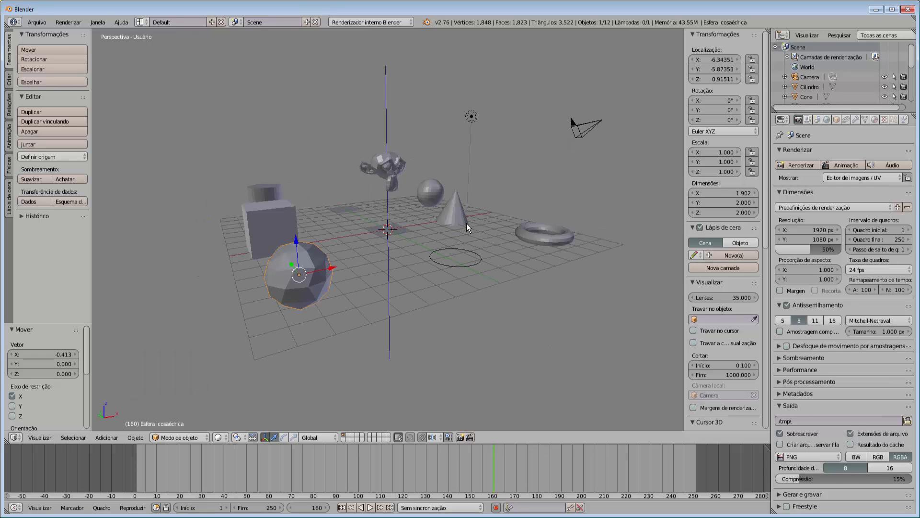